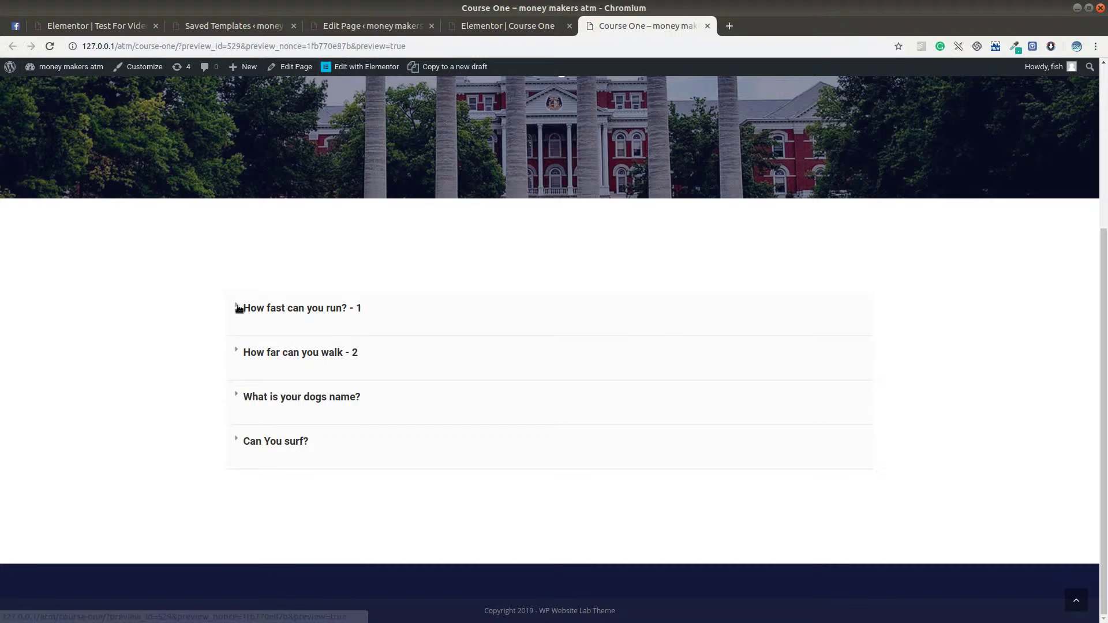
# Step: Review the "How fast can you run? - 1" question in the course preview, reveal its answer, and collapse the question again
pyautogui.scroll(-5, 223, 325)
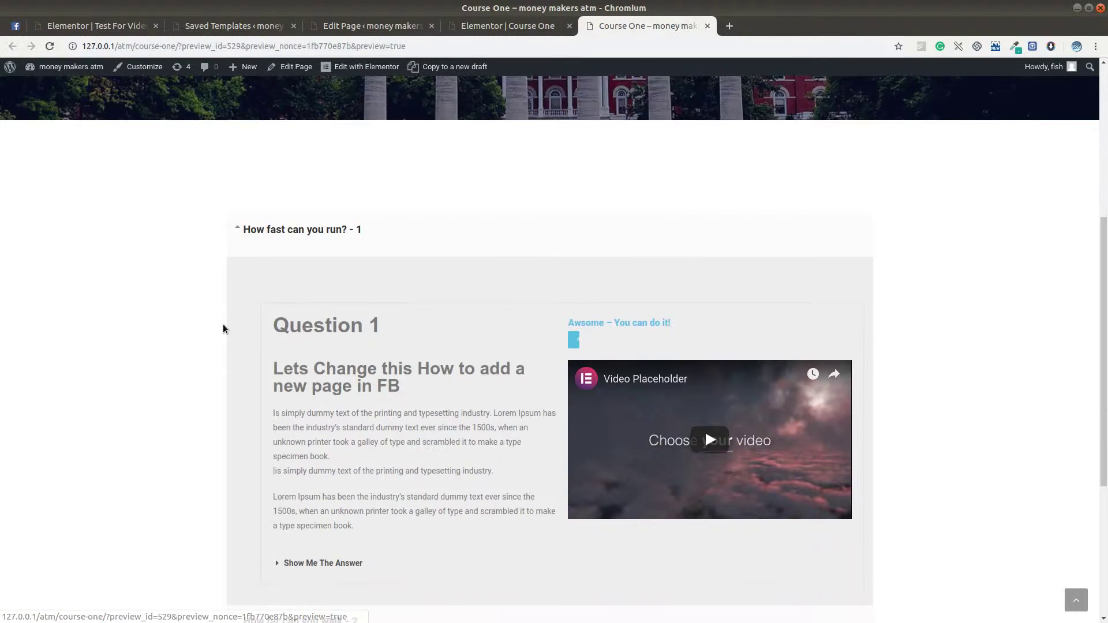
pyautogui.scroll(3, 363, 219)
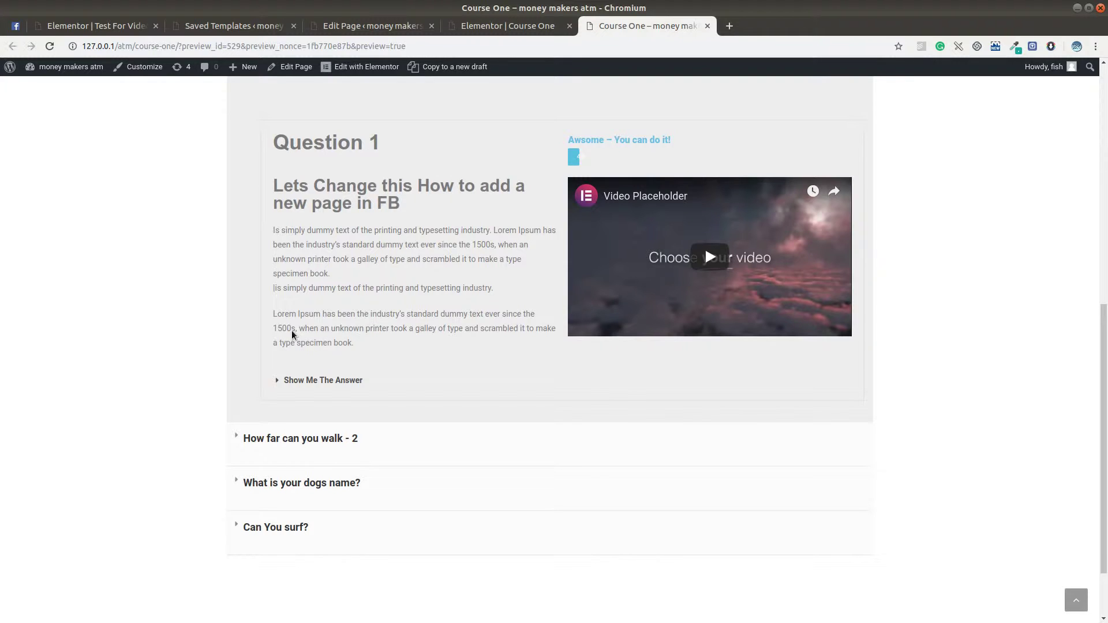
pyautogui.click(313, 381)
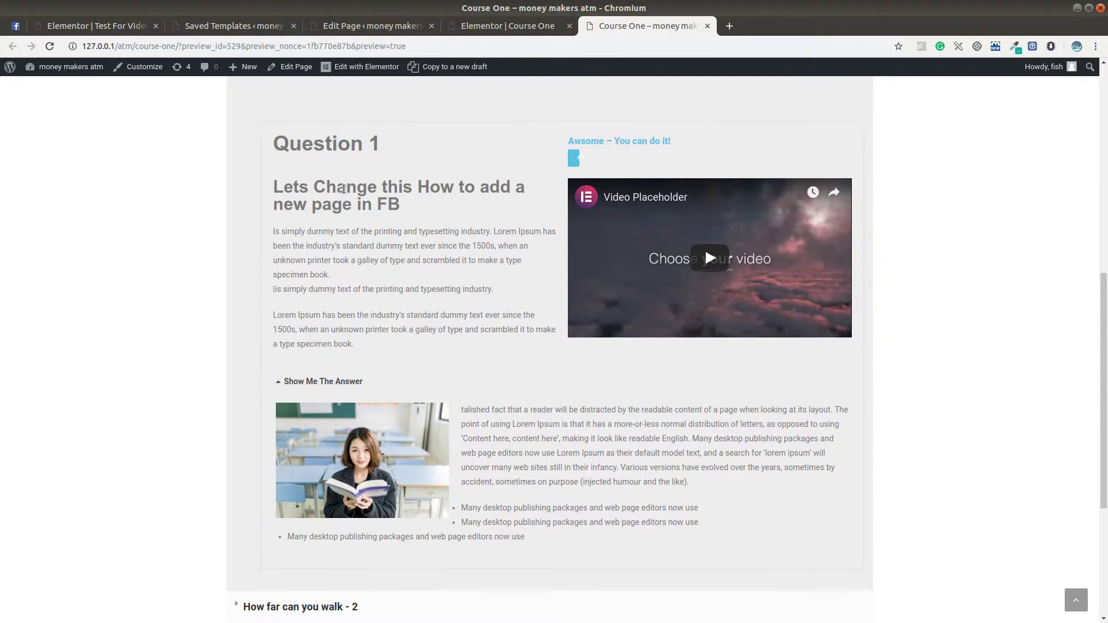
pyautogui.scroll(3, 341, 188)
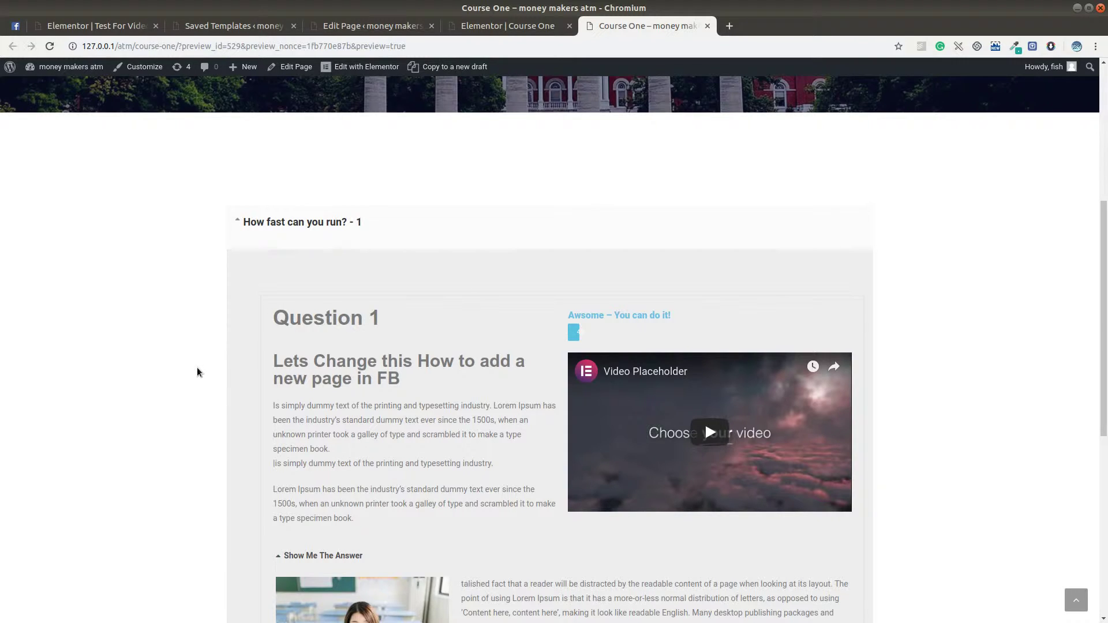
pyautogui.scroll(-3, 220, 345)
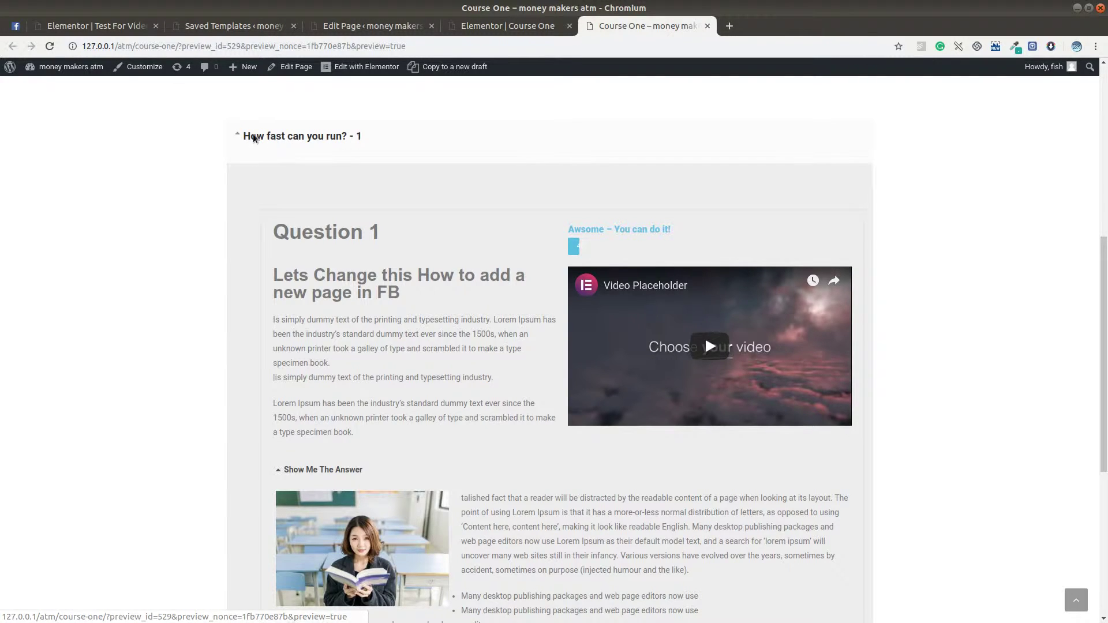
pyautogui.click(268, 142)
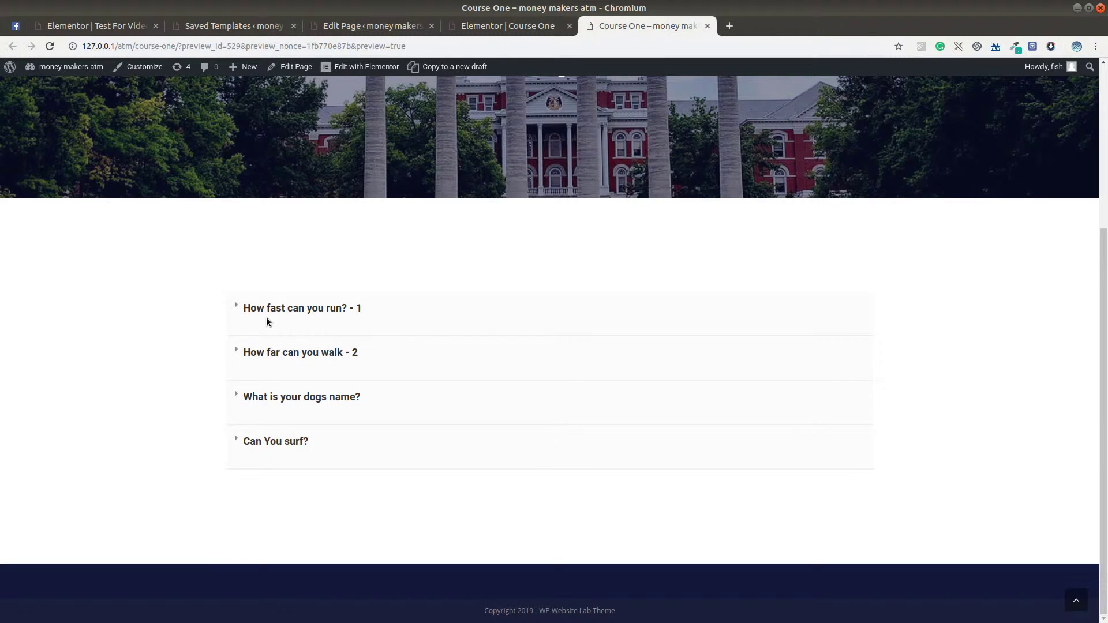
# Step: Expand the "What is your dogs name?" question and reveal its answer to review the content
pyautogui.click(238, 396)
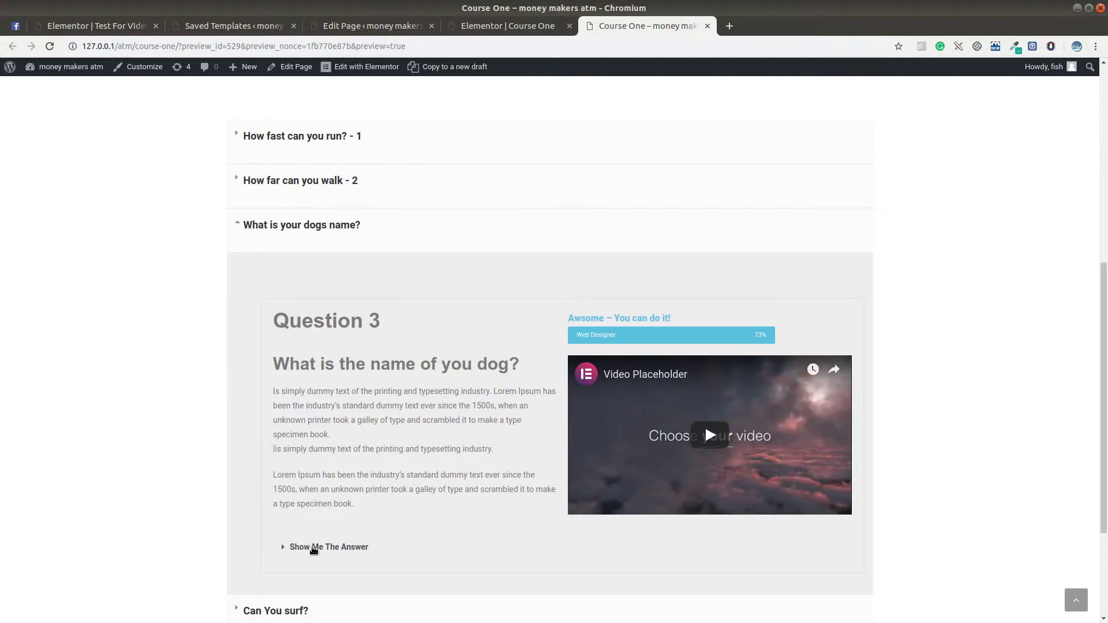
pyautogui.click(314, 548)
pyautogui.scroll(-5, 202, 462)
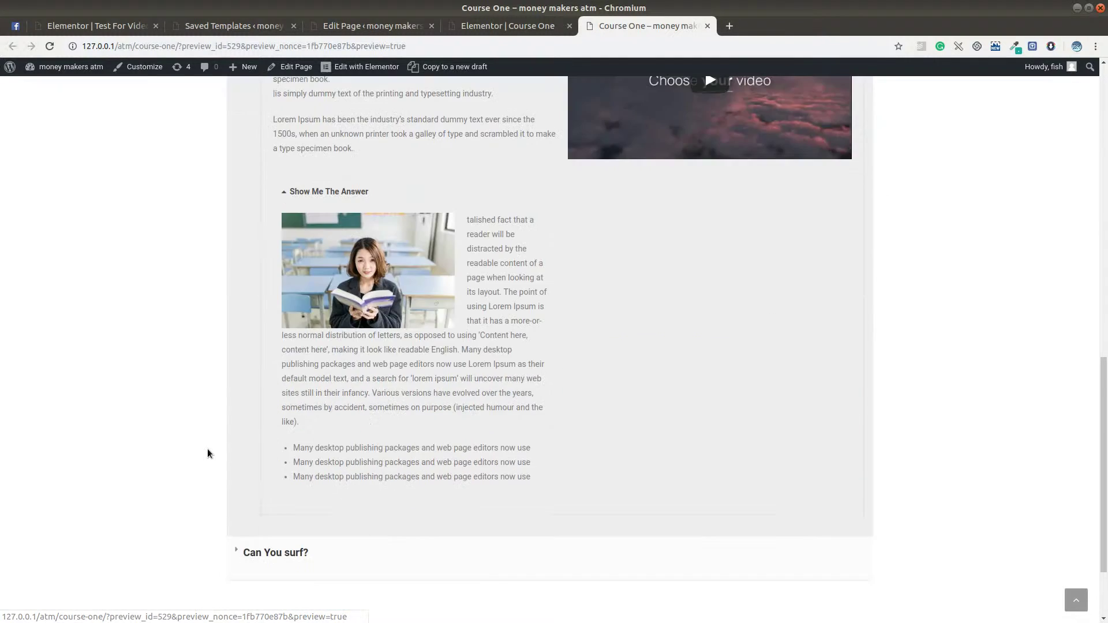
pyautogui.scroll(-3, 208, 451)
pyautogui.scroll(3, 259, 392)
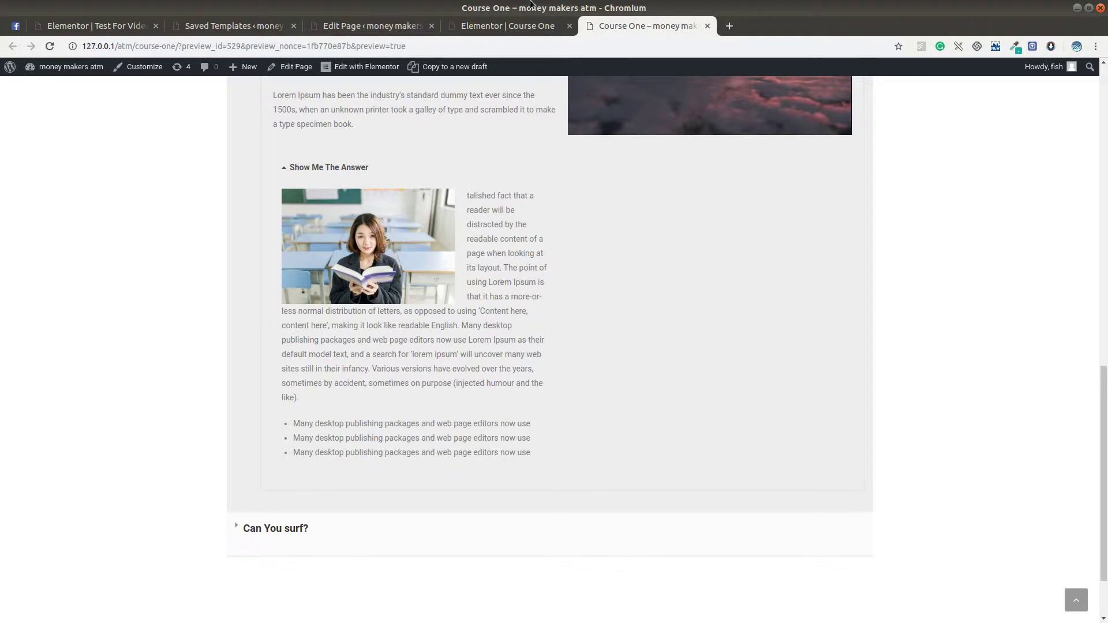
pyautogui.scroll(10, 1068, 205)
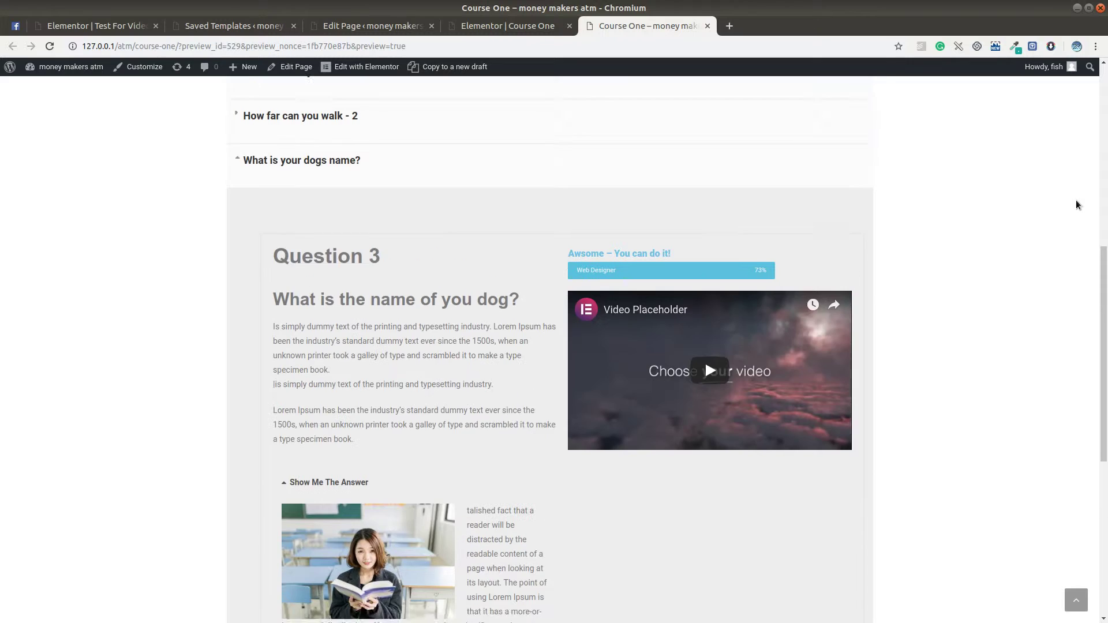
# Step: Switch to the Course One page in the Elementor editor and open the questions' Toggle widget for editing
pyautogui.click(511, 28)
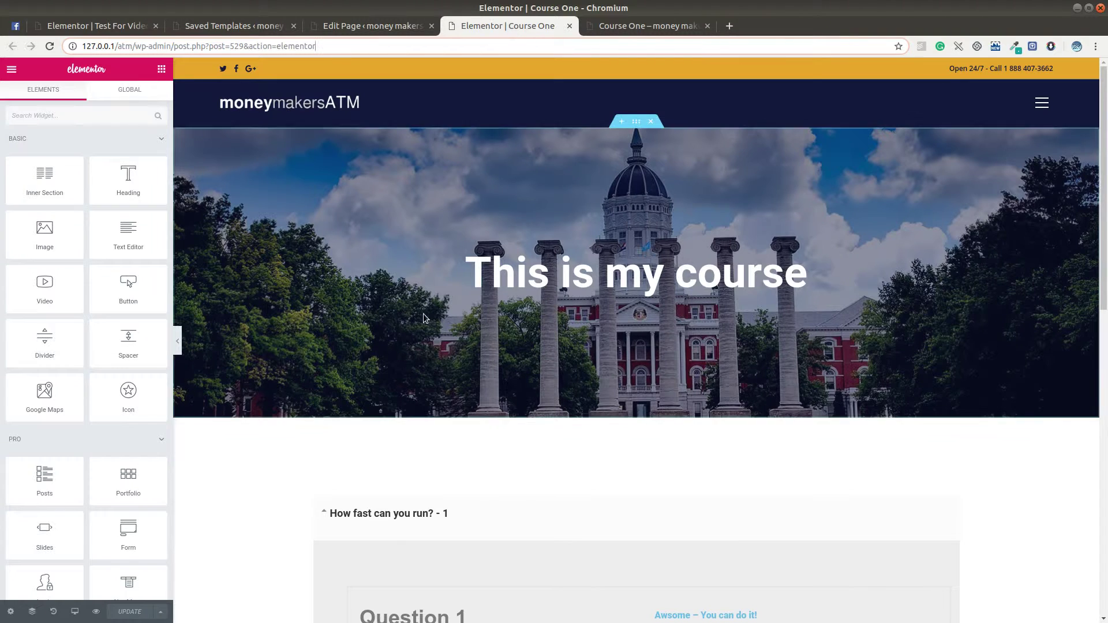
pyautogui.scroll(-3, 400, 322)
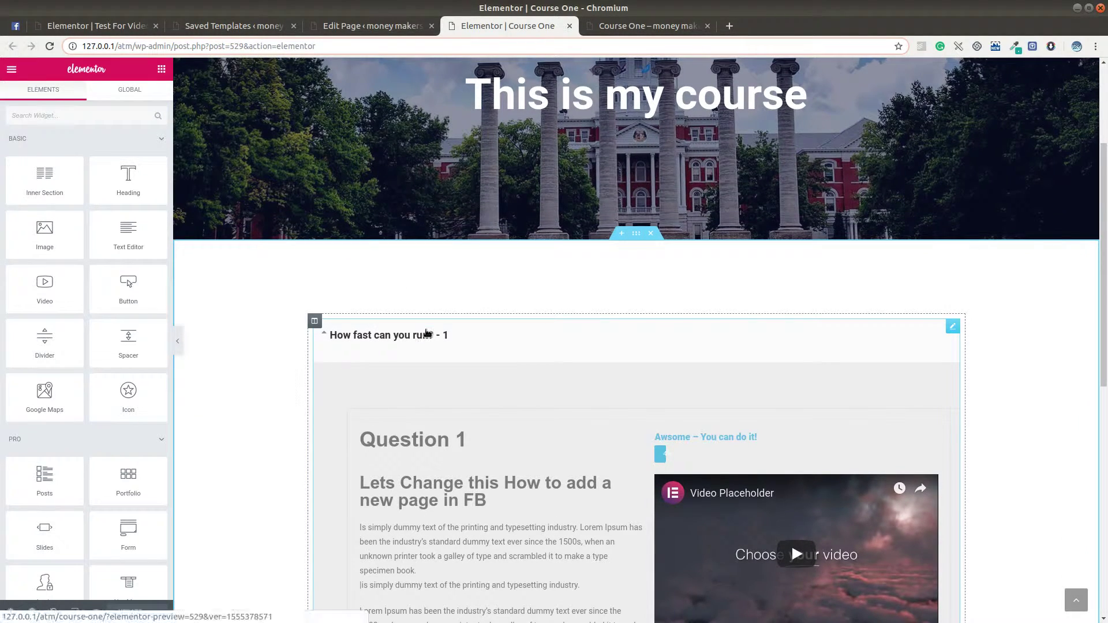
pyautogui.scroll(-1, 431, 331)
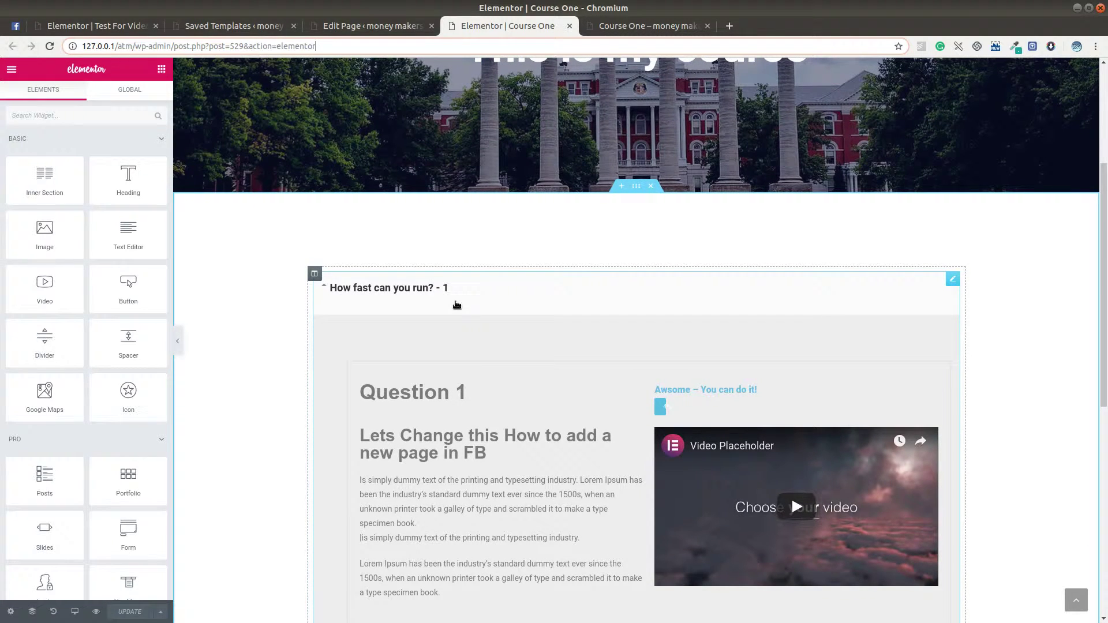
pyautogui.scroll(-2, 498, 309)
pyautogui.rightClick(499, 312)
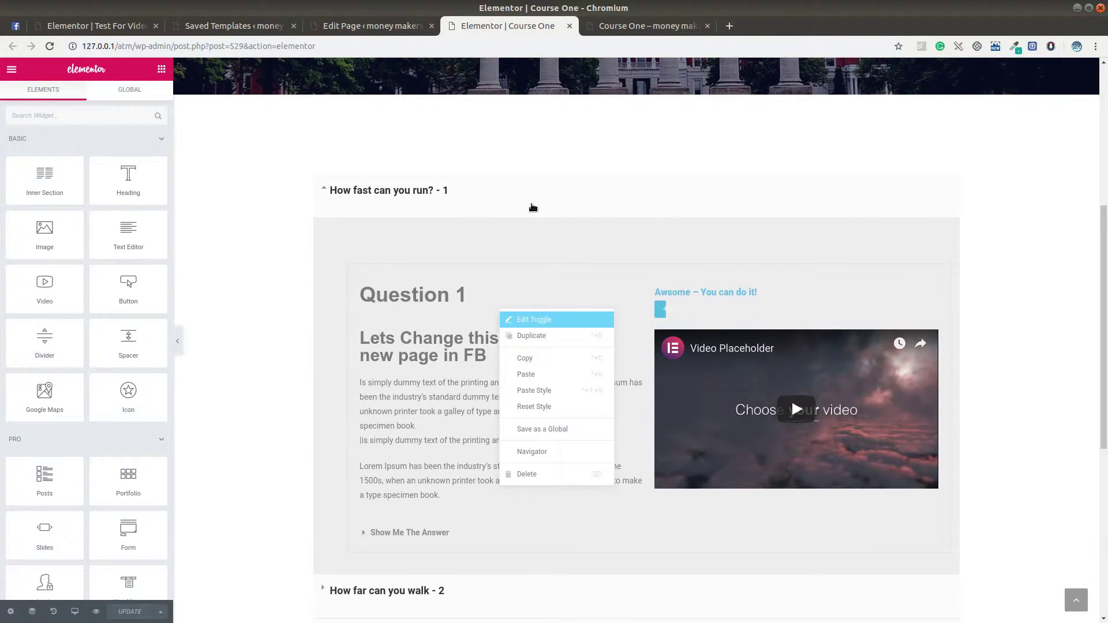
pyautogui.click(591, 319)
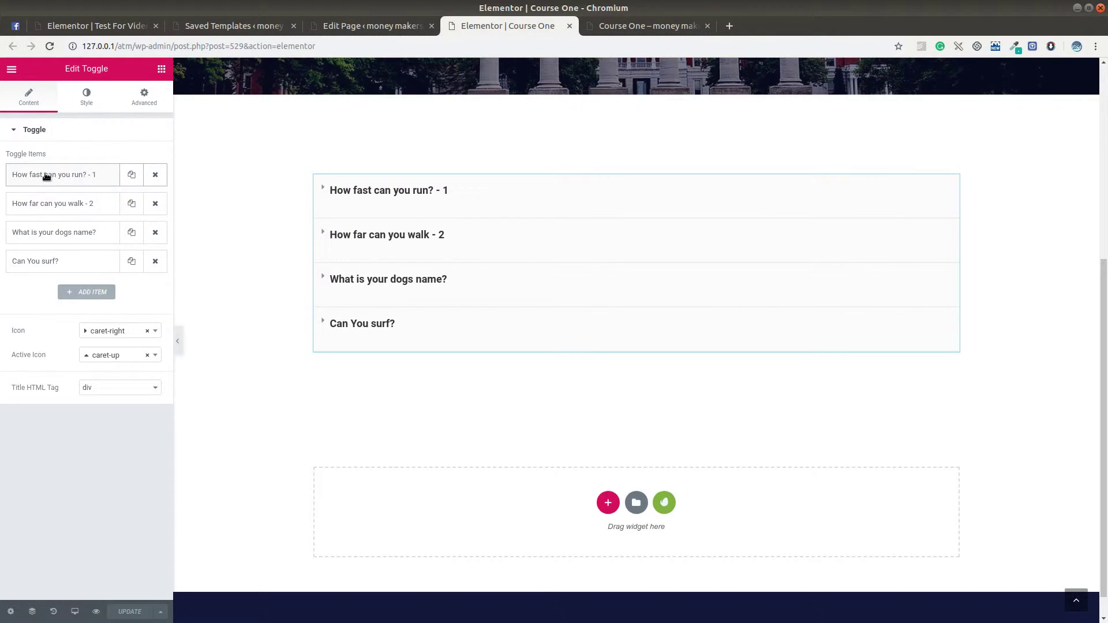
# Step: Inspect the template shortcodes in the first two toggle items, highlighting the one in "How far can you walk - 2"
pyautogui.click(46, 176)
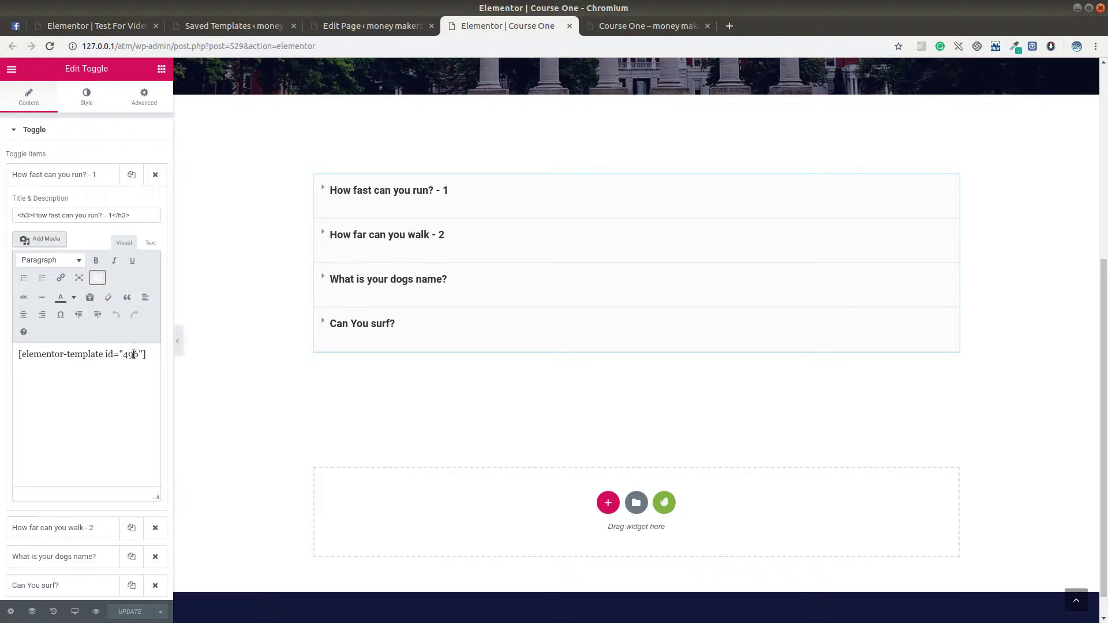
pyautogui.click(75, 176)
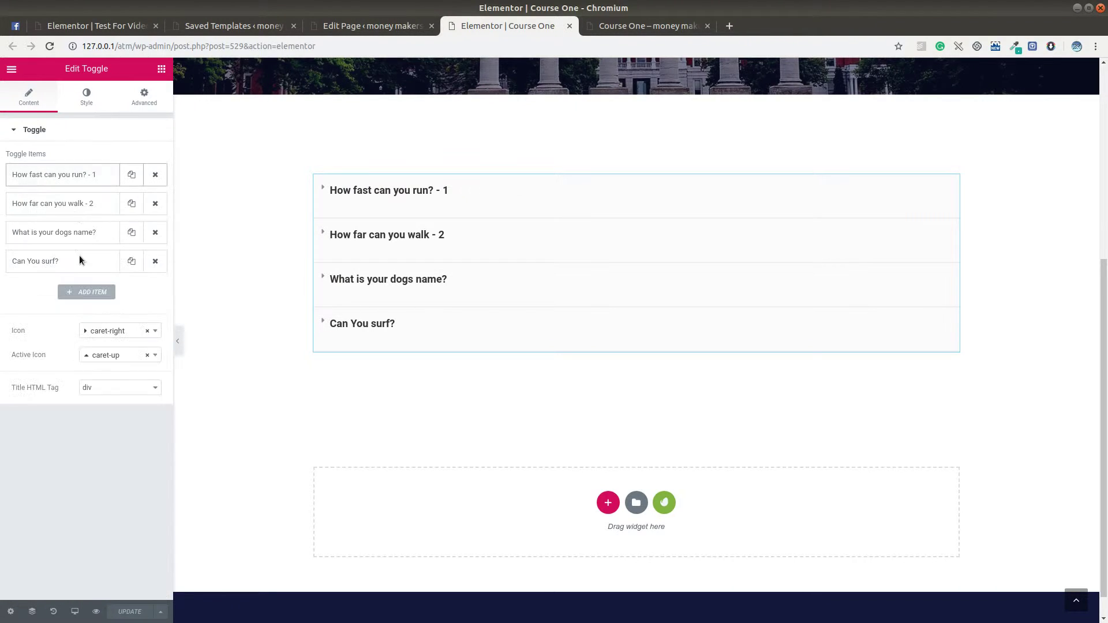
pyautogui.click(46, 202)
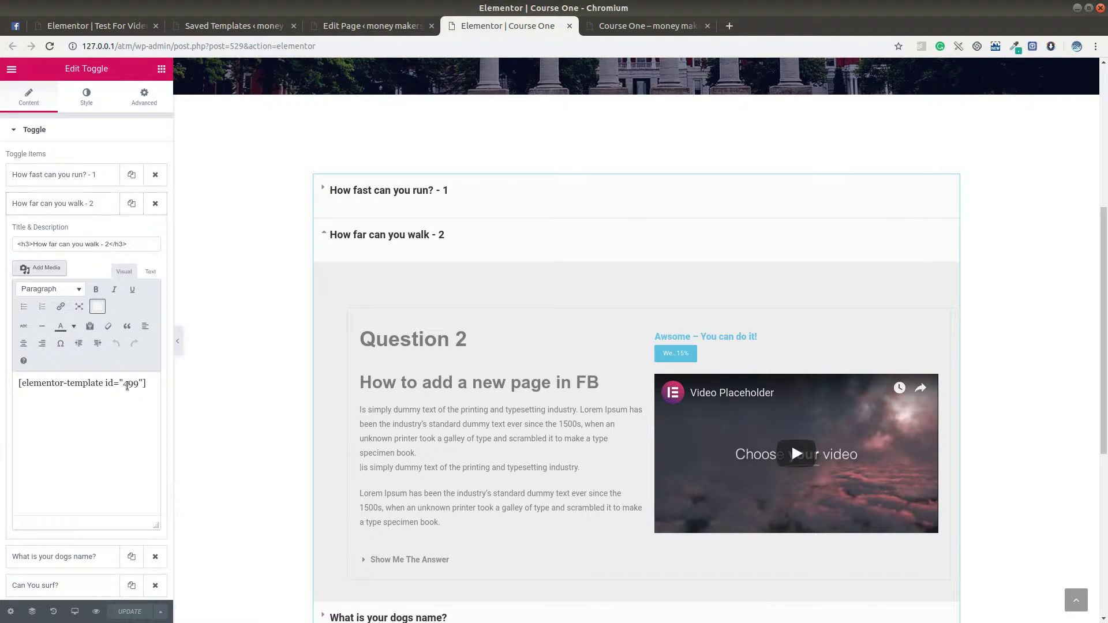
pyautogui.doubleClick(60, 383)
pyautogui.tripleClick(60, 383)
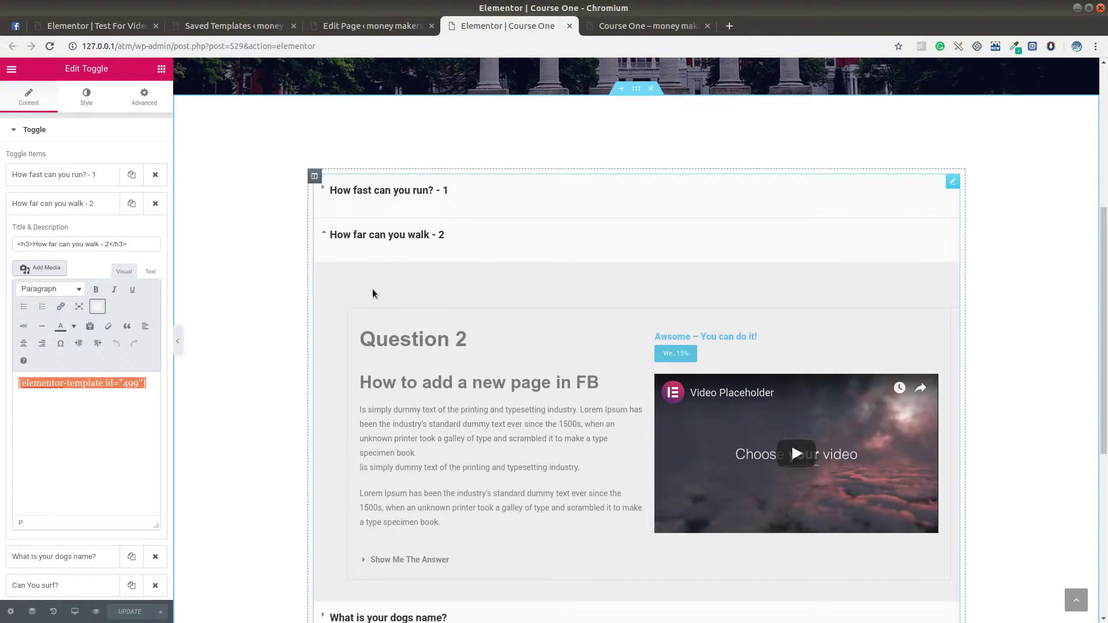
# Step: Look through the Saved Templates list for the question templates and their shortcodes
pyautogui.click(231, 27)
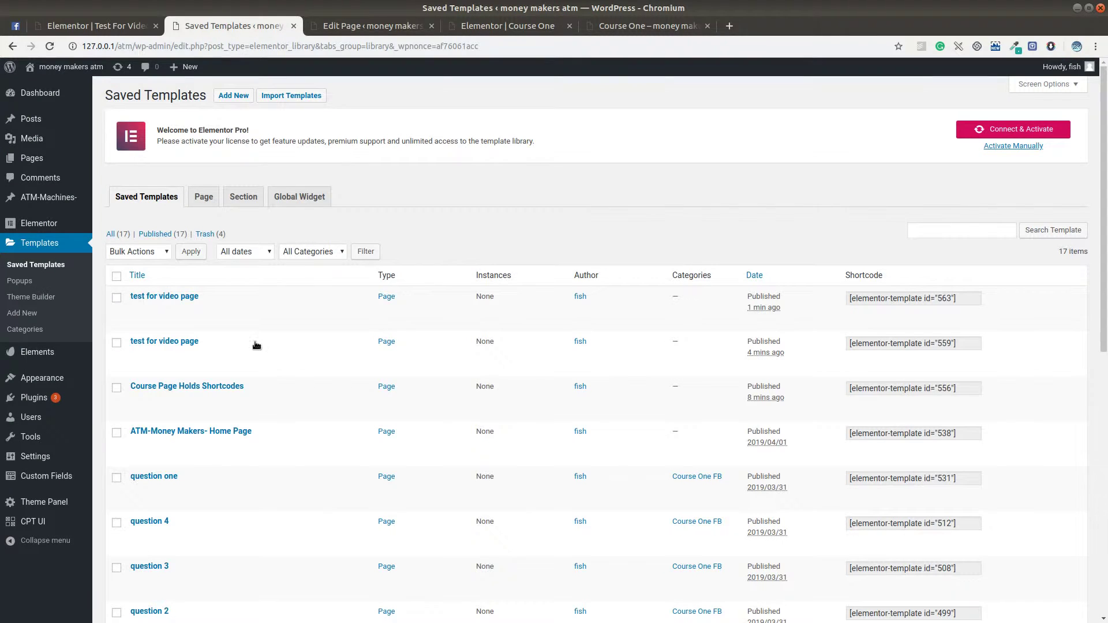
pyautogui.scroll(-3, 237, 380)
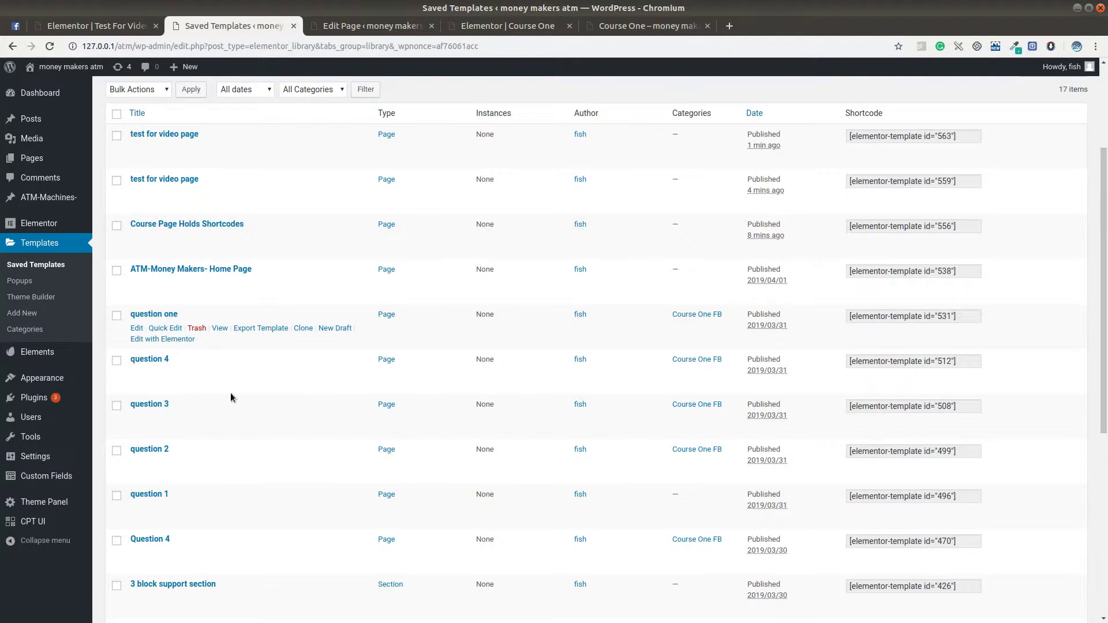
pyautogui.scroll(-1, 229, 397)
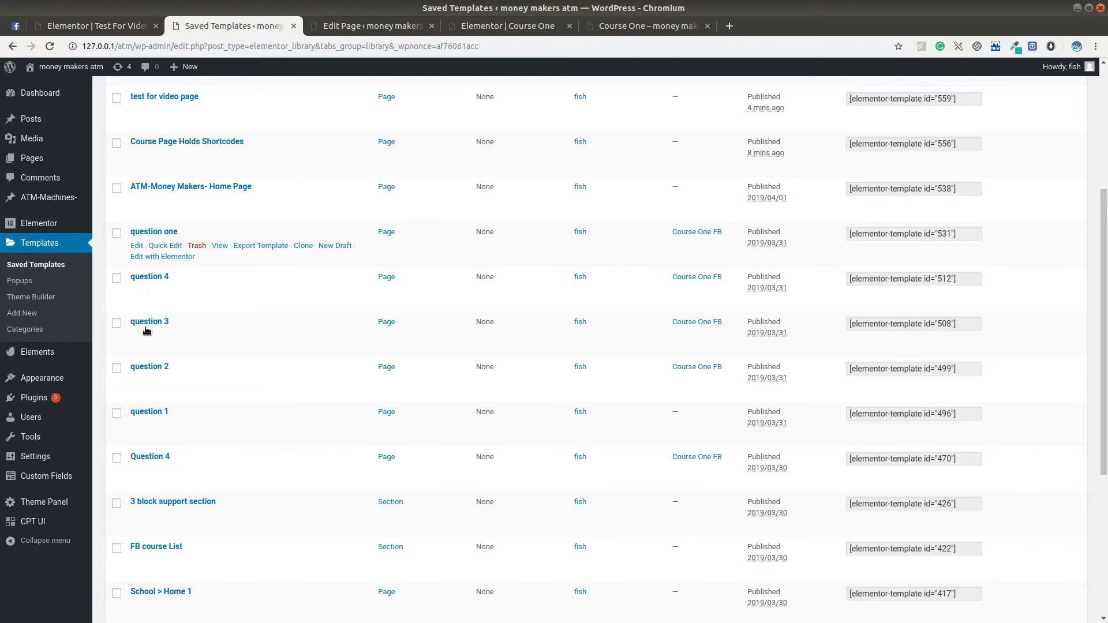
# Step: From the Course One preview, open the question 1 template with Elementor in a new browser tab
pyautogui.click(642, 29)
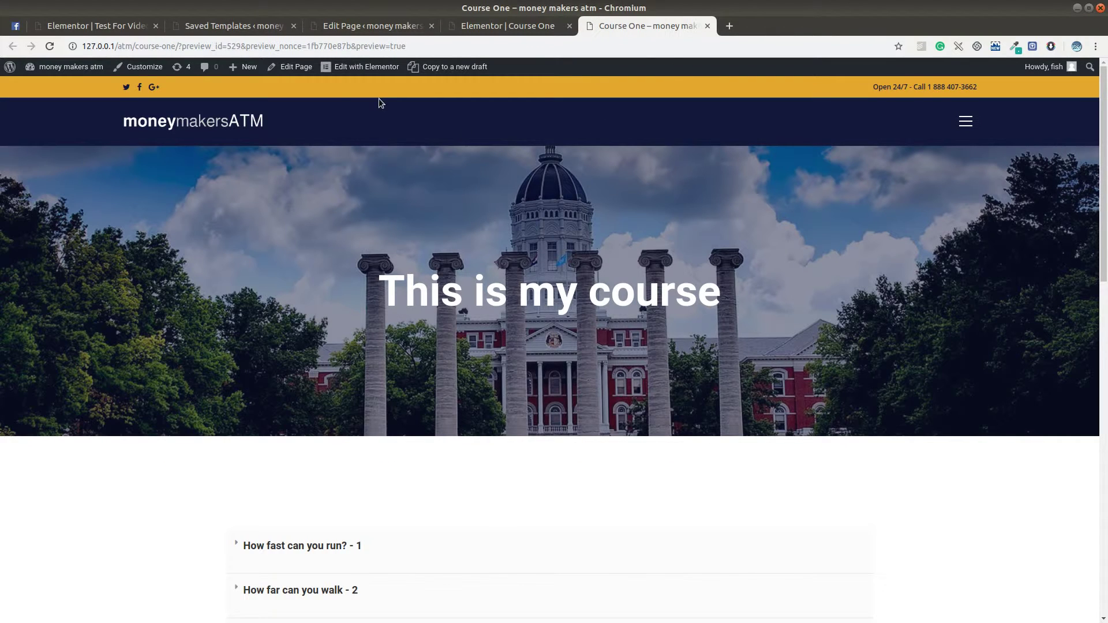
pyautogui.moveTo(355, 69)
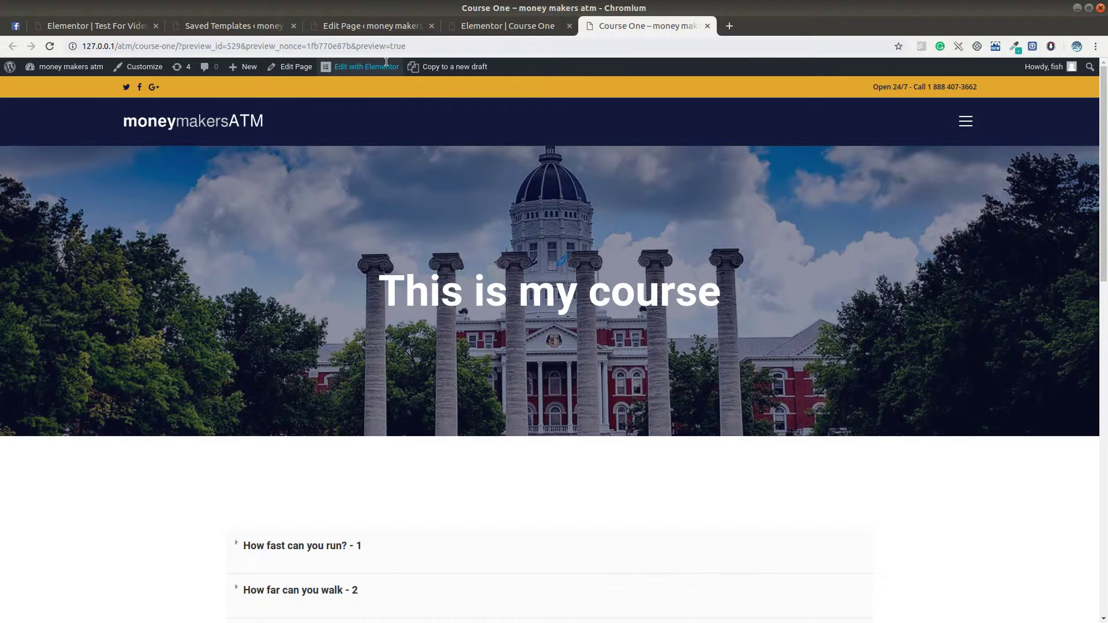
pyautogui.rightClick(361, 87)
pyautogui.click(387, 95)
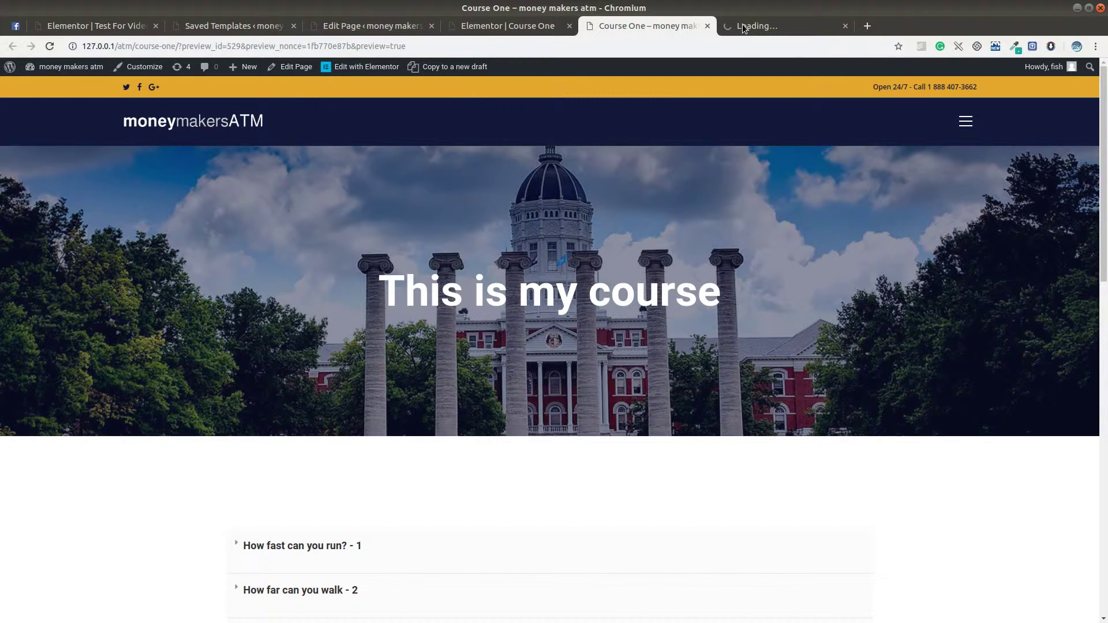
pyautogui.click(741, 27)
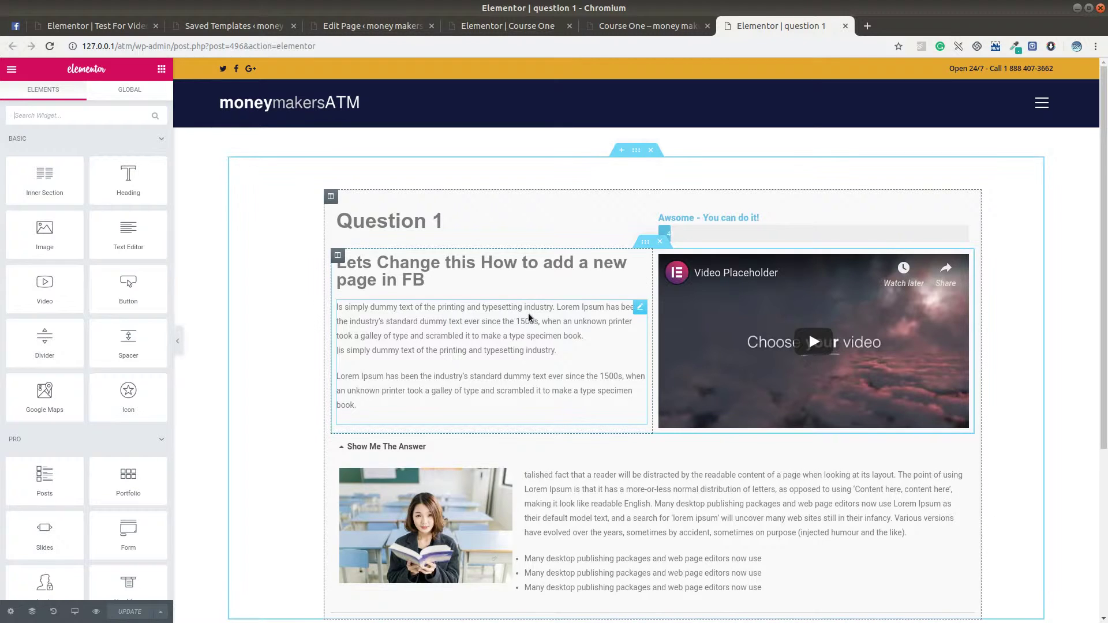
# Step: Shorten the second heading of the question 1 template to "How to add a new page in FB" and update the template
pyautogui.click(385, 279)
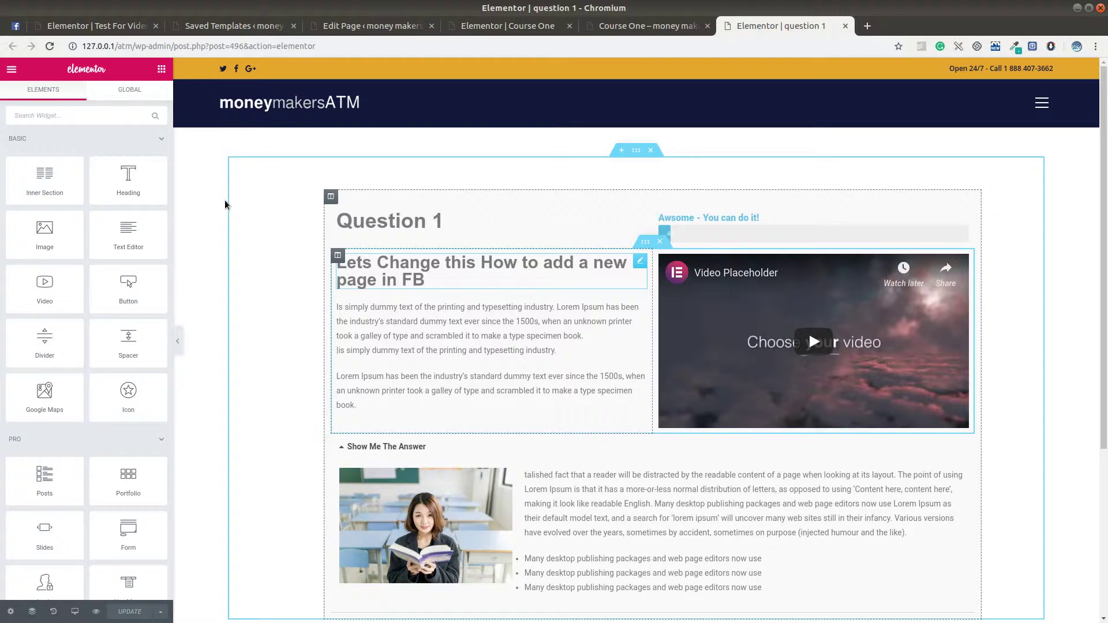
pyautogui.moveTo(20, 171); pyautogui.dragTo(86, 169)
pyautogui.click(70, 171)
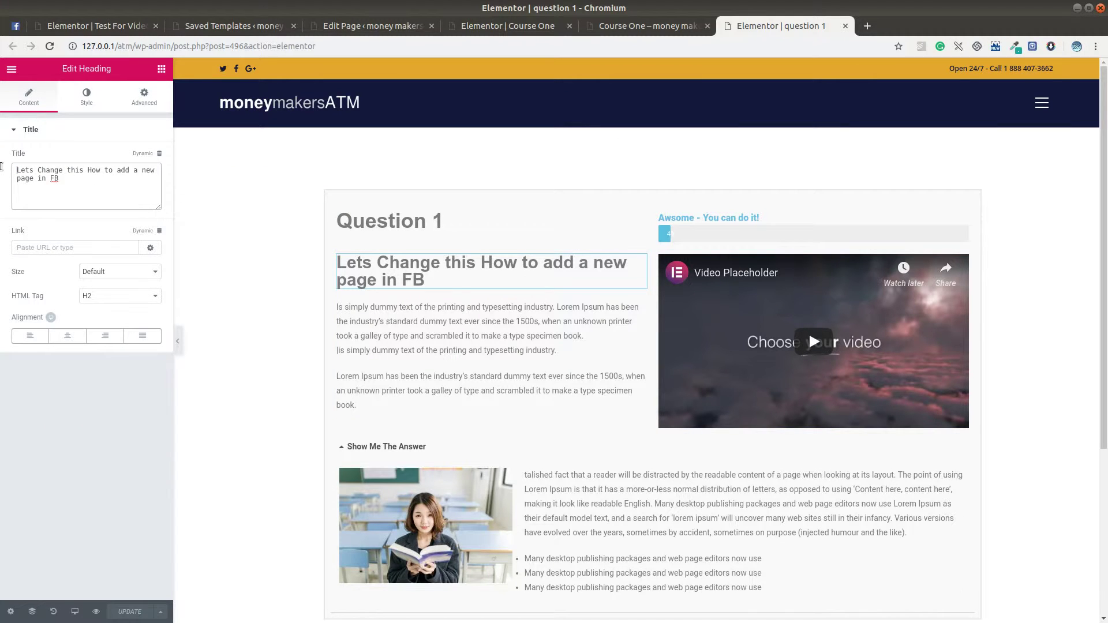
pyautogui.hotkey('ctrl', 'shift', 'Right')
pyautogui.hotkey('ctrl', 'shift', 'Right')
pyautogui.hotkey('ctrl', 'shift', 'Right')
pyautogui.press('BackSpace')
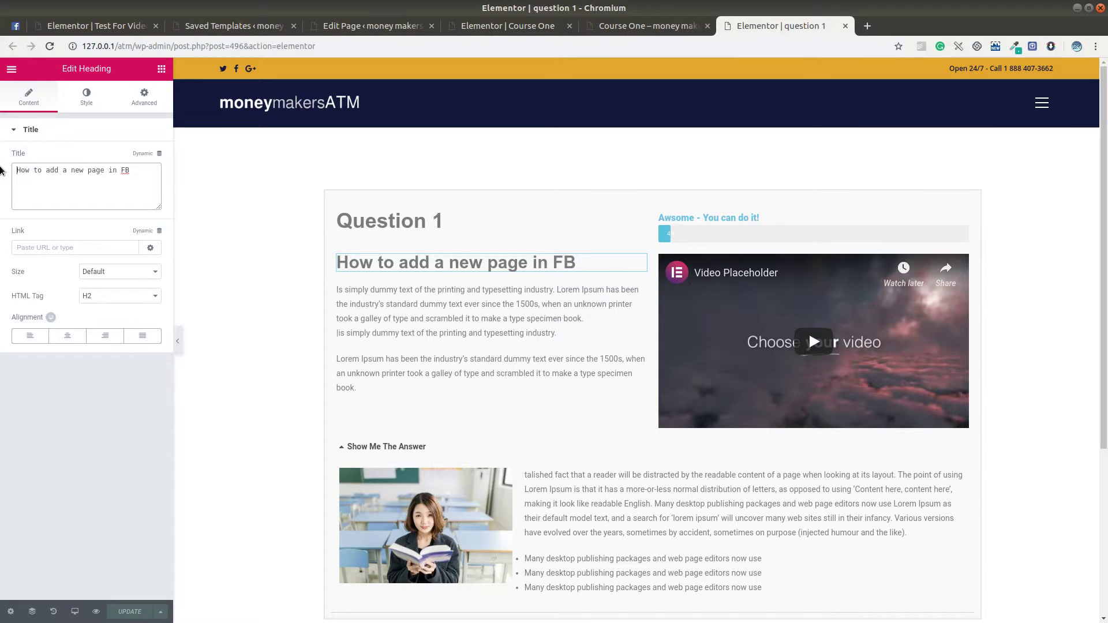
pyautogui.click(151, 609)
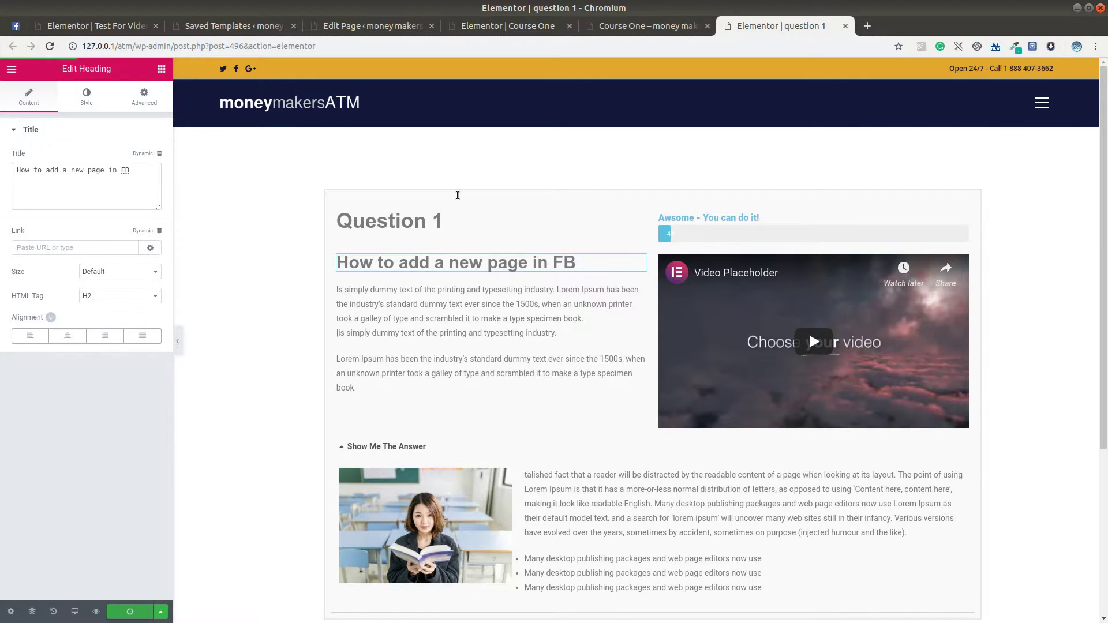
# Step: Reload the Course One preview and expand "How fast can you run? - 1" to check its heading
pyautogui.click(231, 26)
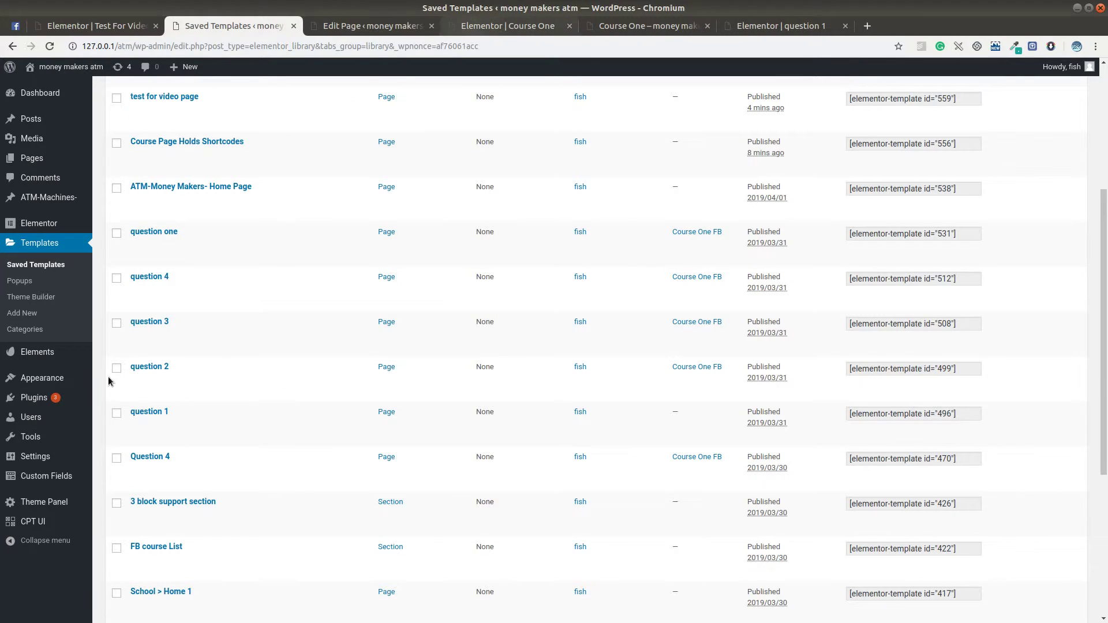
pyautogui.click(762, 26)
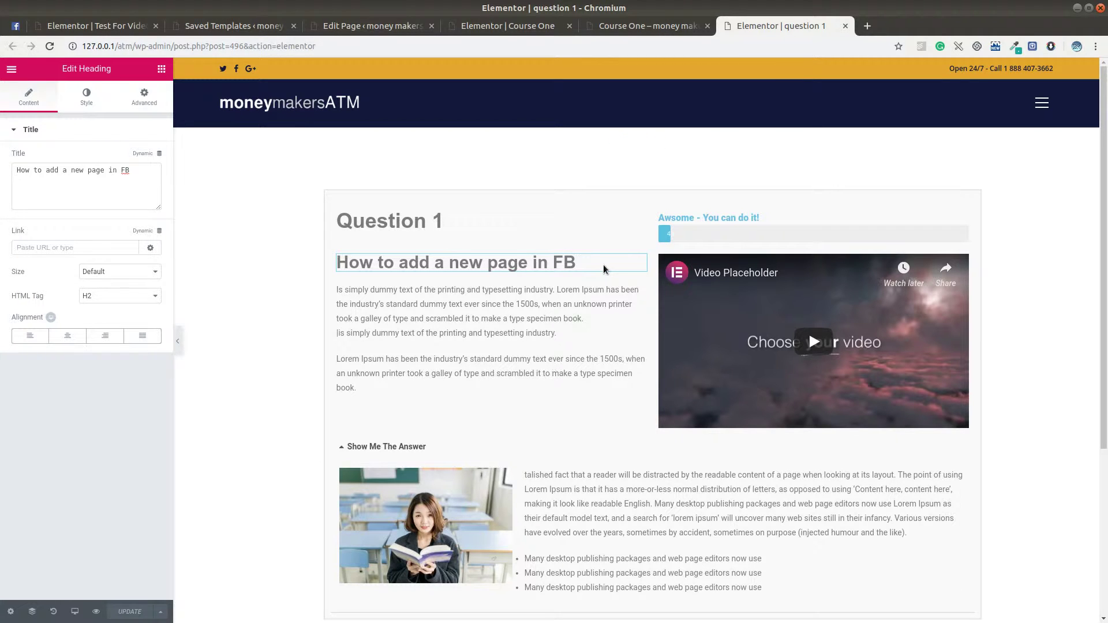
pyautogui.click(626, 24)
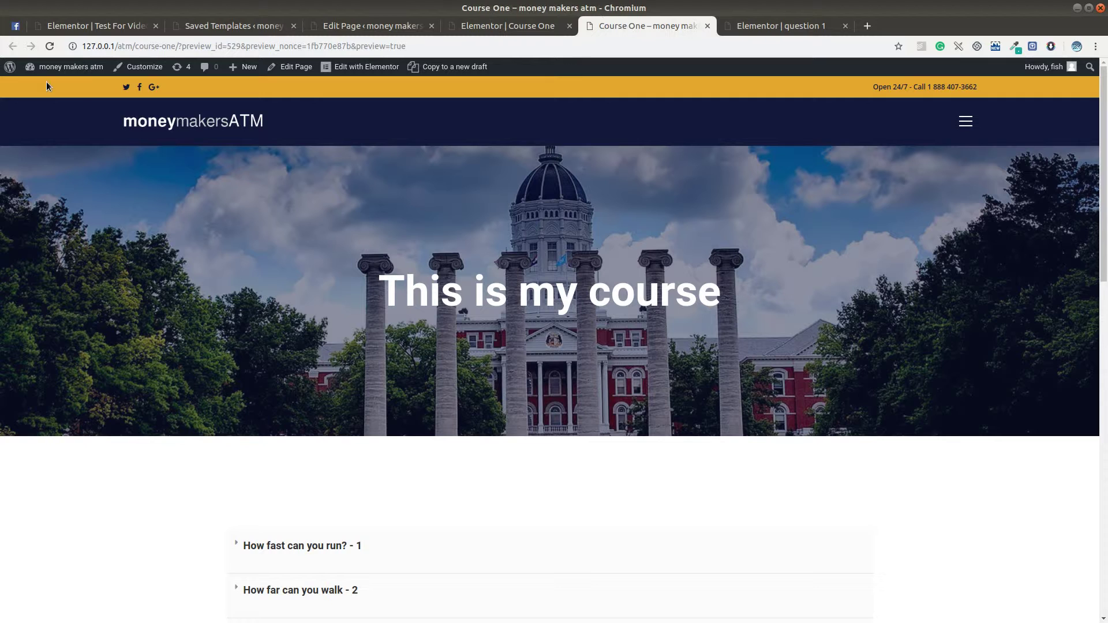
pyautogui.click(52, 49)
pyautogui.scroll(-3, 318, 540)
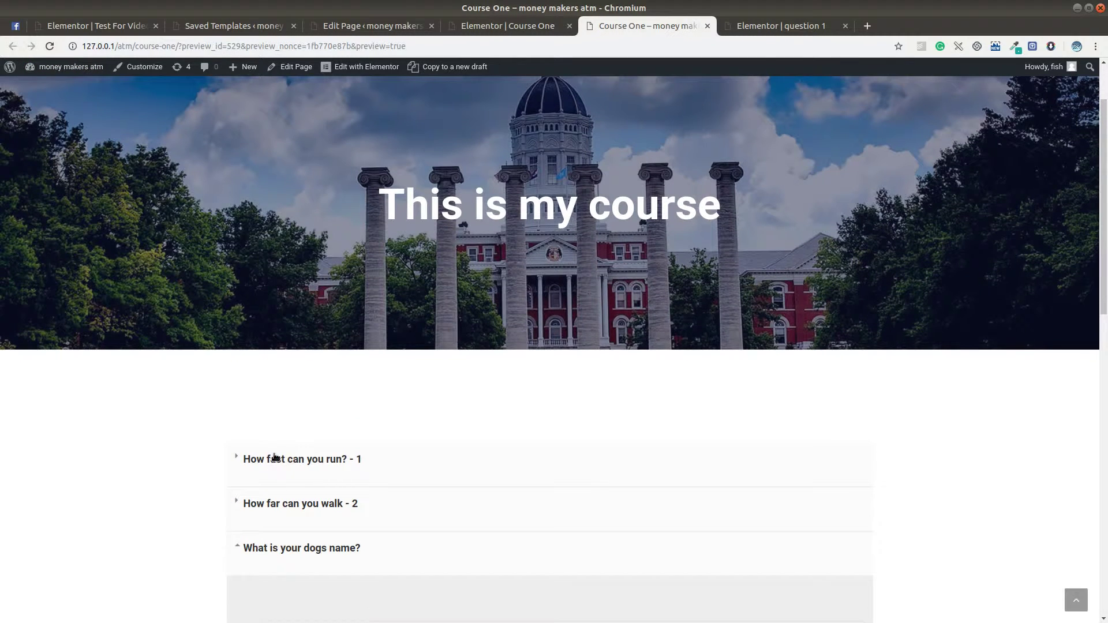
pyautogui.click(275, 459)
pyautogui.scroll(-6, 235, 488)
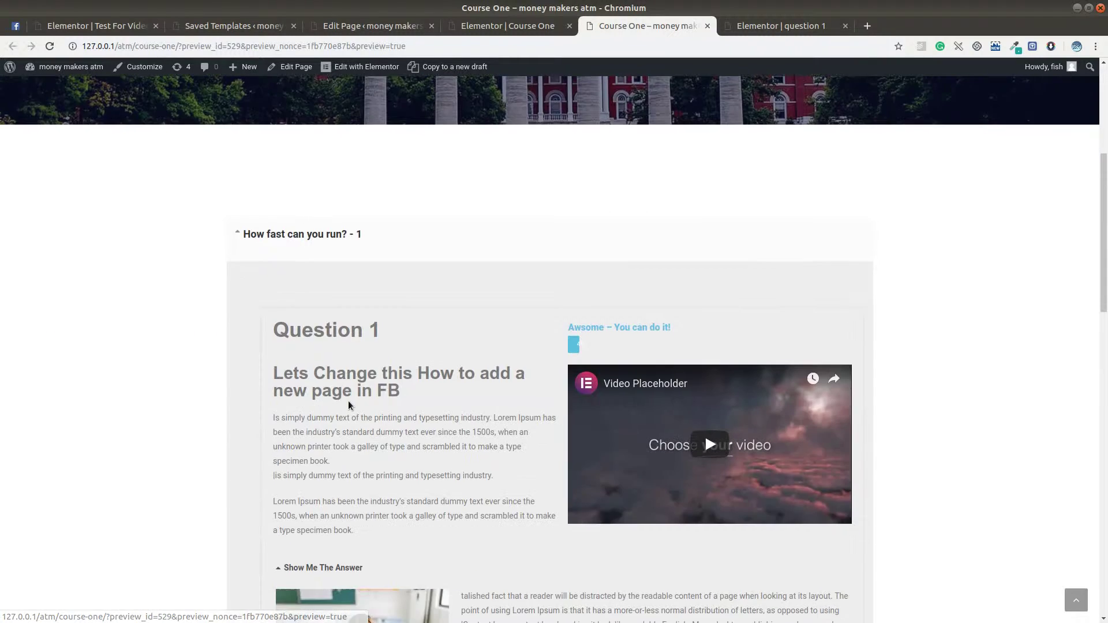
# Step: Reload the course preview again and check the question 1 content inside its first toggle item
pyautogui.click(50, 47)
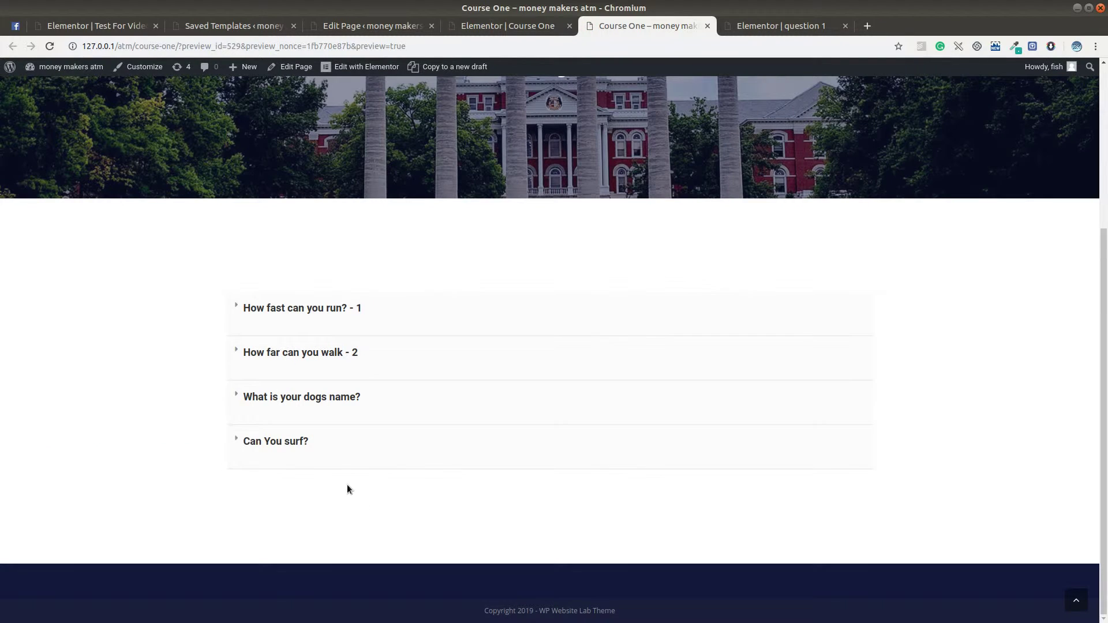
pyautogui.click(279, 310)
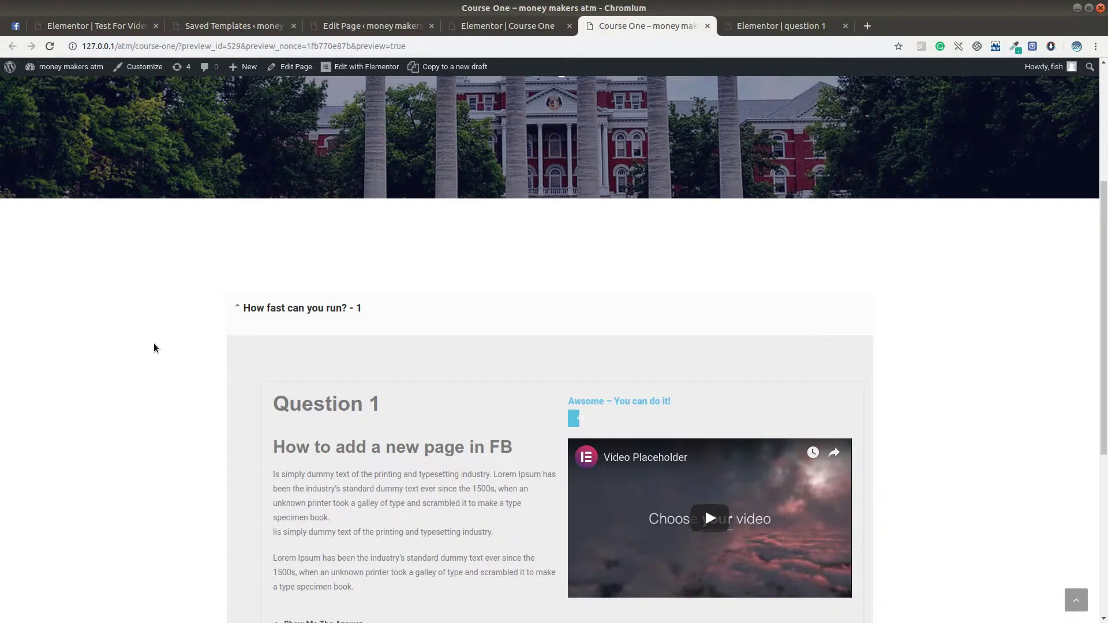
pyautogui.scroll(-3, 159, 354)
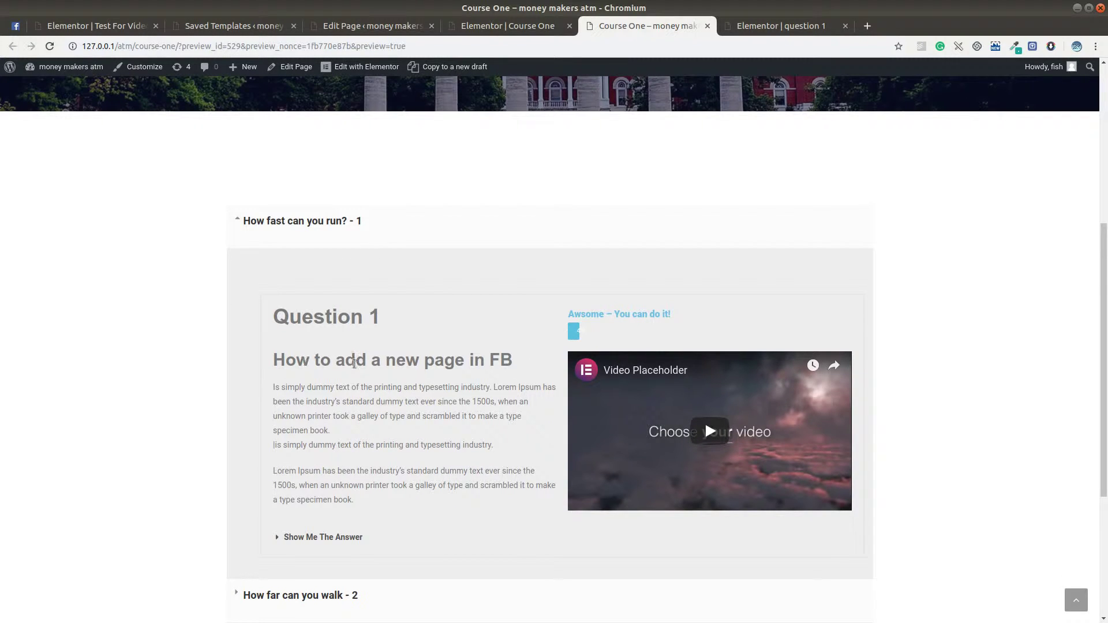
pyautogui.scroll(1, 440, 167)
pyautogui.scroll(10, 463, 184)
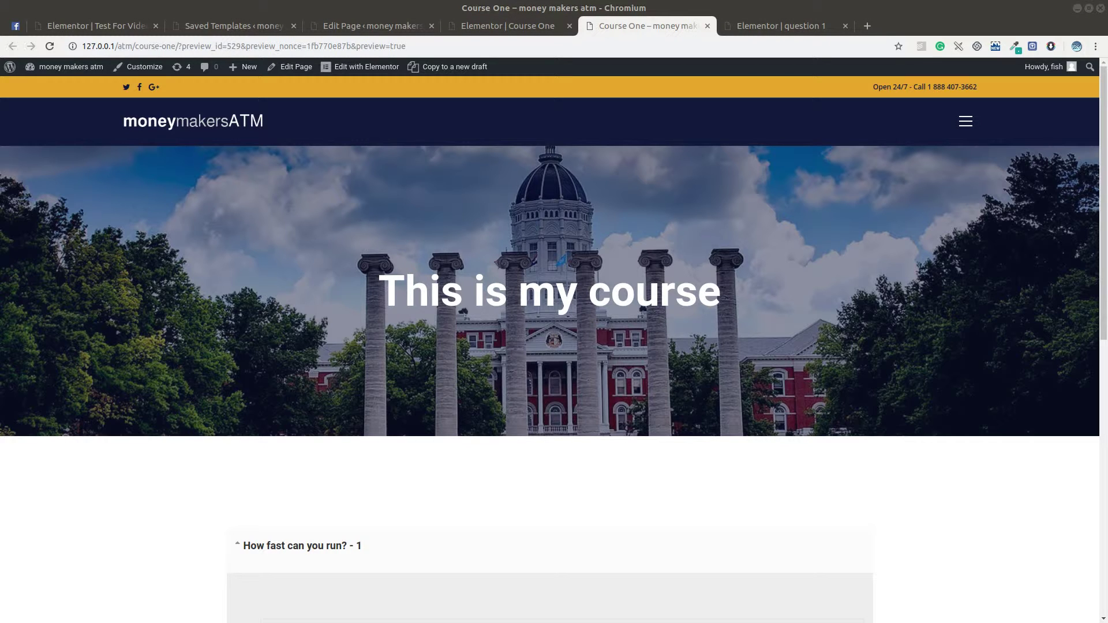
pyautogui.moveTo(427, 598); pyautogui.dragTo(425, 207)
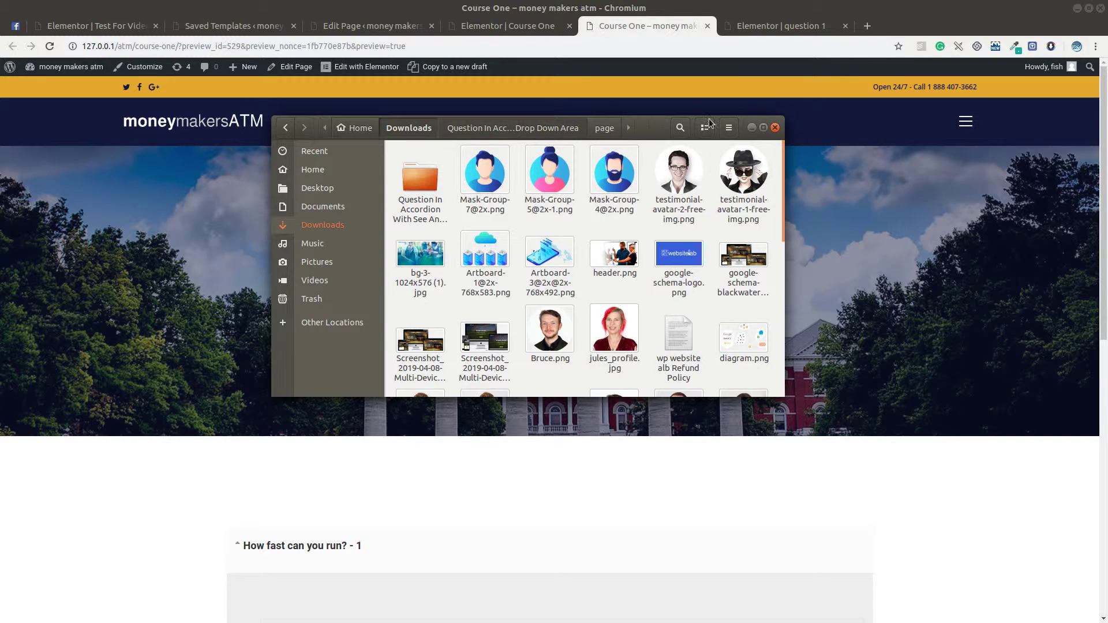
pyautogui.moveTo(660, 134); pyautogui.dragTo(485, 620)
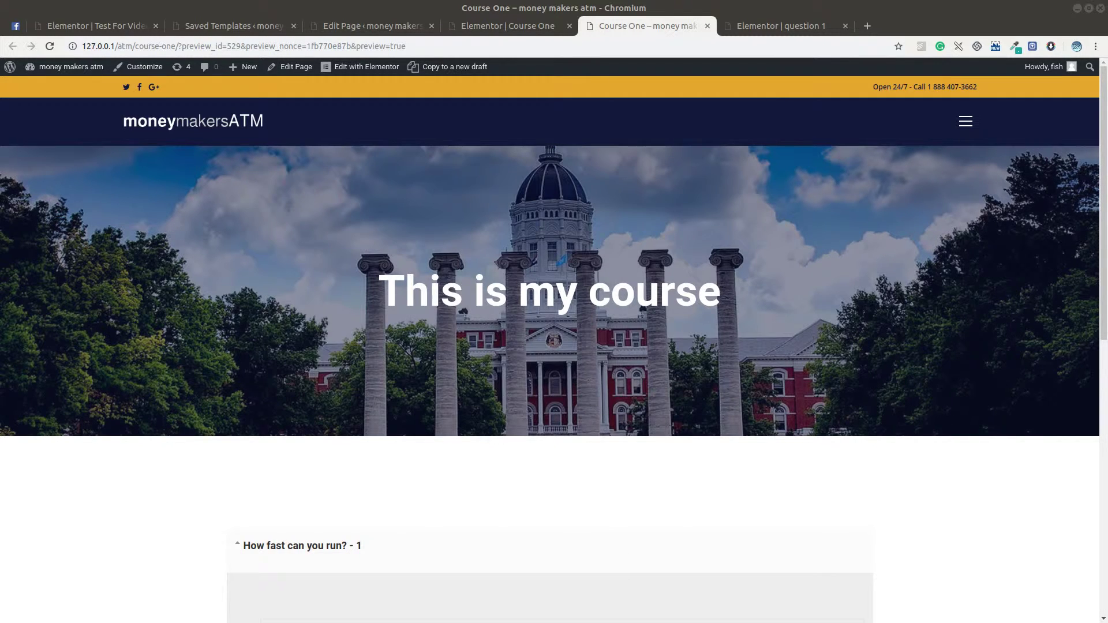
# Step: Close the browser tabs holding the Course One preview, the question 1 template editor and the Course One editor
pyautogui.click(706, 27)
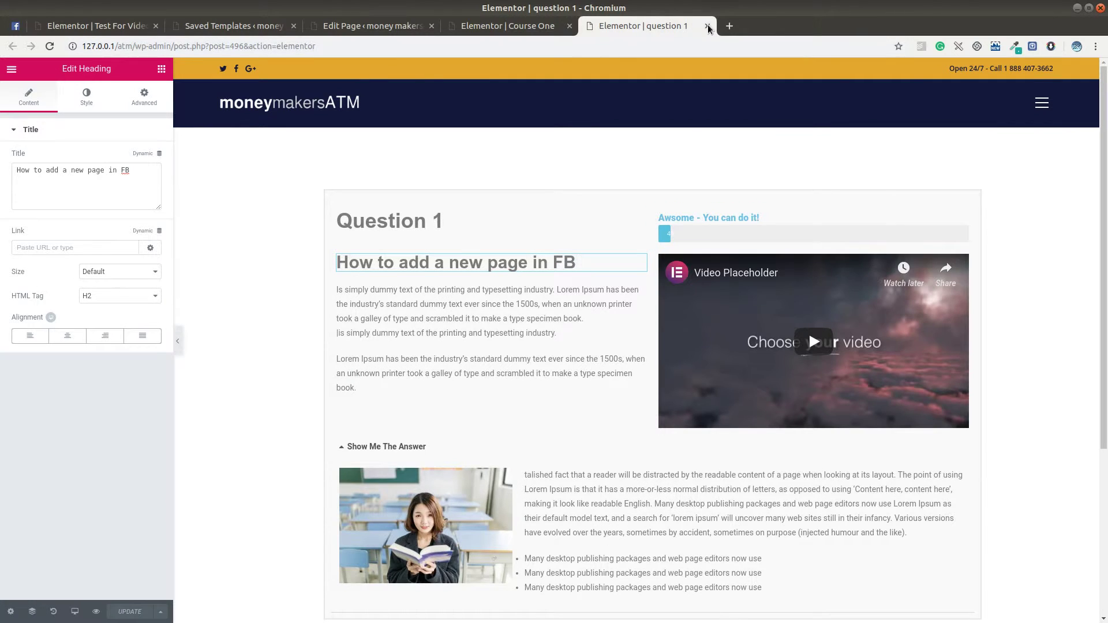
pyautogui.click(707, 27)
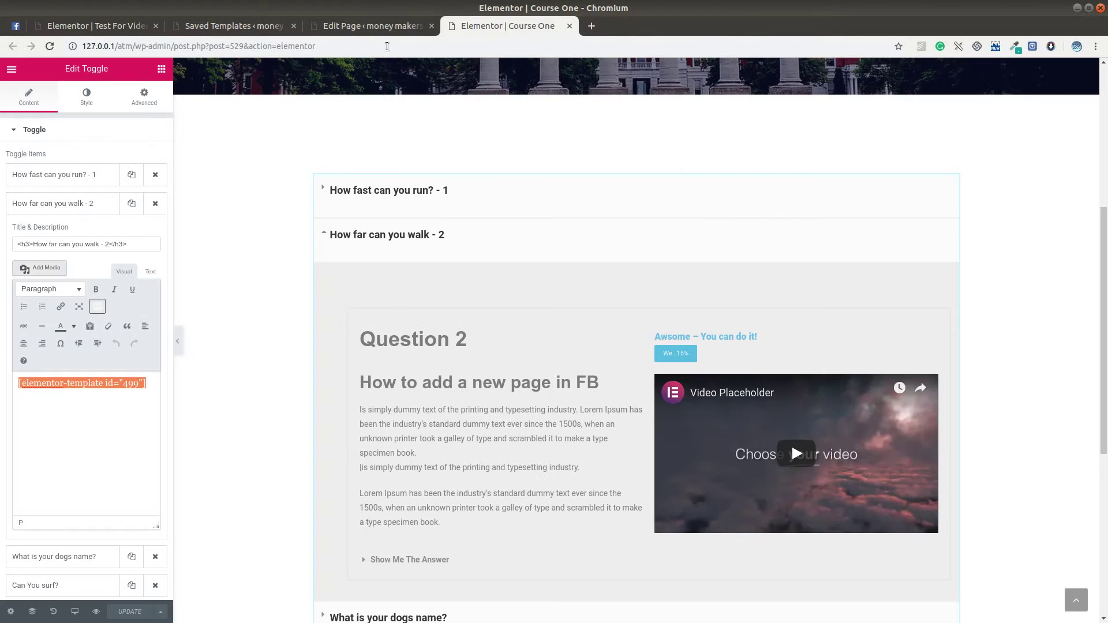
pyautogui.hotkey('ctrl', 'l')
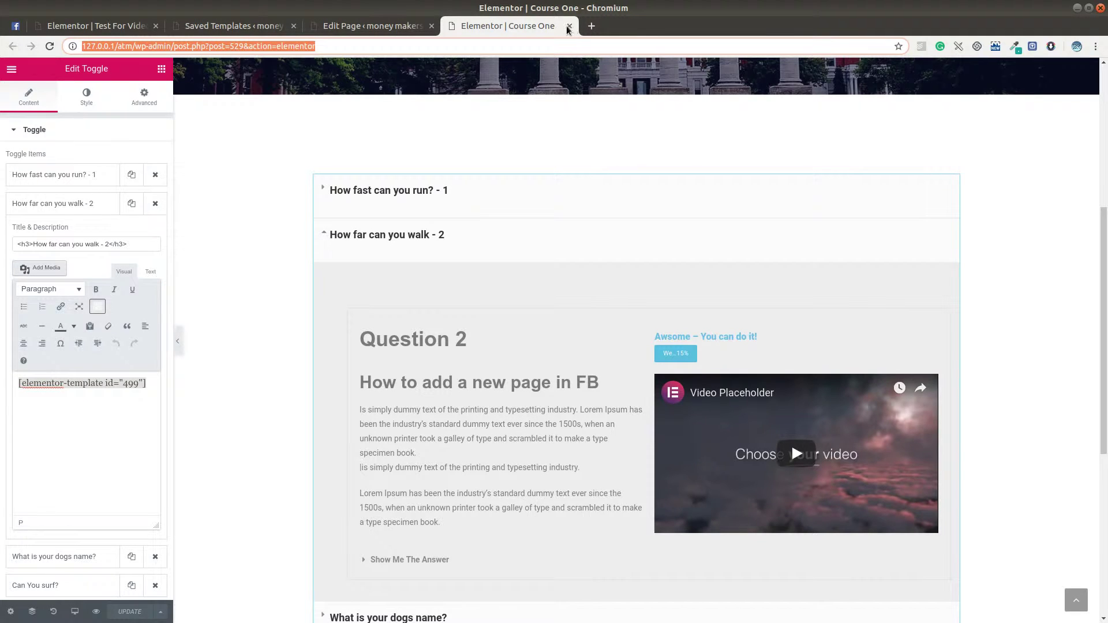
pyautogui.click(568, 26)
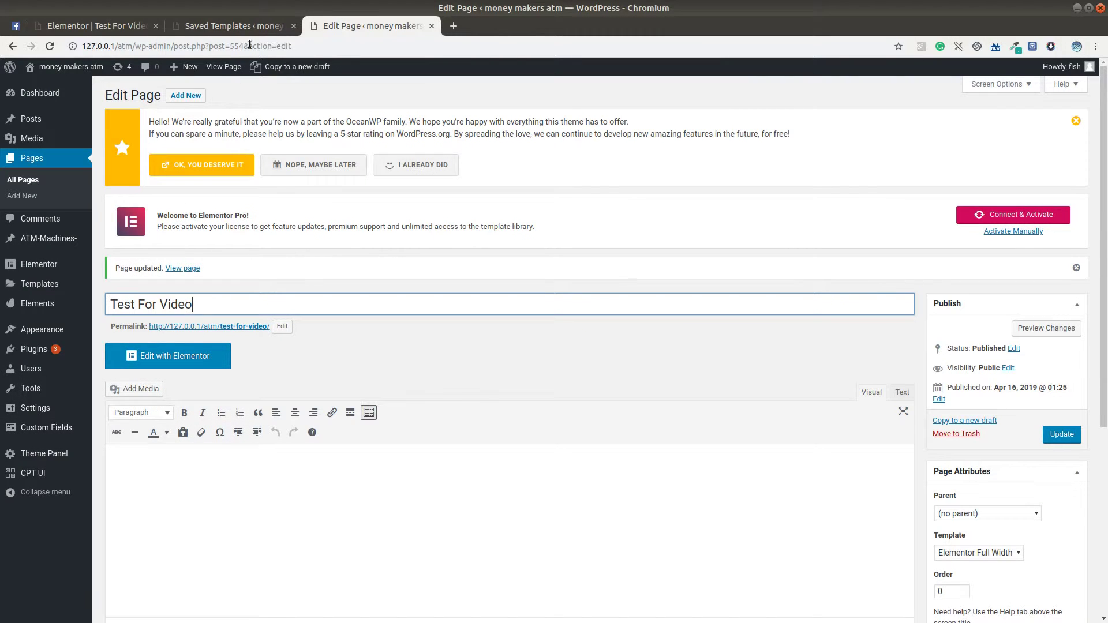
# Step: Close the open Test For Video editor without saving and reopen that page with Elementor from its edit screen
pyautogui.click(271, 26)
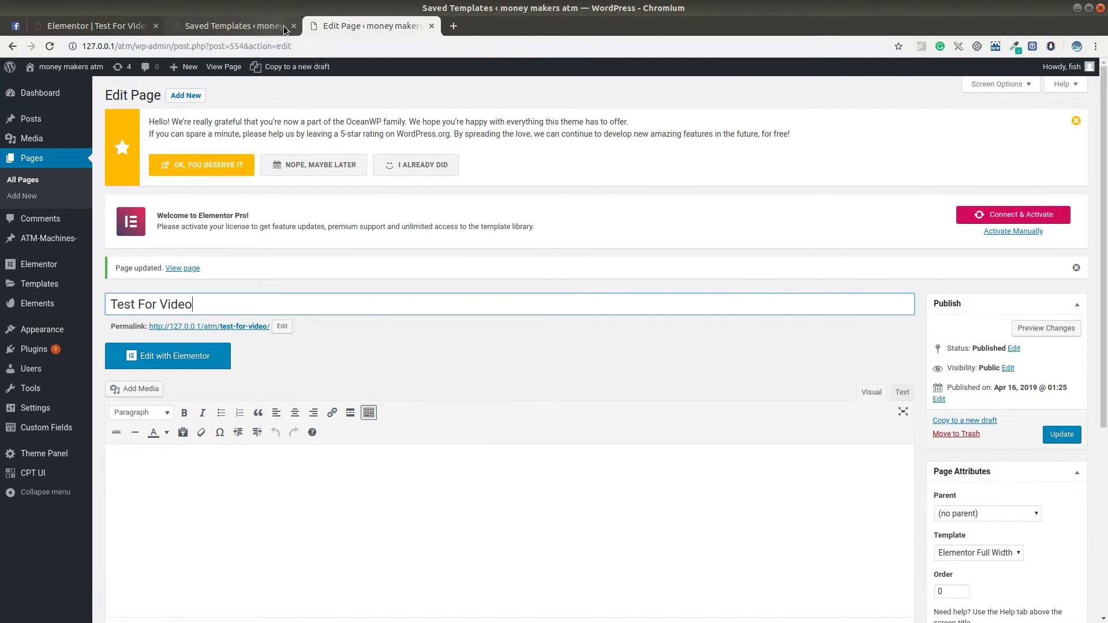
pyautogui.scroll(3, 220, 225)
pyautogui.scroll(3, 203, 219)
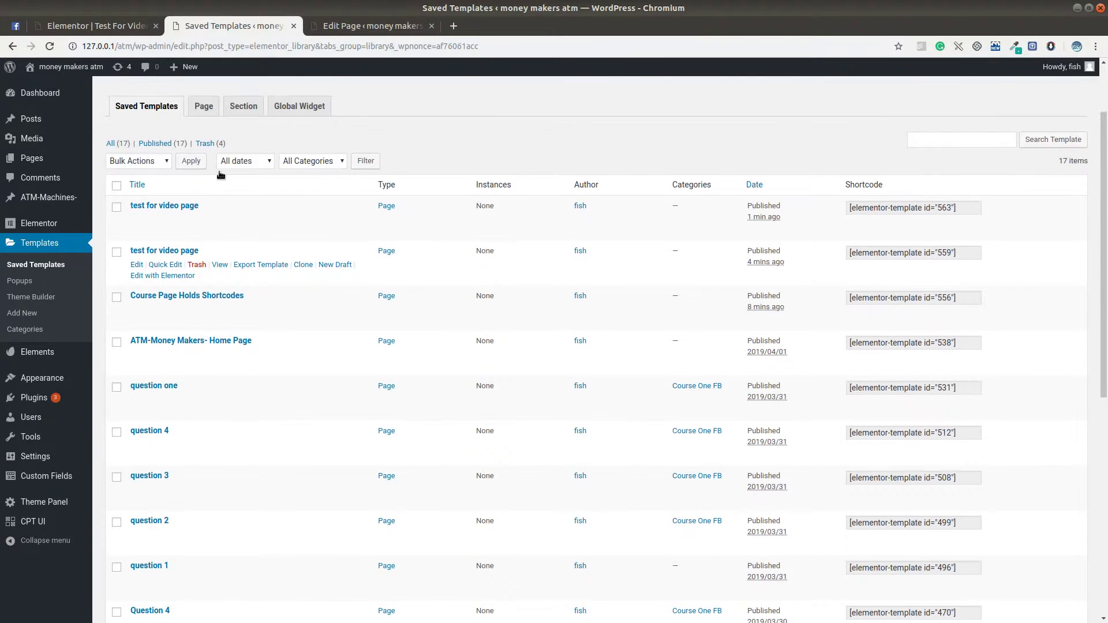
pyautogui.click(143, 27)
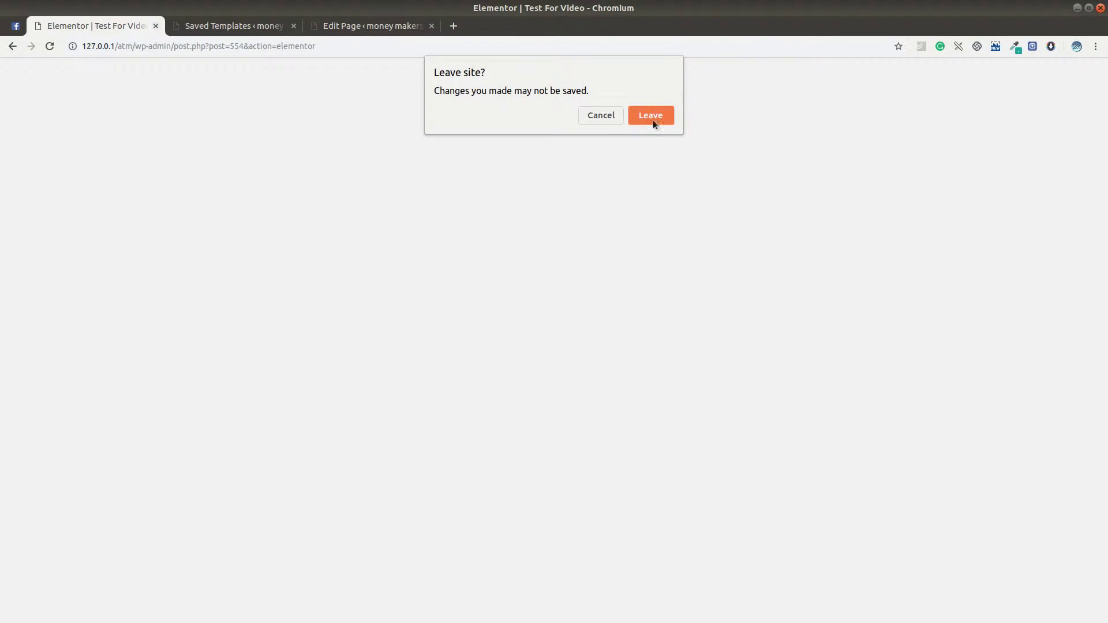
pyautogui.click(650, 119)
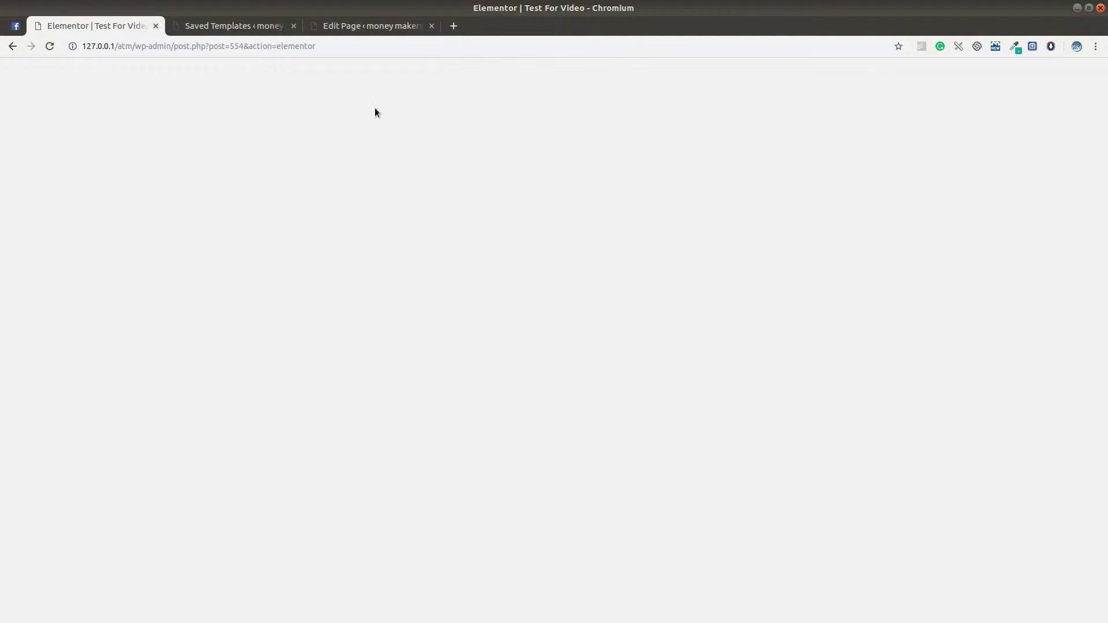
pyautogui.click(233, 27)
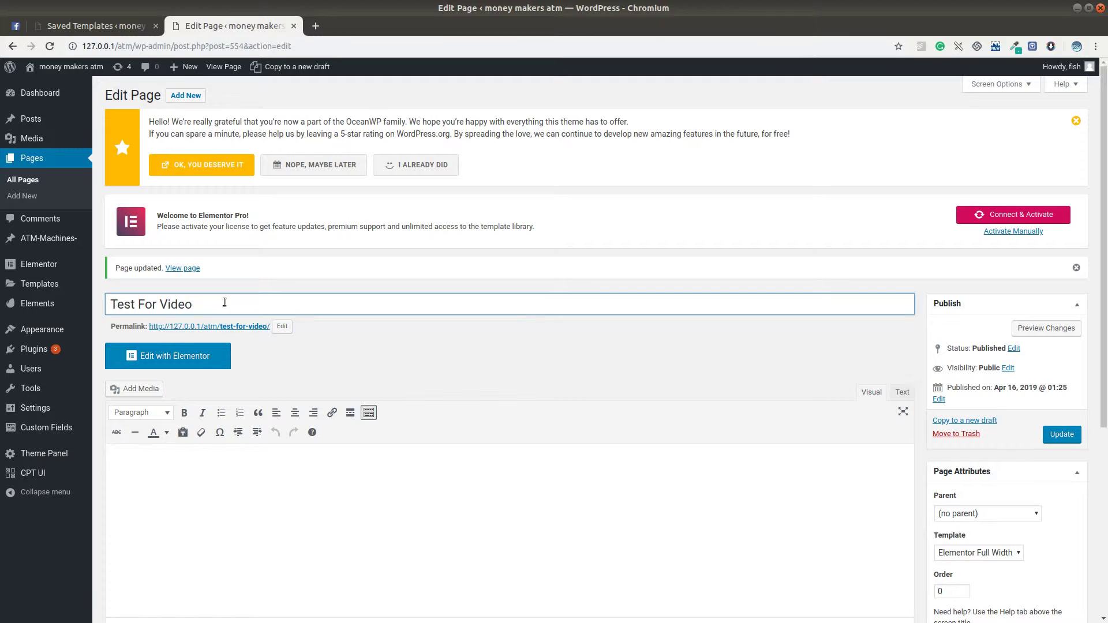
pyautogui.scroll(-2, 375, 333)
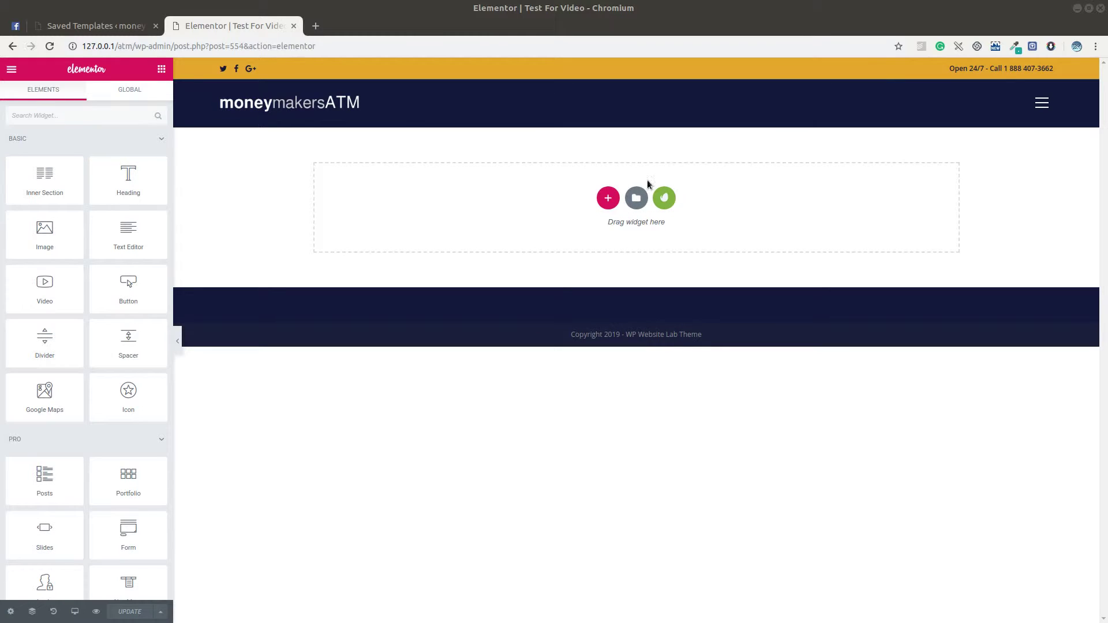
# Step: Import the downloaded page template file into the Elementor template library
pyautogui.click(637, 201)
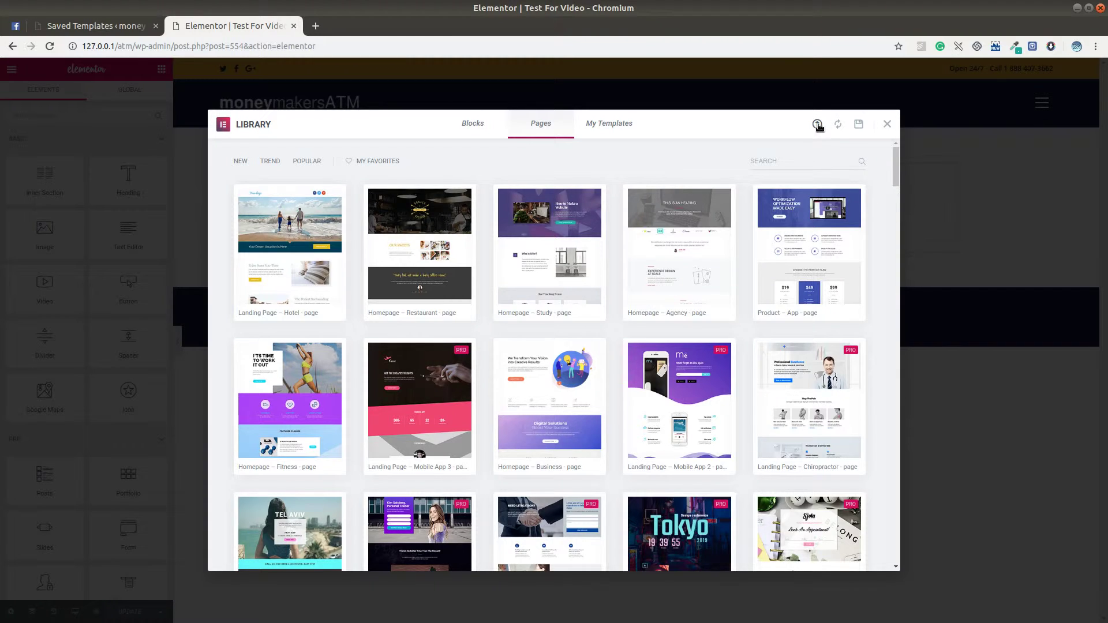
pyautogui.click(817, 125)
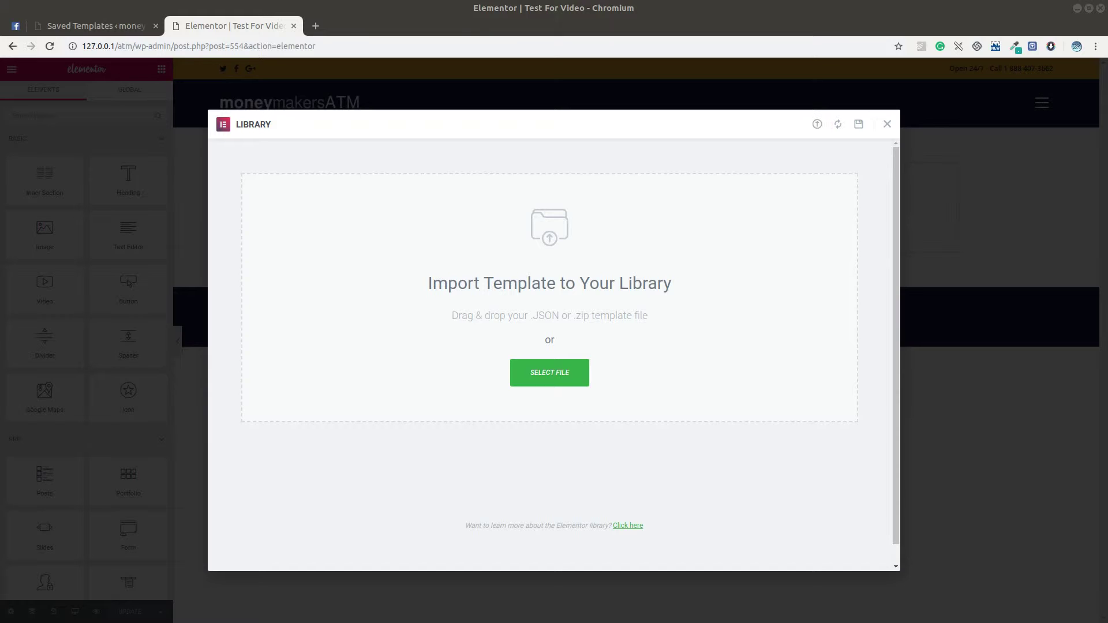
pyautogui.moveTo(571, 498); pyautogui.dragTo(586, 238)
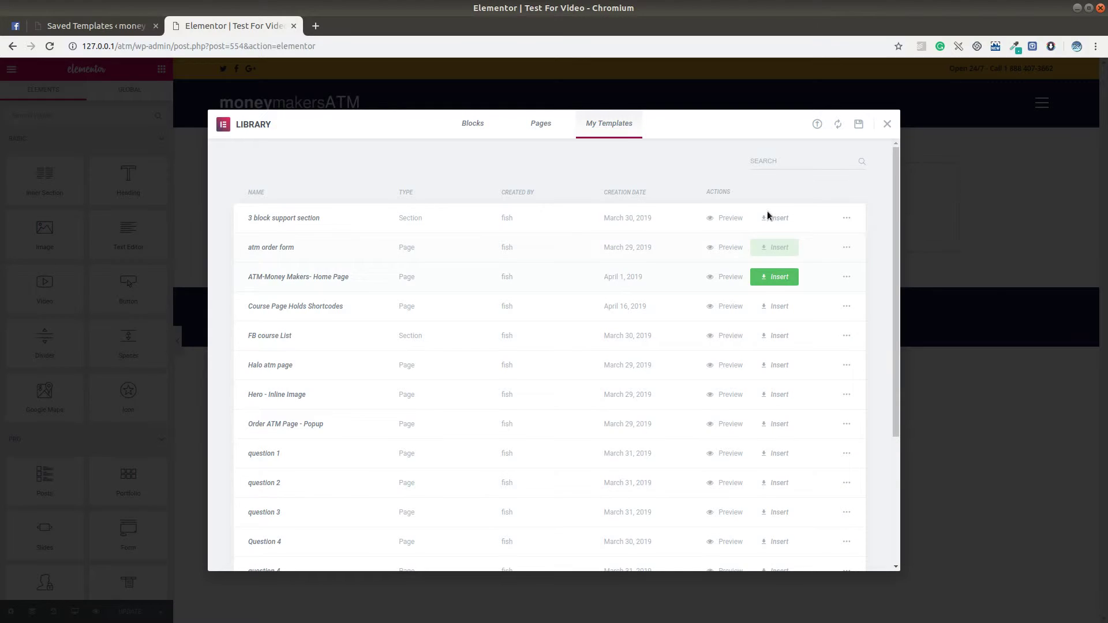
# Step: Insert the last "test for video page" template into the page without importing its document settings
pyautogui.scroll(-4, 834, 427)
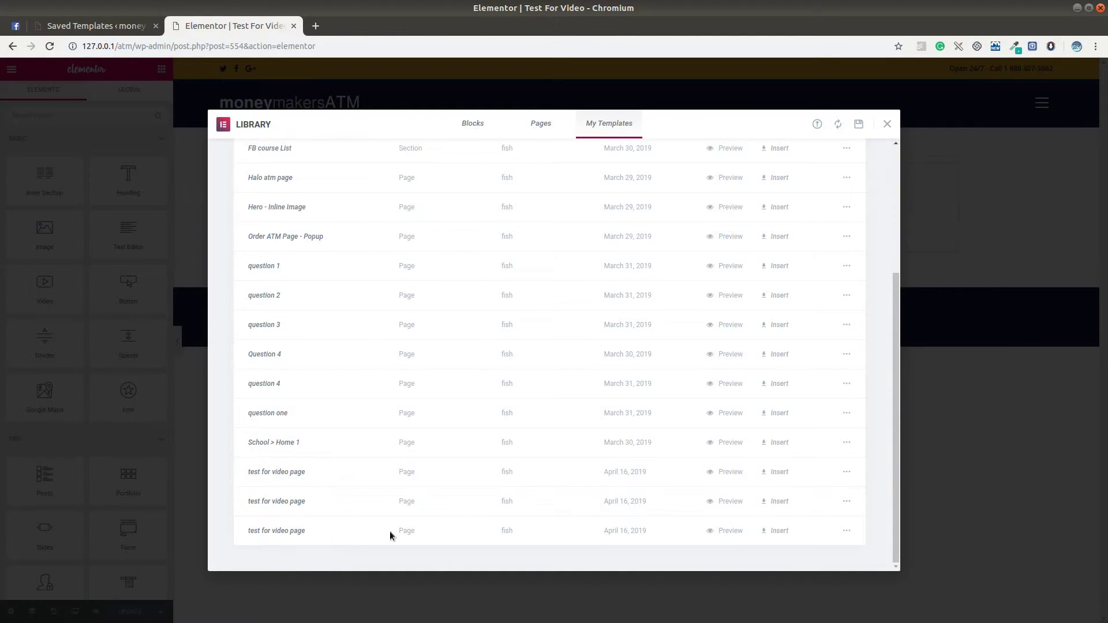
pyautogui.click(777, 530)
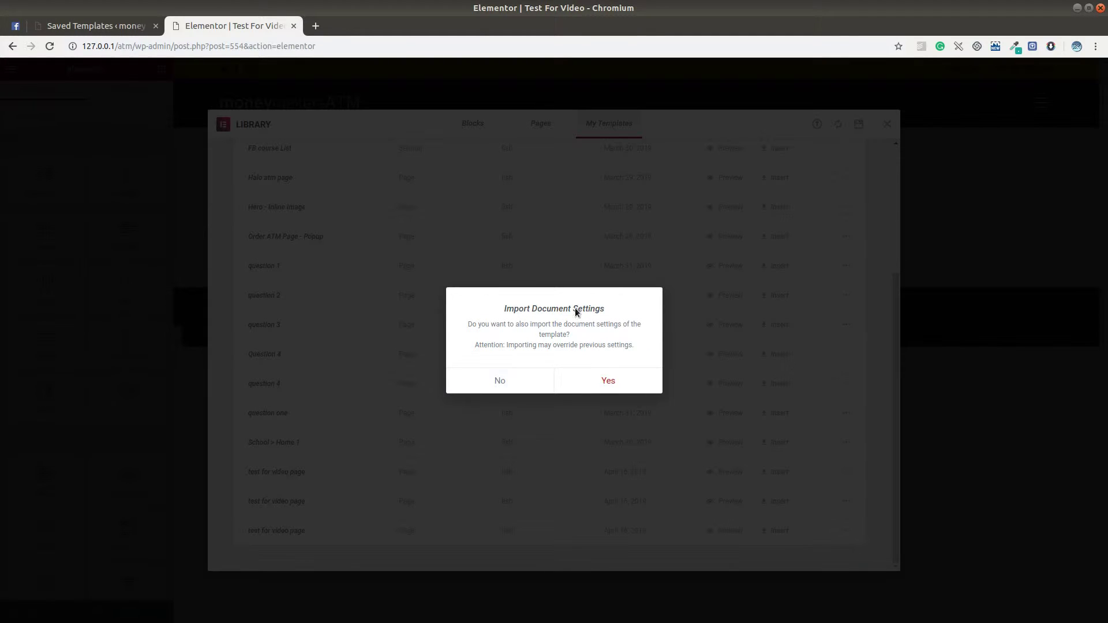
pyautogui.click(500, 381)
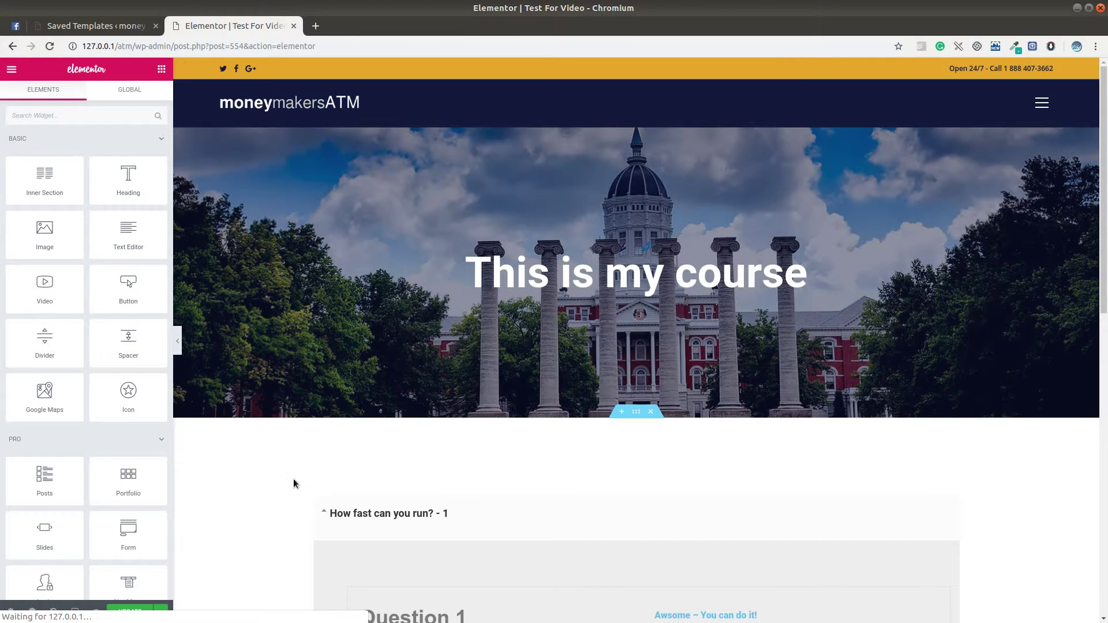
# Step: Open the inserted toggle for editing, check the shortcode in "How fast can you run? - 1", and update the page
pyautogui.scroll(-2, 288, 465)
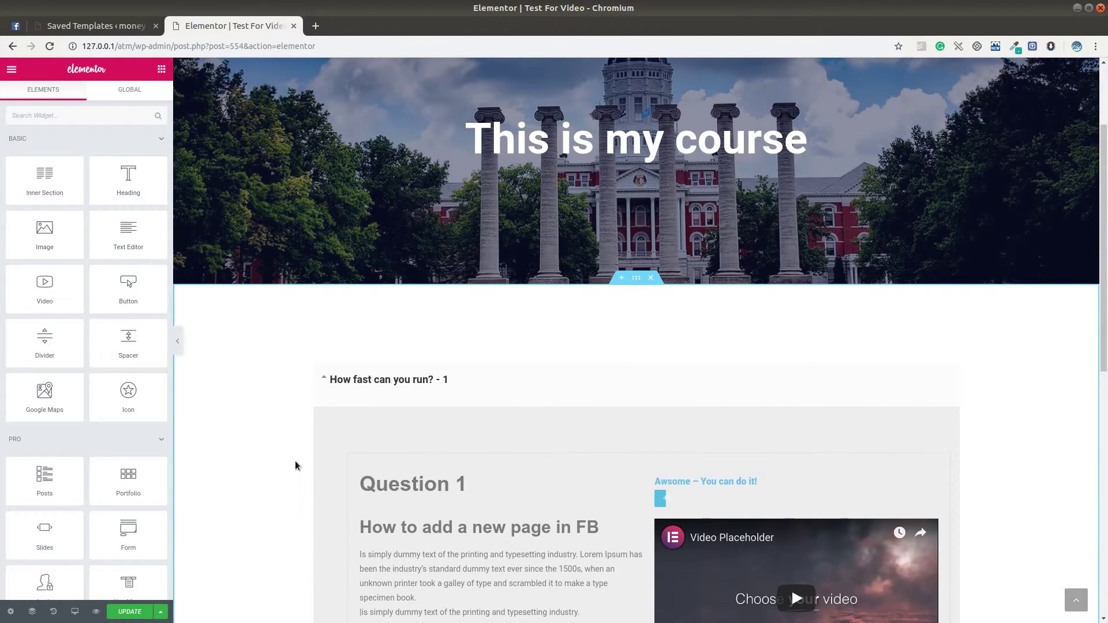
pyautogui.scroll(-4, 295, 460)
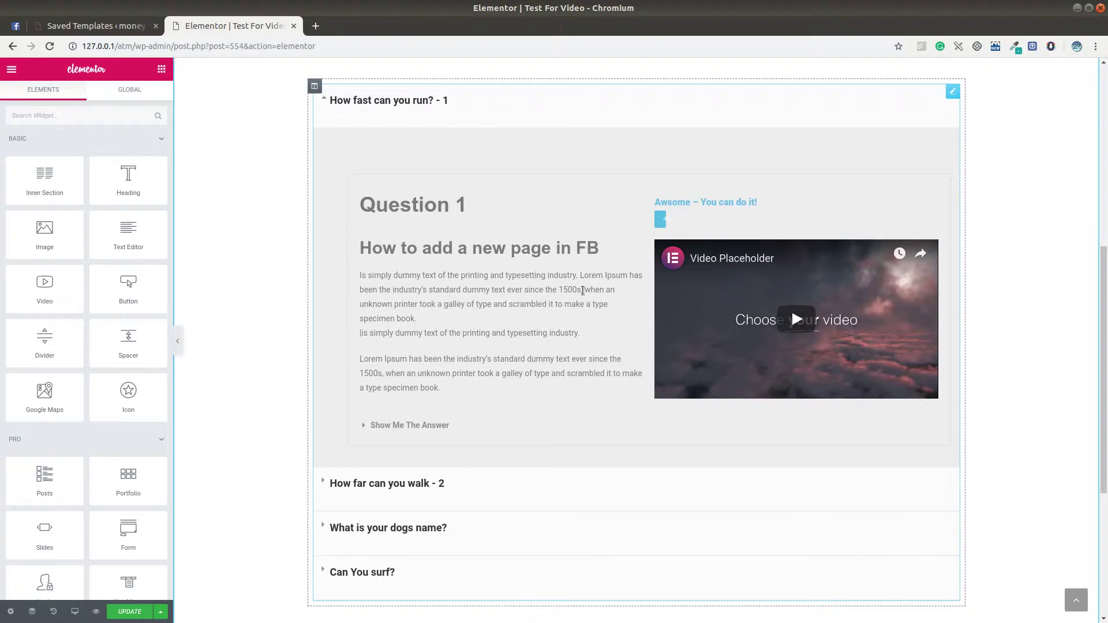
pyautogui.rightClick(584, 291)
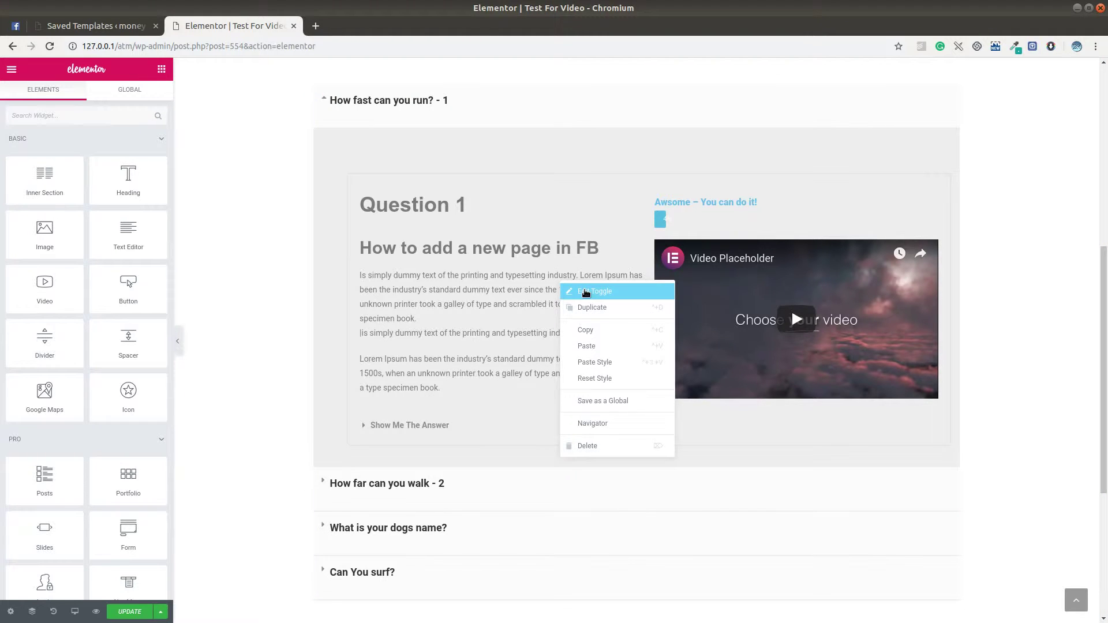
pyautogui.click(585, 292)
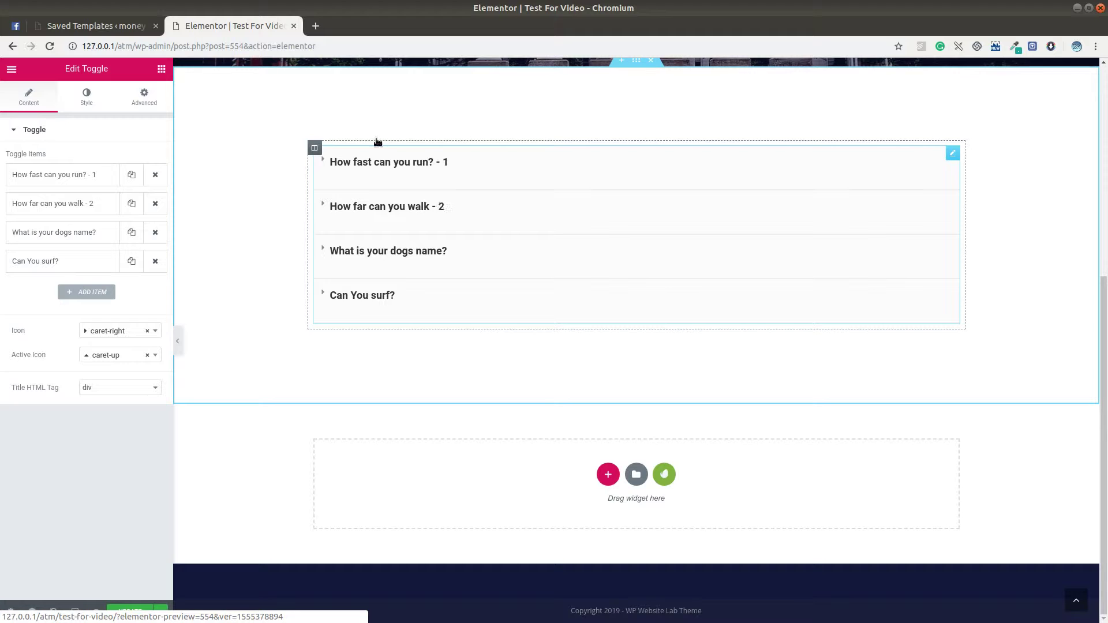
pyautogui.rightClick(418, 177)
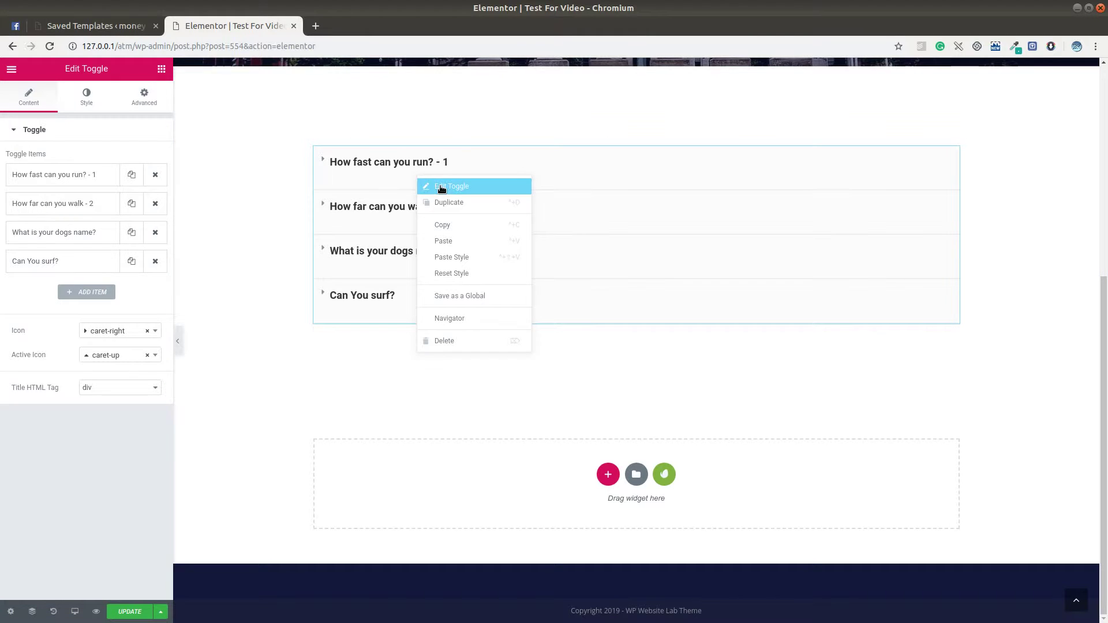
pyautogui.click(442, 187)
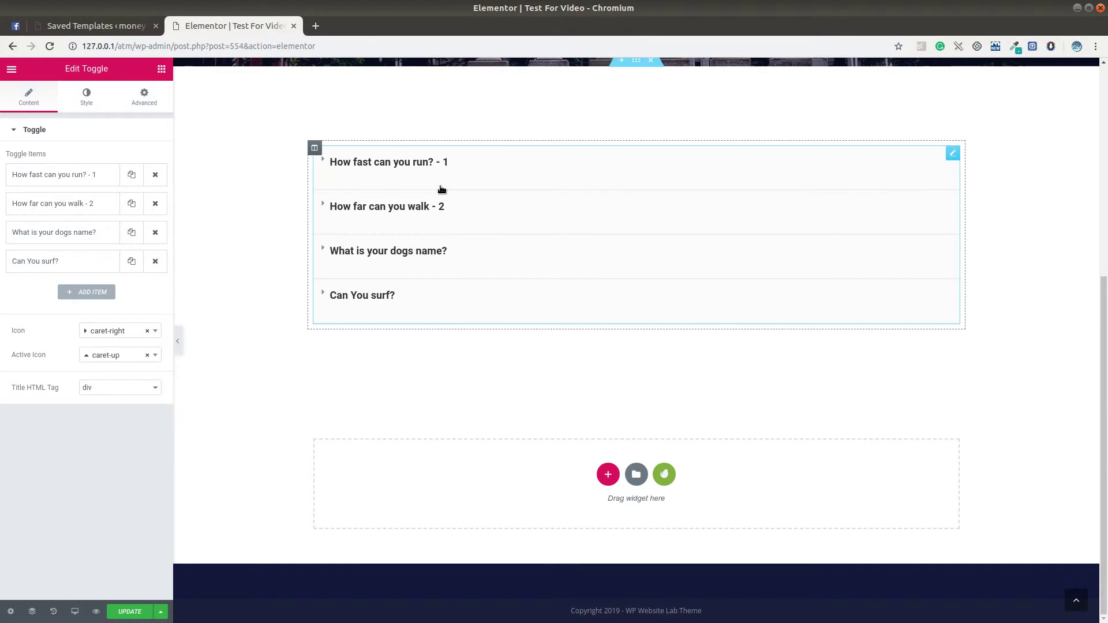
pyautogui.click(43, 175)
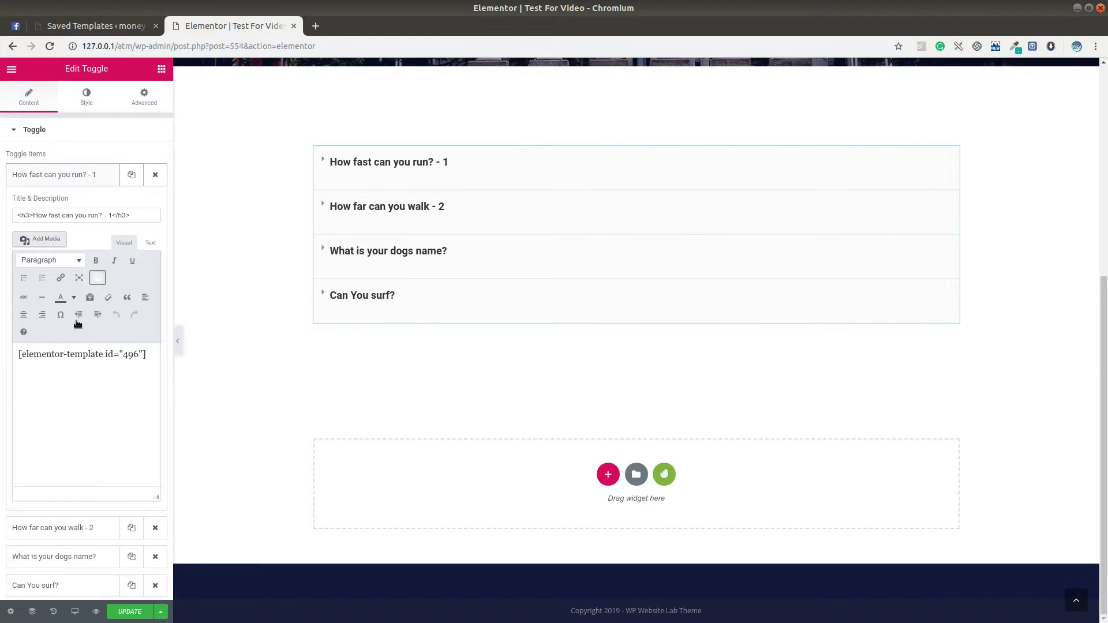
pyautogui.click(75, 176)
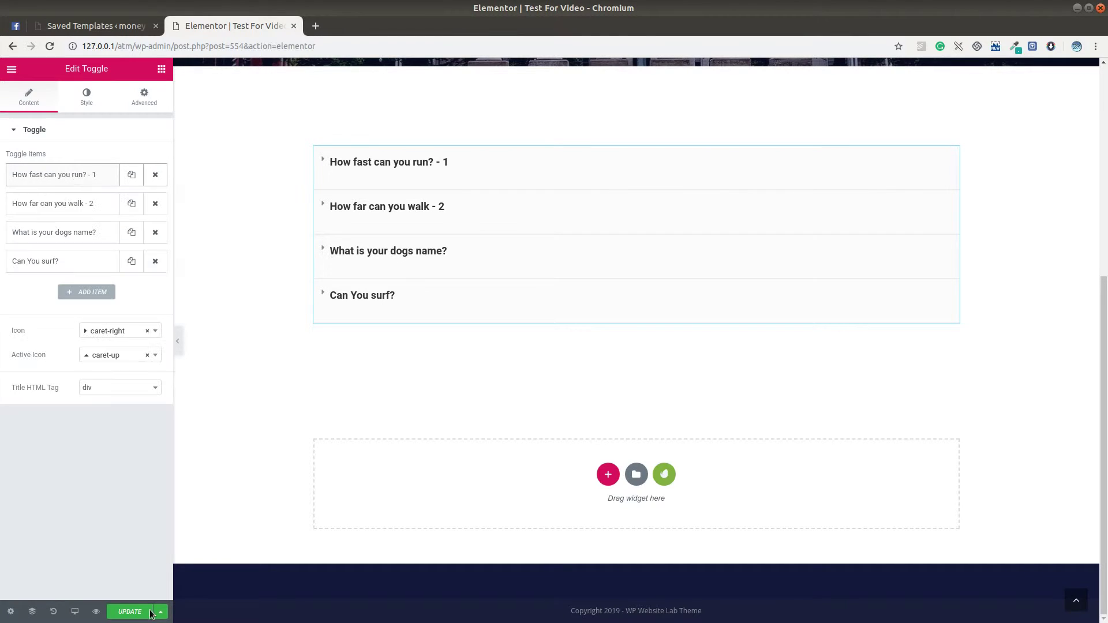
pyautogui.click(145, 620)
# Step: Delete the template shortcodes from the "How fast can you run? - 1" and "How far can you walk - 2" toggle items
pyautogui.click(61, 176)
pyautogui.doubleClick(76, 355)
pyautogui.tripleClick(76, 354)
pyautogui.hotkey('ctrl', 'x')
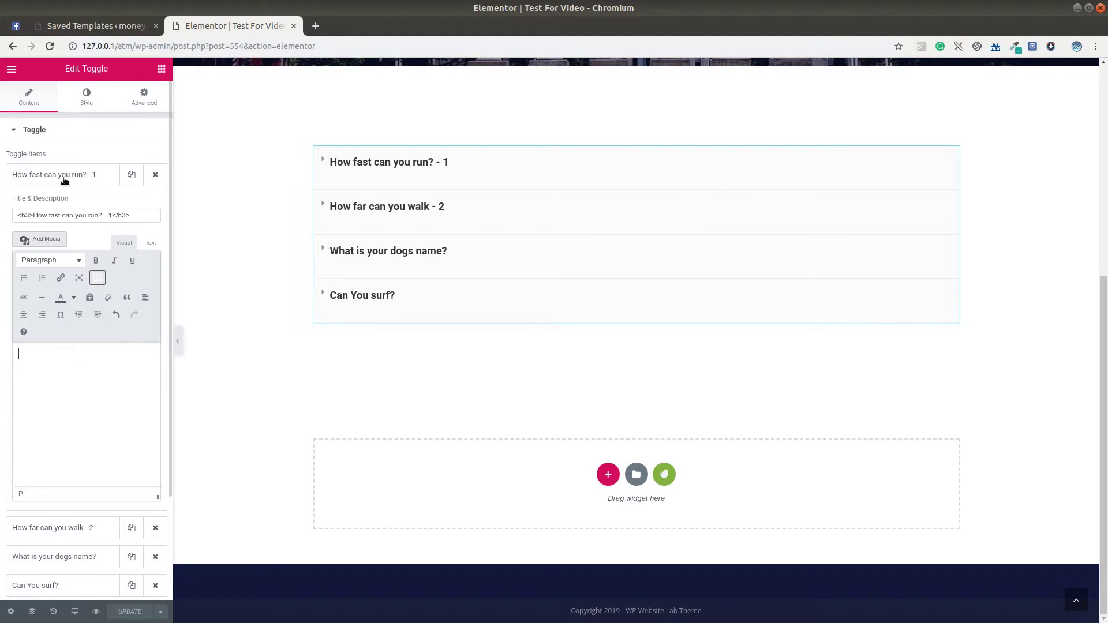
pyautogui.click(64, 176)
pyautogui.click(67, 208)
pyautogui.click(61, 385)
pyautogui.tripleClick(62, 385)
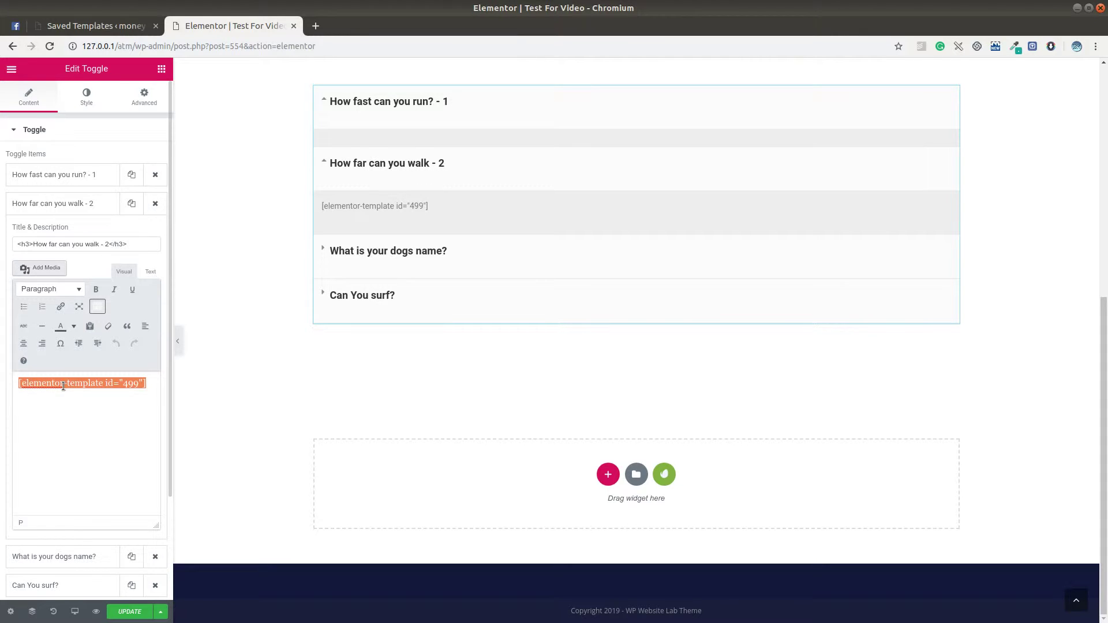
pyautogui.click(74, 388)
pyautogui.press('BackSpace')
# Step: Clear the shortcodes from the remaining toggle items, including "Can You surf?", and update the page
pyautogui.click(75, 385)
pyautogui.tripleClick(75, 384)
pyautogui.press('BackSpace')
pyautogui.click(35, 585)
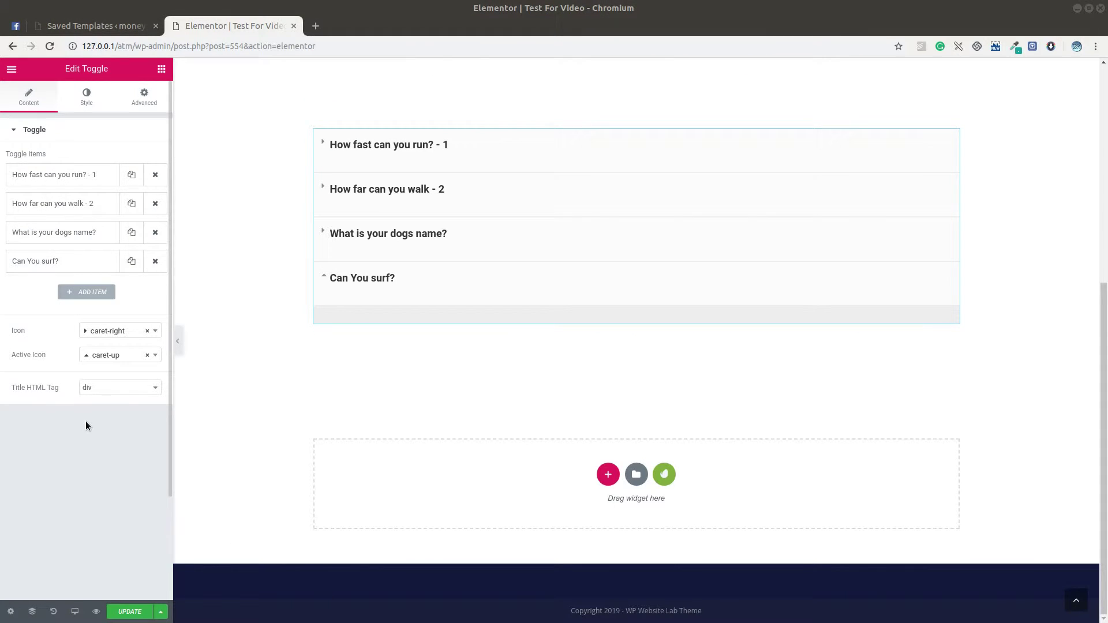
pyautogui.click(130, 613)
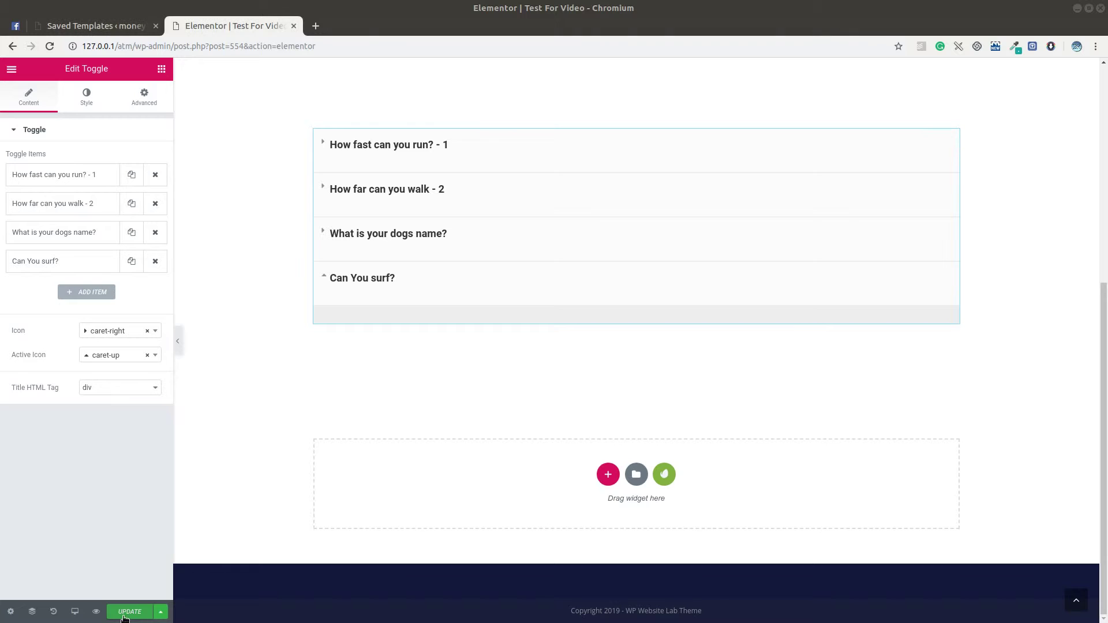
# Step: Import elementor-556-2019-04-16.json from the "course page template holds shortcodes" folder in Downloads into the saved templates library
pyautogui.click(78, 24)
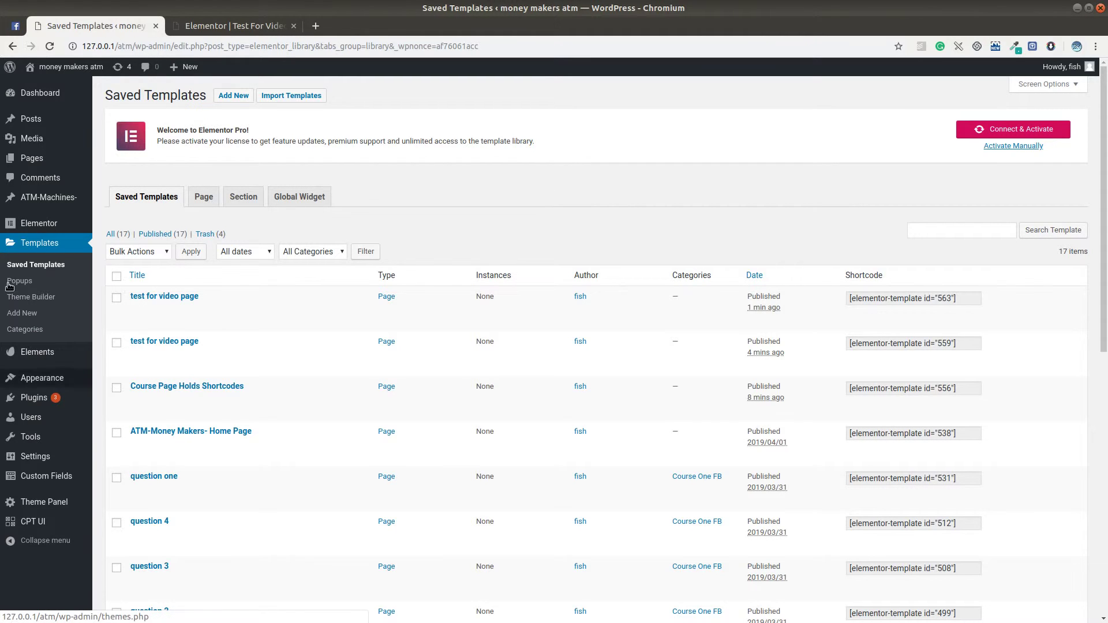
pyautogui.click(293, 98)
pyautogui.click(515, 190)
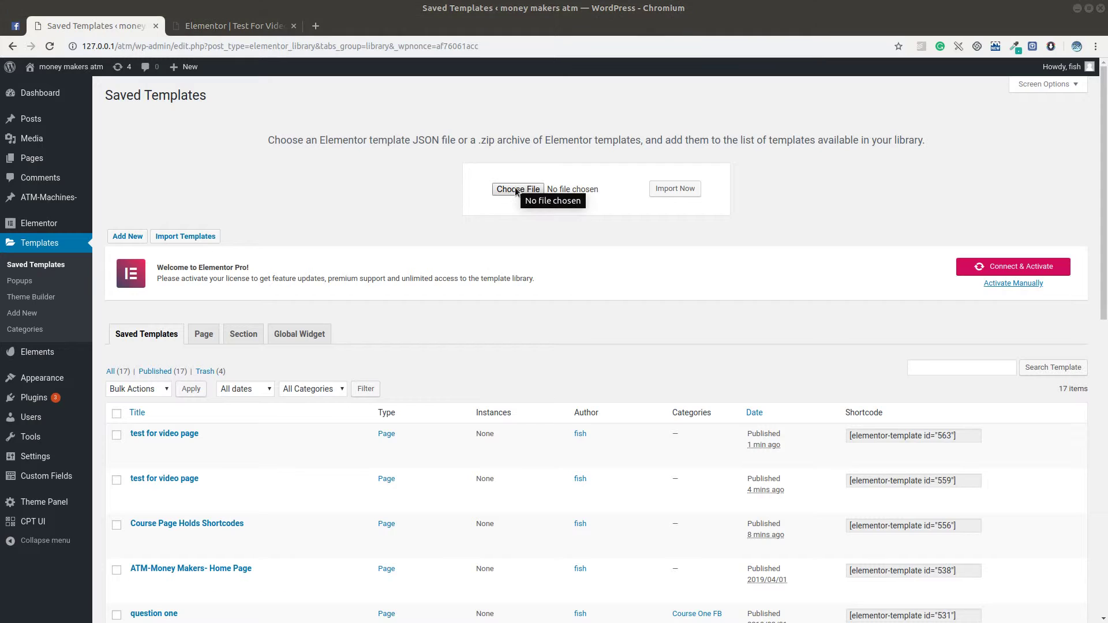
pyautogui.press('Escape')
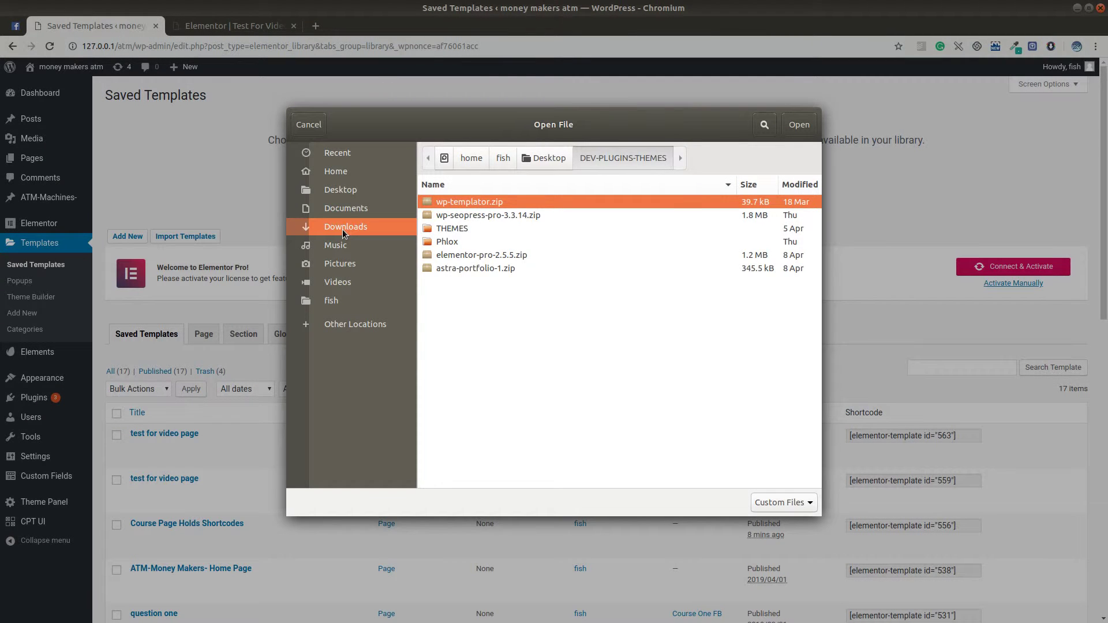
pyautogui.click(343, 227)
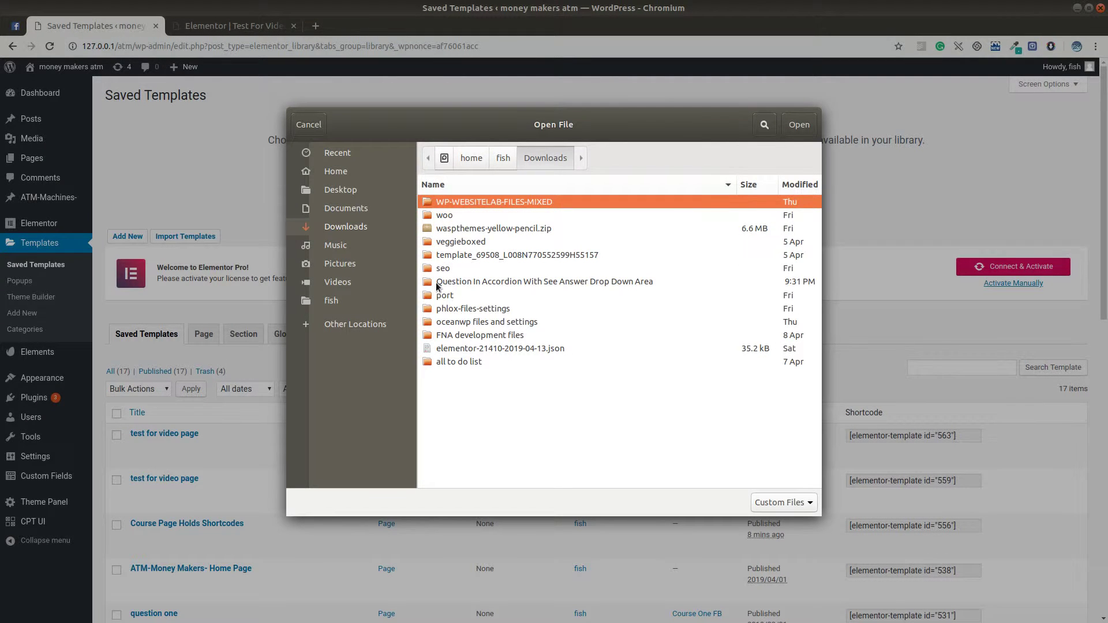
pyautogui.click(426, 282)
pyautogui.doubleClick(426, 281)
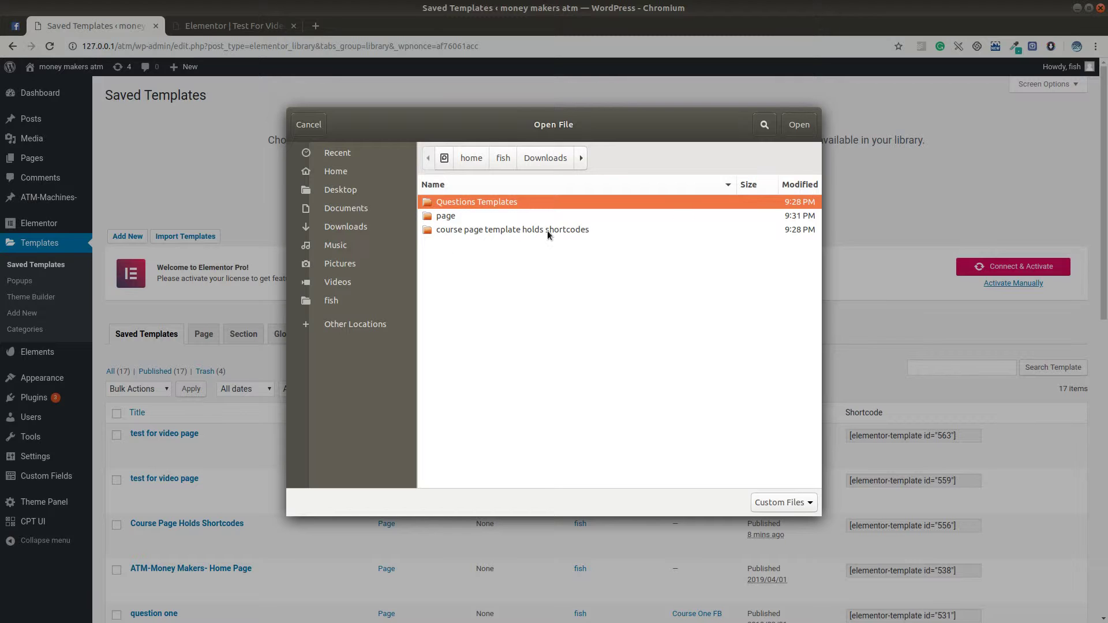
pyautogui.doubleClick(426, 231)
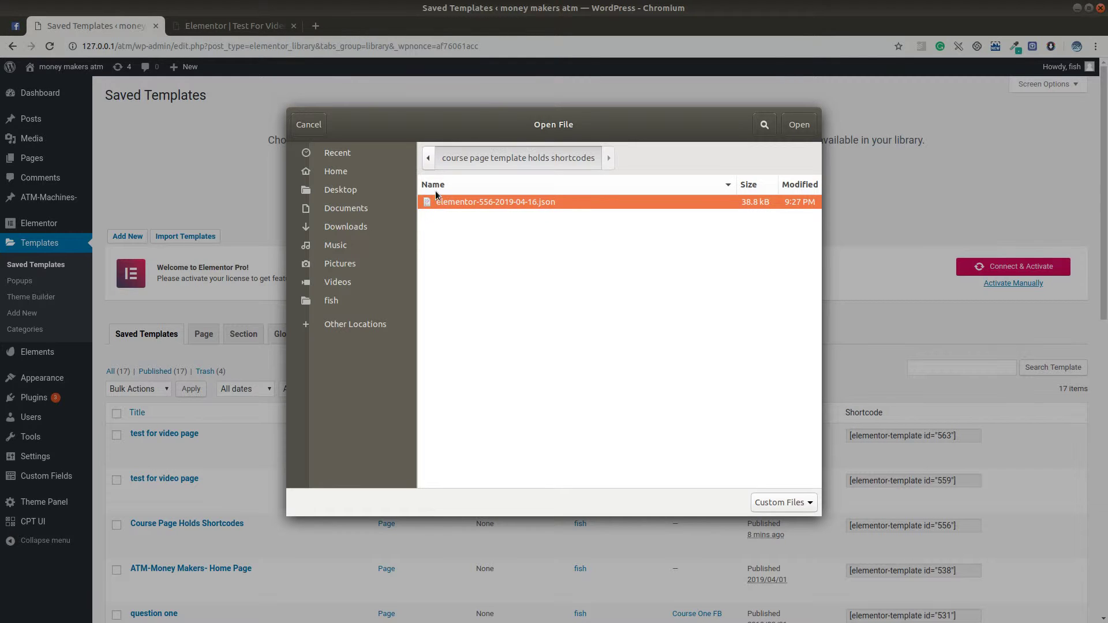
pyautogui.click(798, 125)
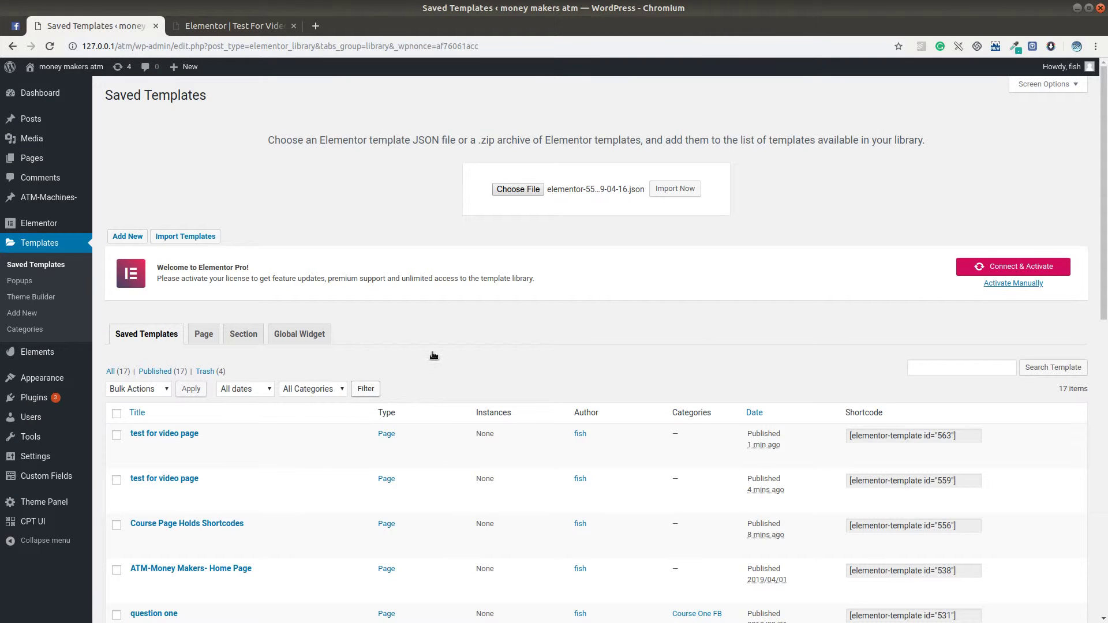
pyautogui.click(682, 193)
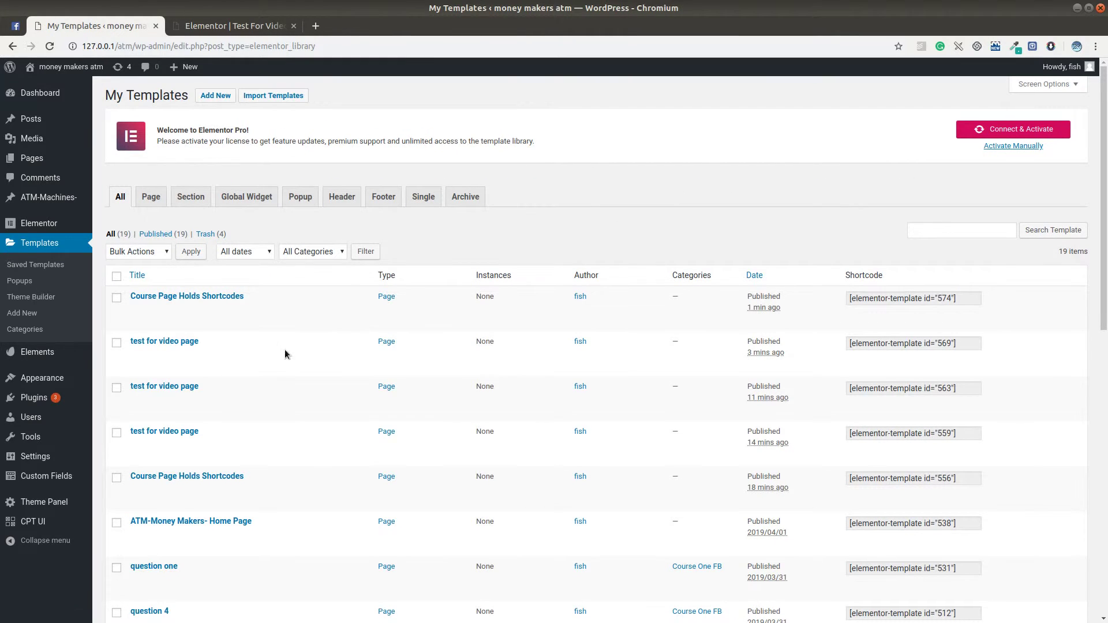
# Step: View the newly imported "Course Page Holds Shortcodes" template in its own browser tab, look over the page, and close it
pyautogui.middleClick(219, 309)
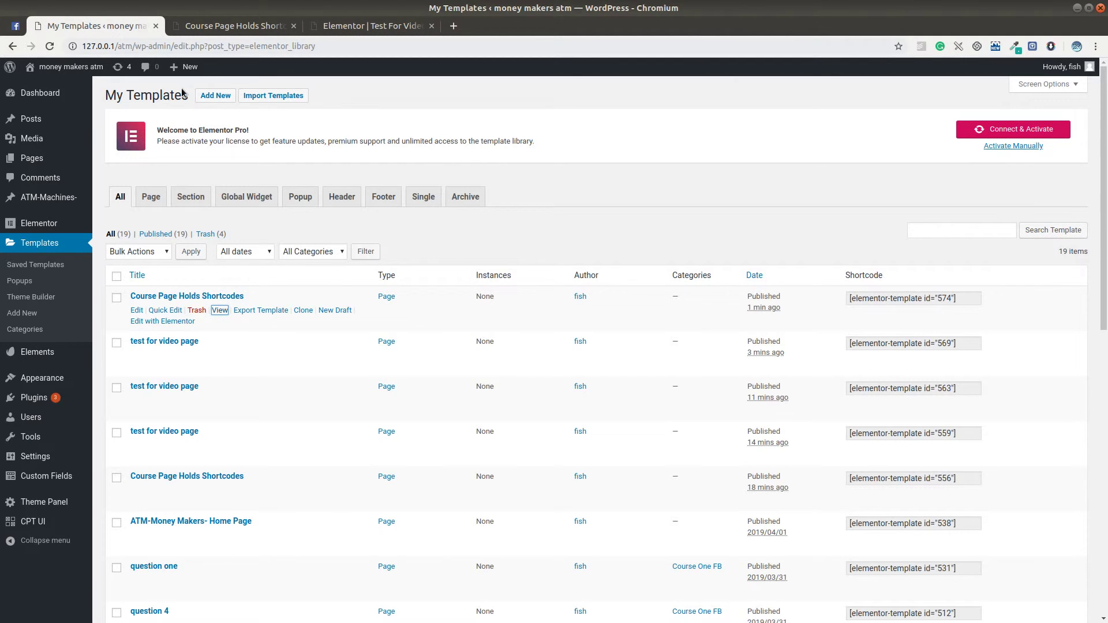
pyautogui.click(248, 26)
pyautogui.scroll(-3, 387, 272)
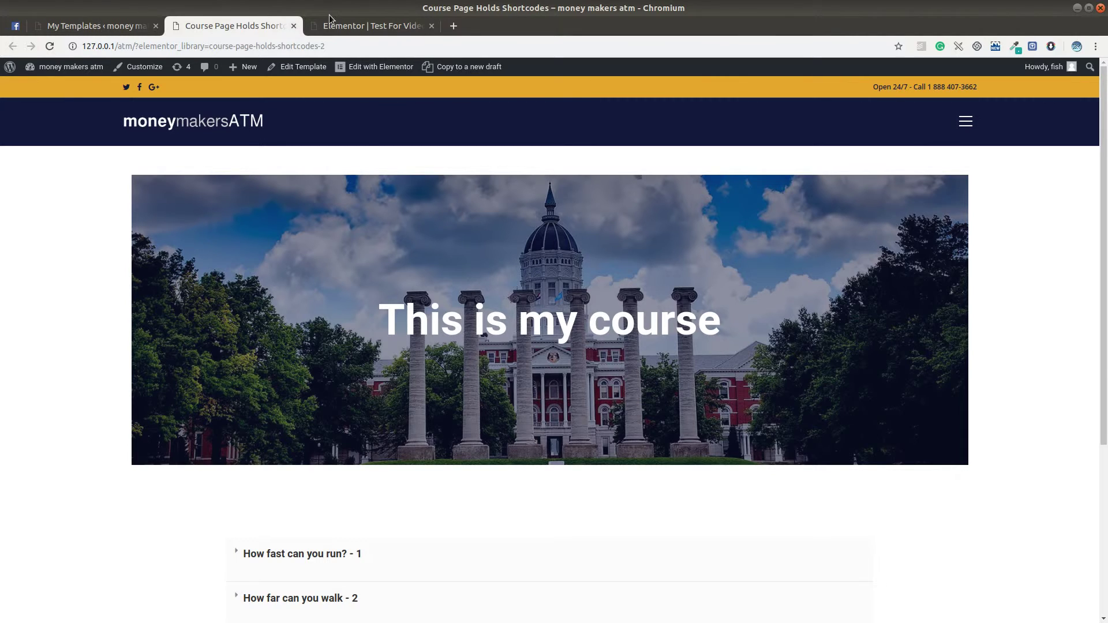
pyautogui.click(294, 27)
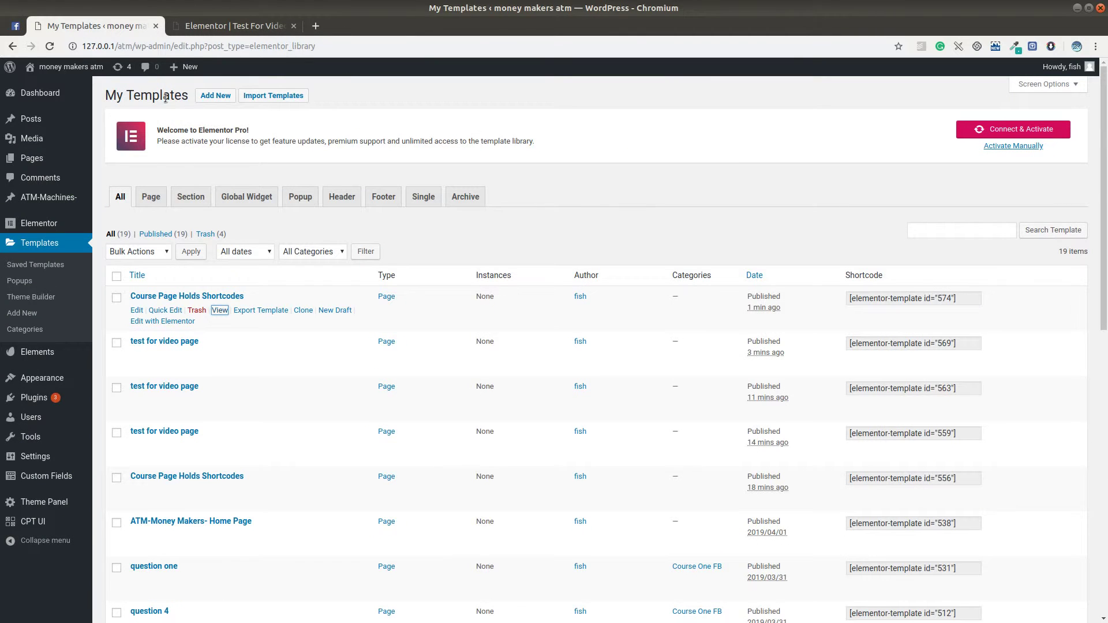
# Step: Check the "Questions Templates" folder from the import file chooser, then import elementor-556-2019-04-16.json from "course page template holds shortcodes" again
pyautogui.click(267, 101)
pyautogui.click(269, 99)
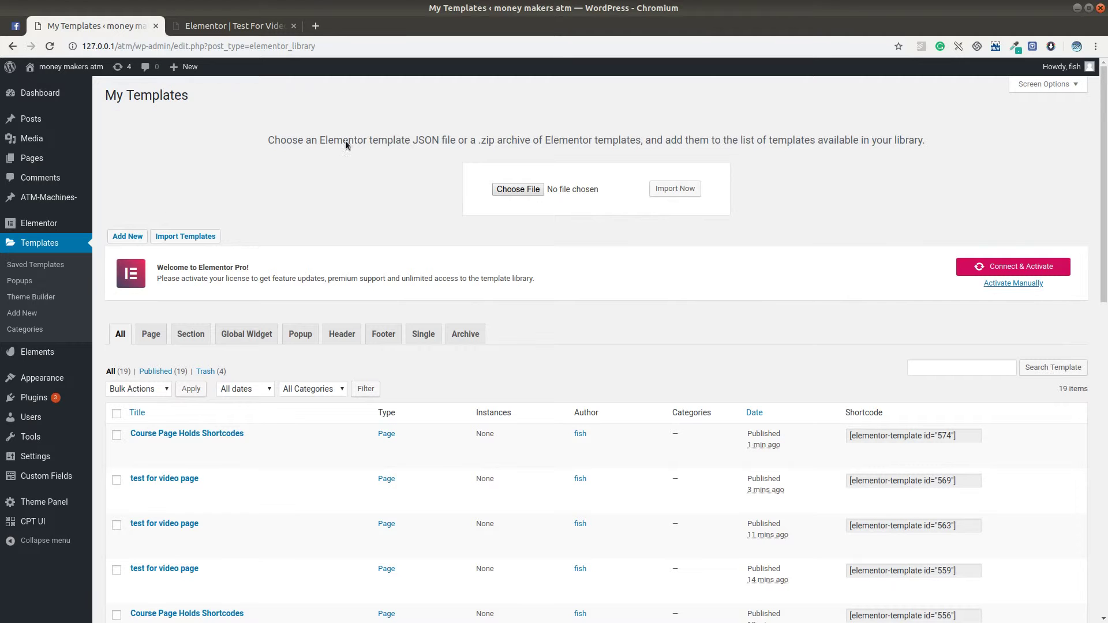
pyautogui.click(518, 189)
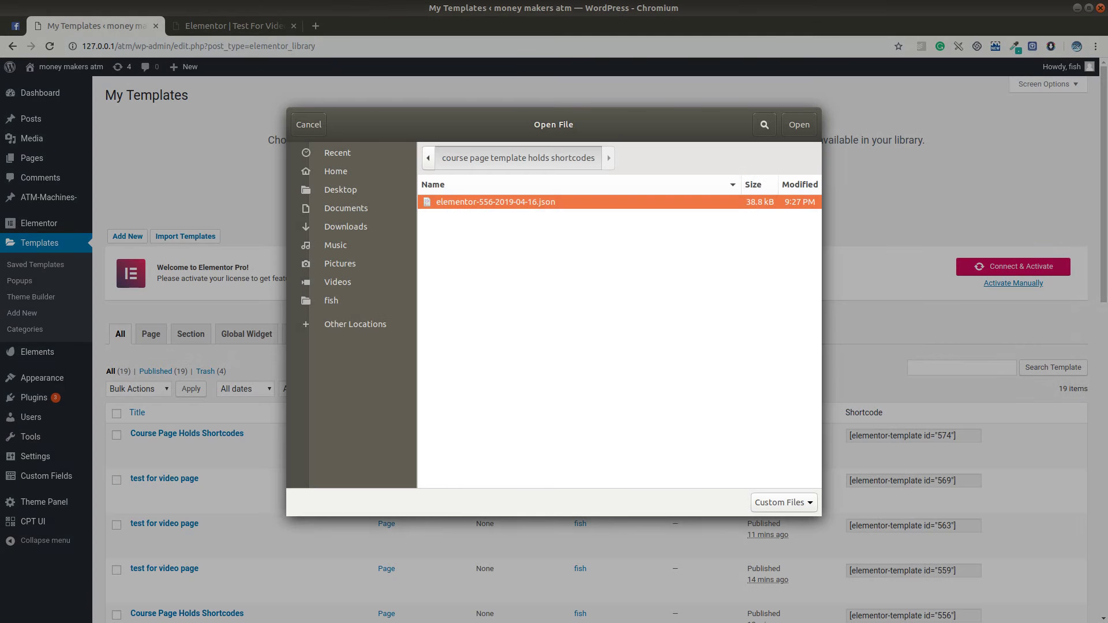
pyautogui.click(428, 158)
pyautogui.click(486, 158)
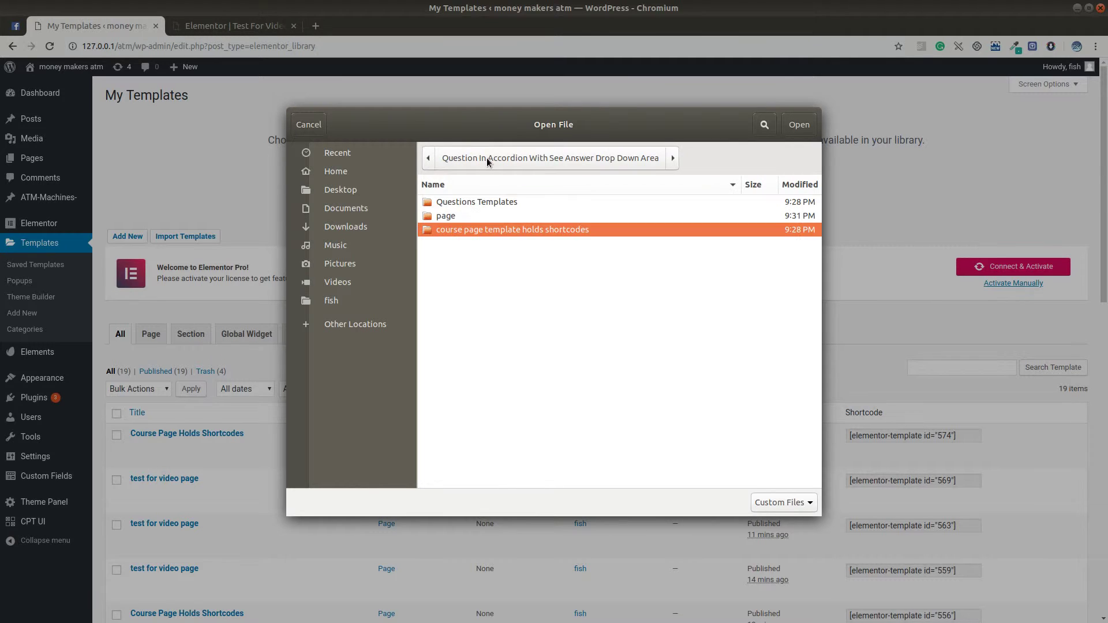
pyautogui.doubleClick(455, 202)
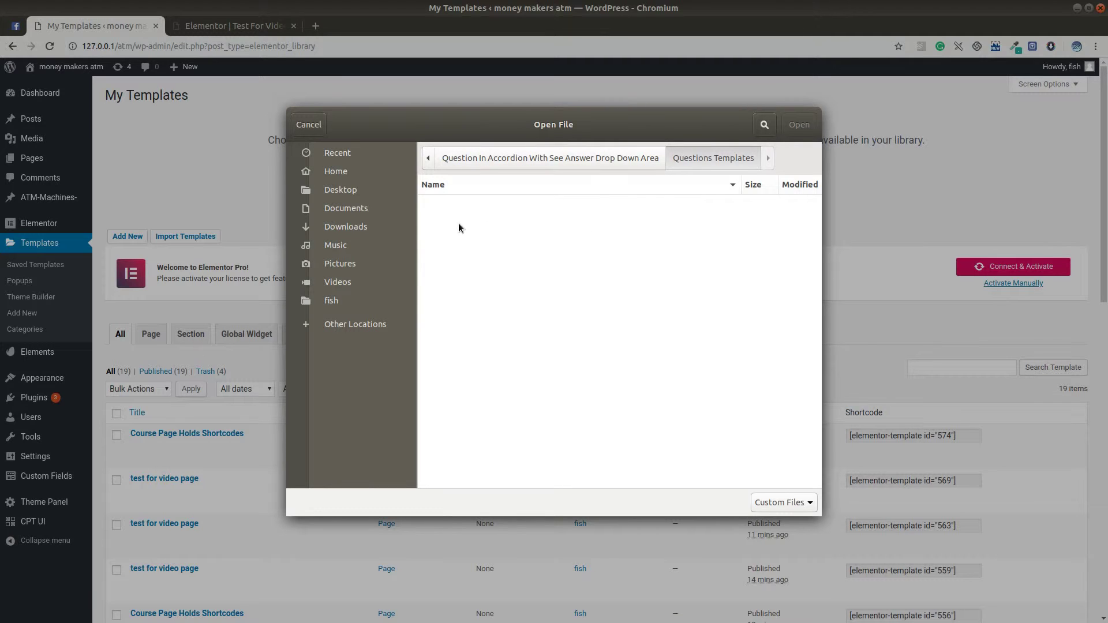
pyautogui.click(479, 161)
pyautogui.click(480, 158)
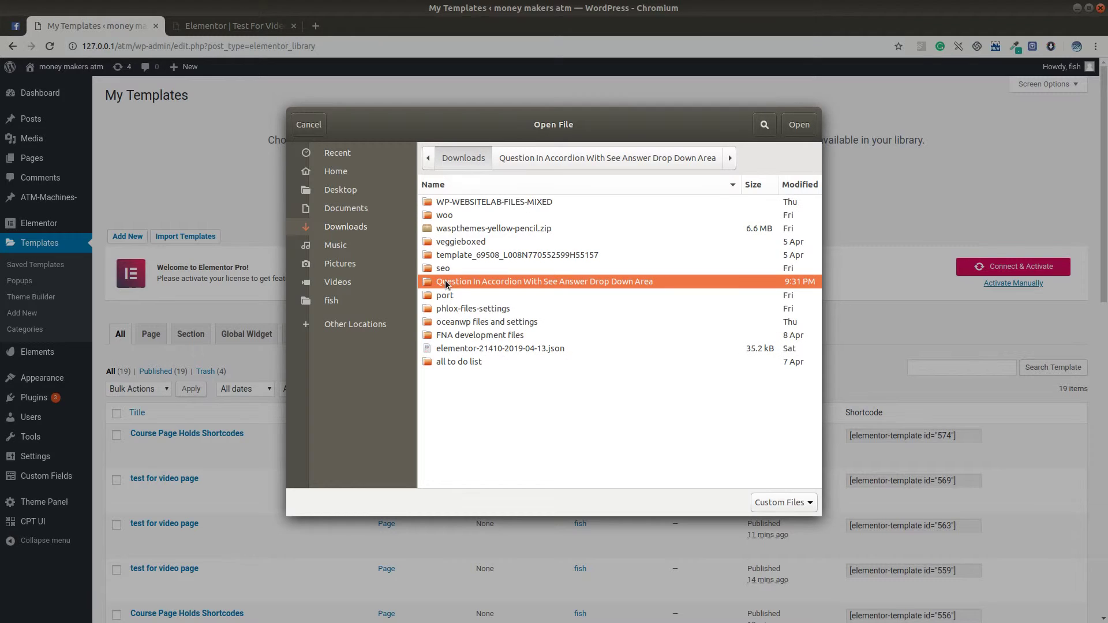
pyautogui.doubleClick(444, 282)
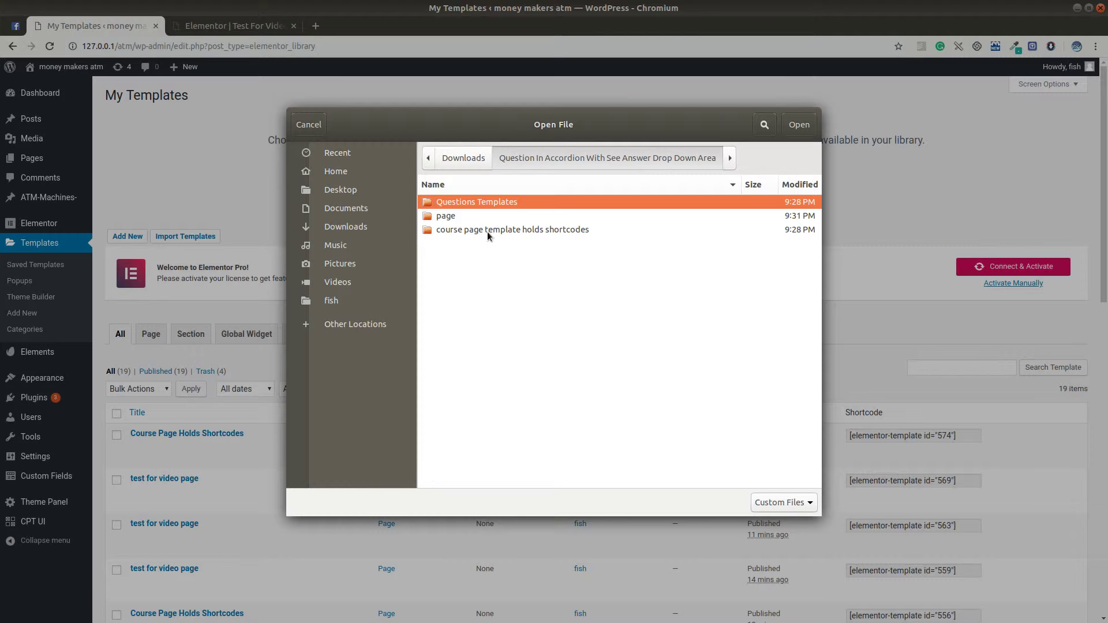
pyautogui.doubleClick(525, 230)
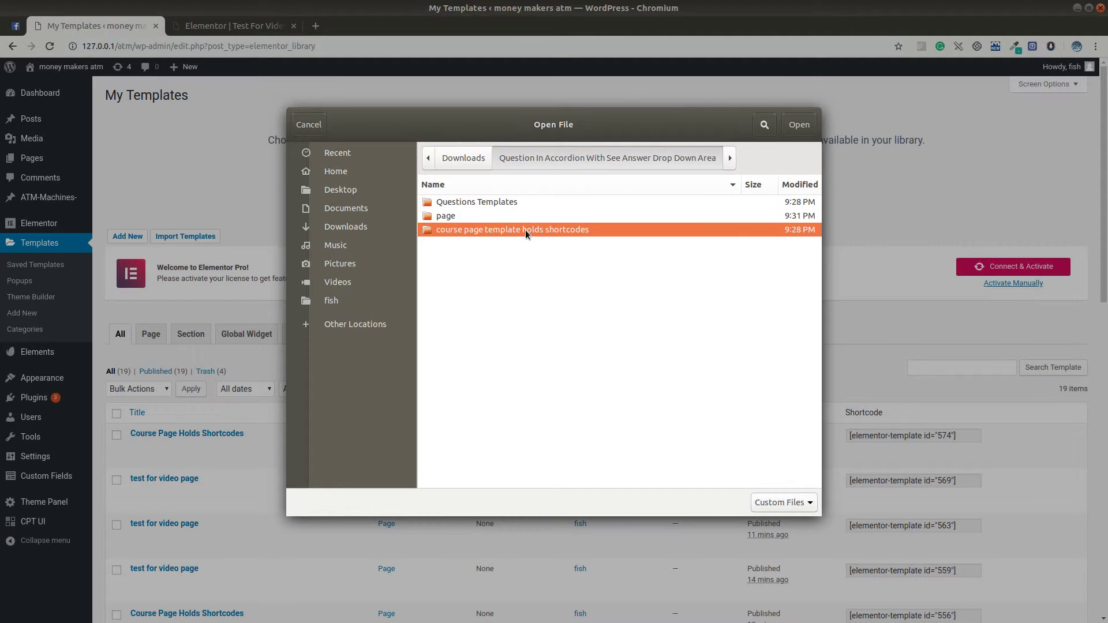
pyautogui.click(800, 126)
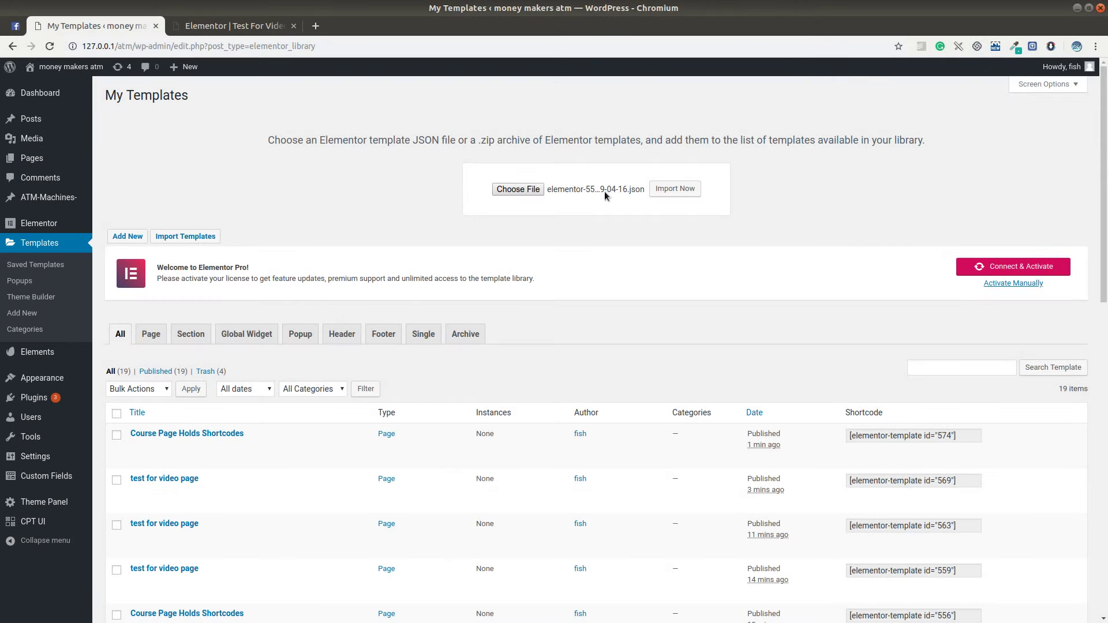
pyautogui.click(678, 190)
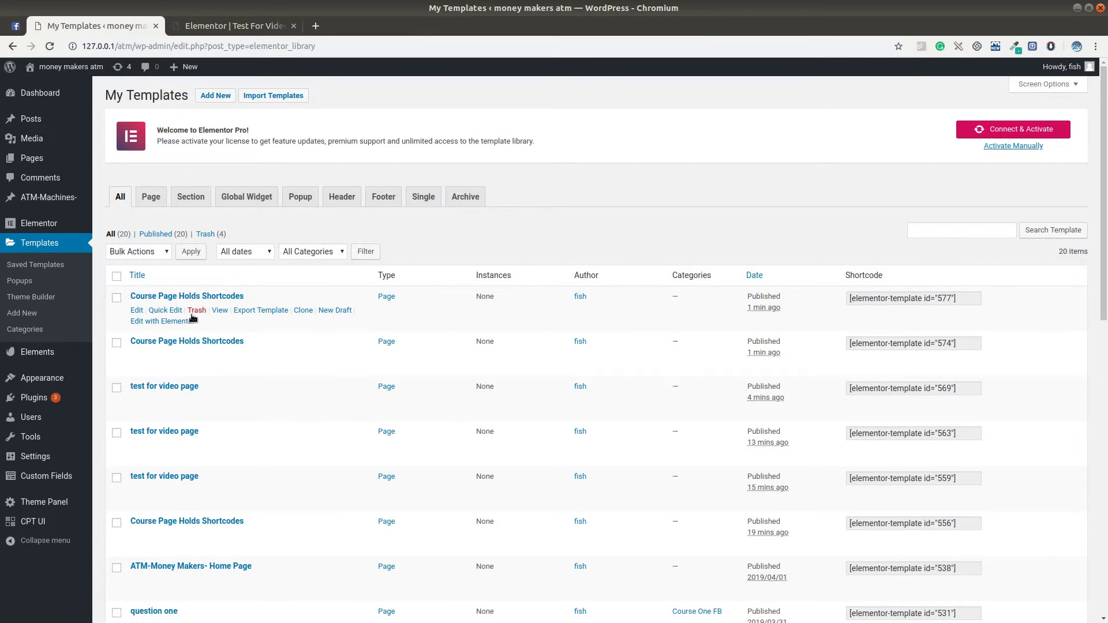
# Step: Find the "question 1" template in the library and copy its shortcode, [elementor-template id="496"]
pyautogui.scroll(-2, 184, 339)
pyautogui.scroll(-3, 184, 339)
pyautogui.scroll(-1, 185, 345)
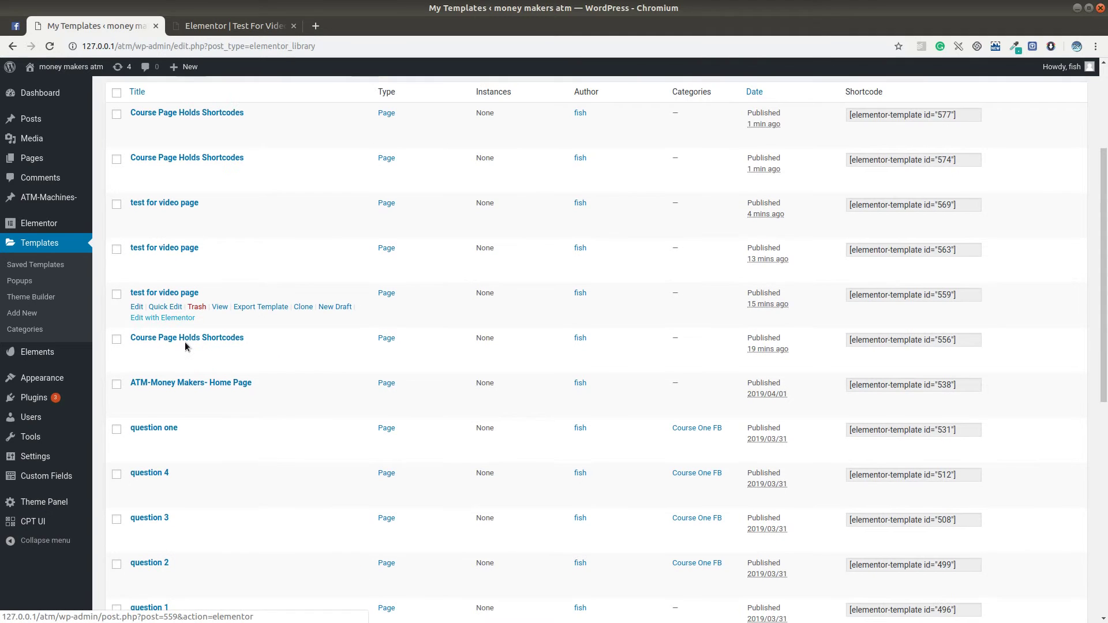
pyautogui.scroll(-3, 185, 345)
pyautogui.scroll(-2, 185, 346)
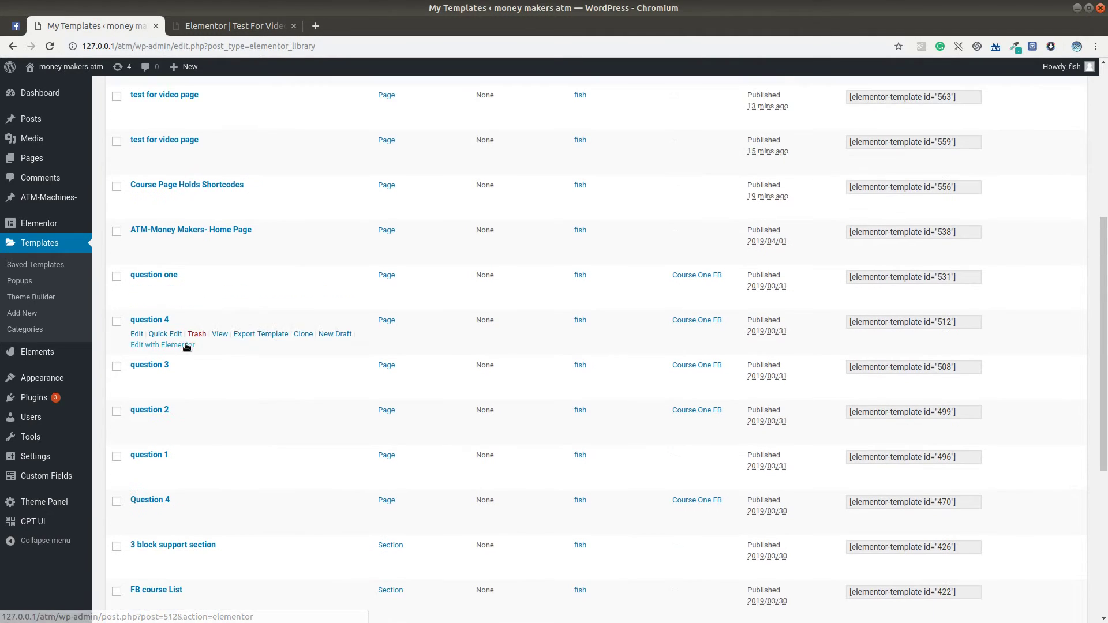
pyautogui.scroll(-5, 187, 352)
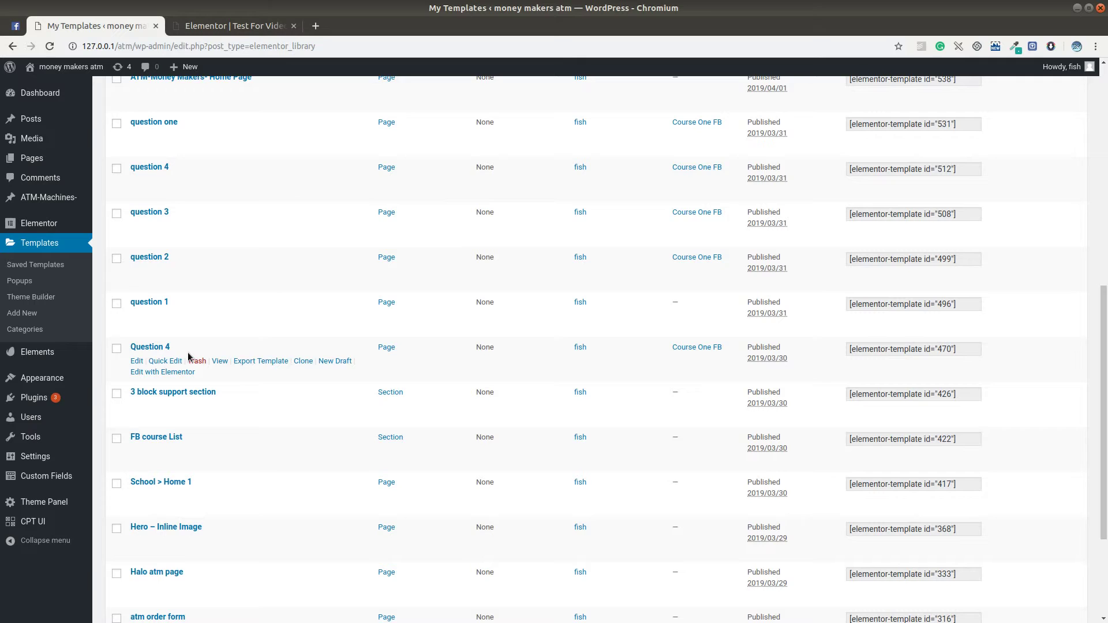
pyautogui.scroll(2, 191, 346)
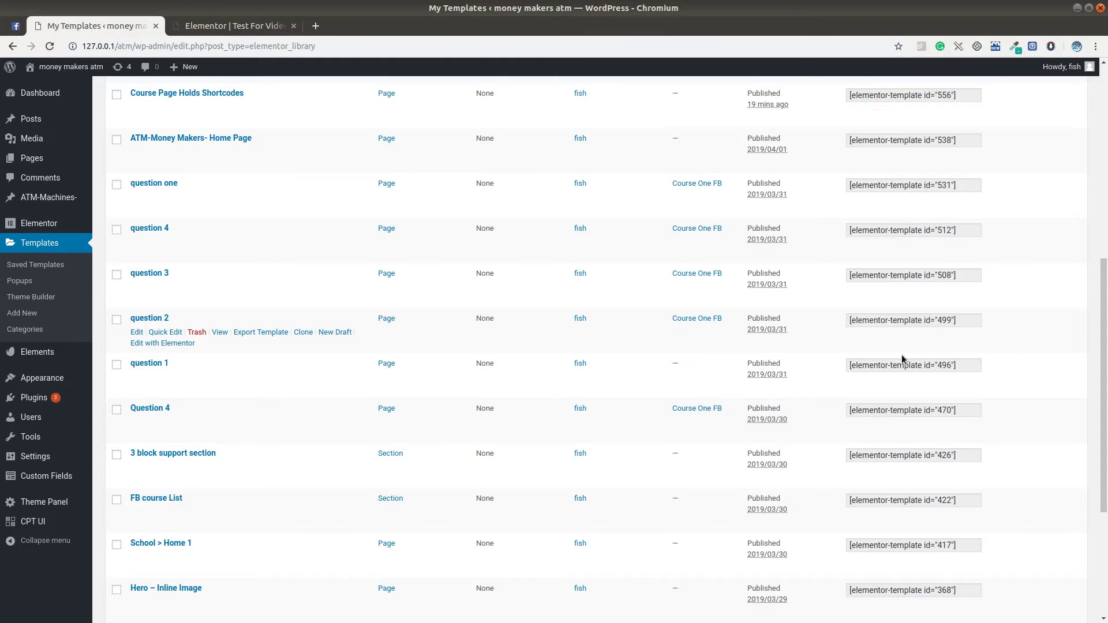
pyautogui.click(871, 367)
pyautogui.rightClick(873, 366)
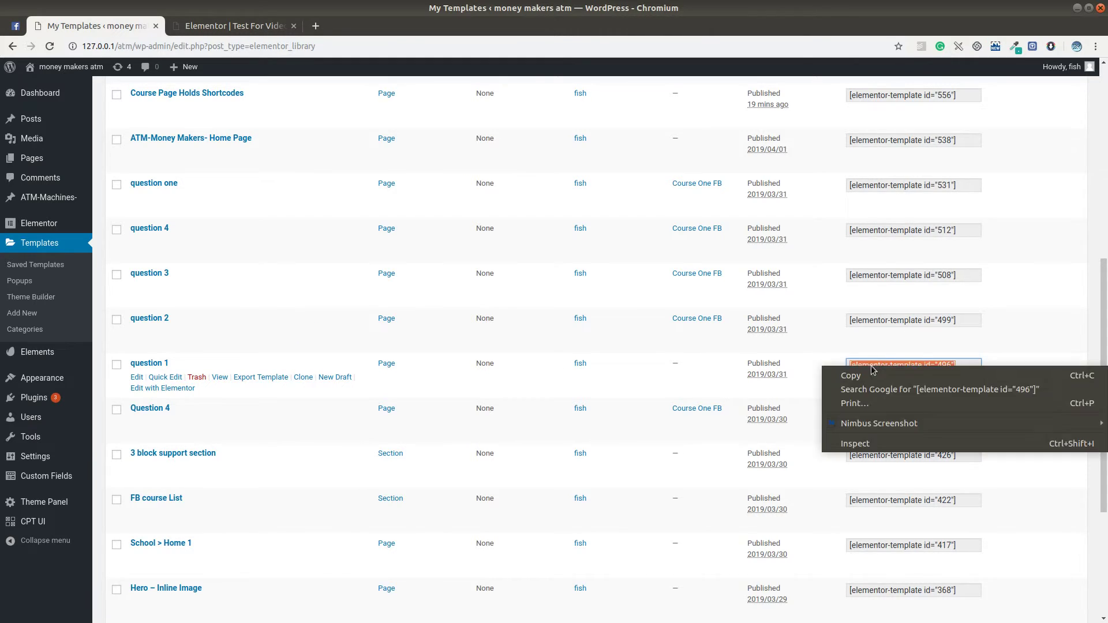
pyautogui.click(874, 382)
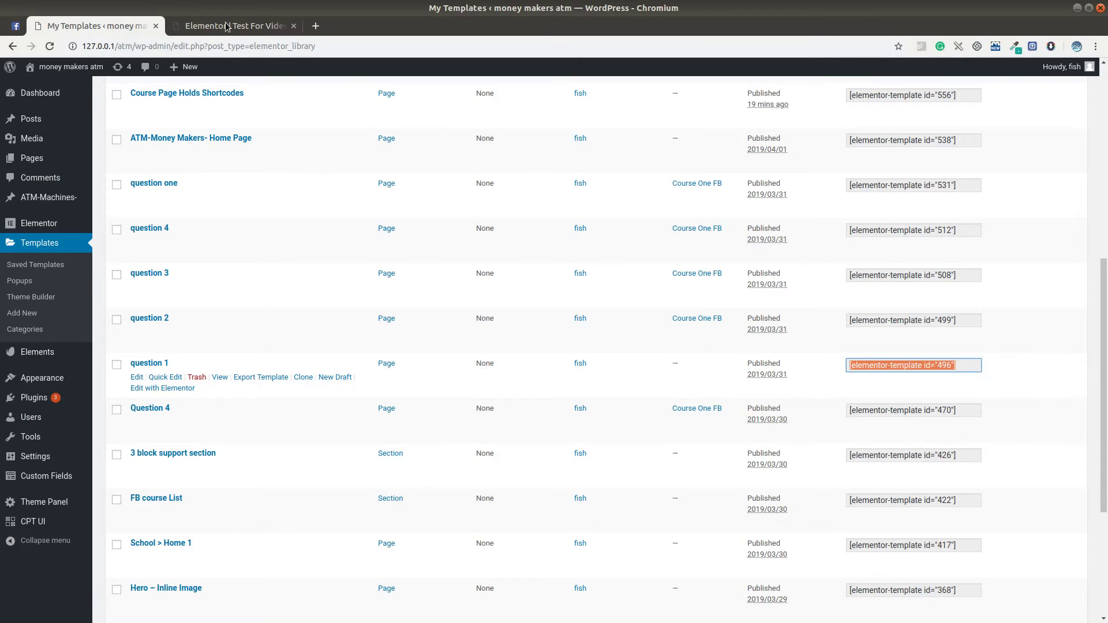
# Step: In the Test For Video toggle, enter [elementor-template id="512"] in "Can You surf?" and [elementor-template id="508"] in "What is your dogs name?", and update the page
pyautogui.click(228, 27)
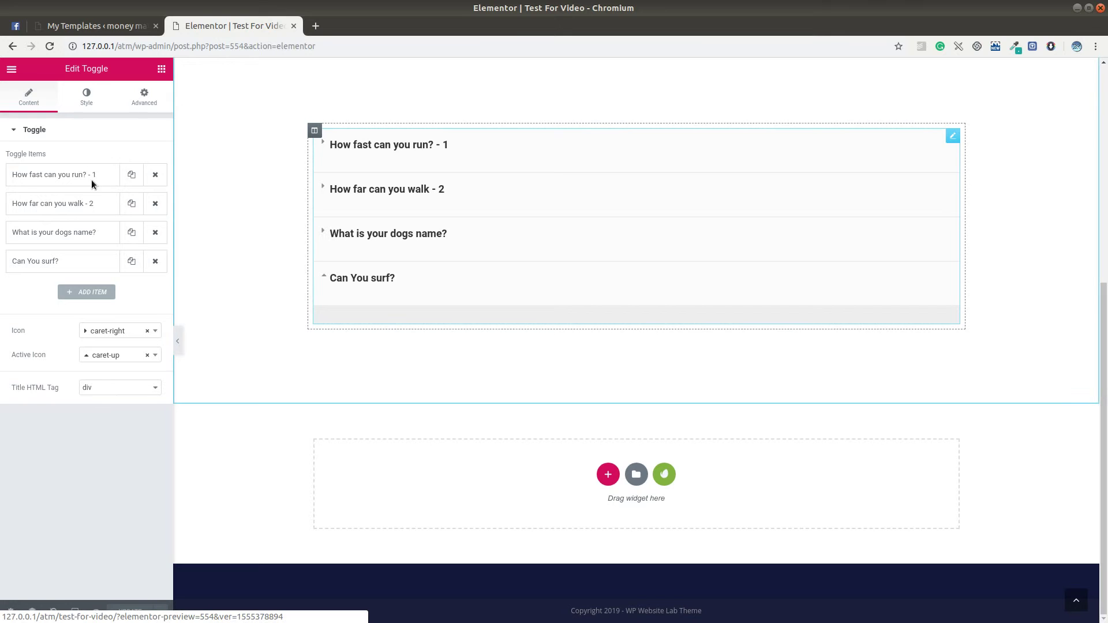
pyautogui.scroll(6, 358, 231)
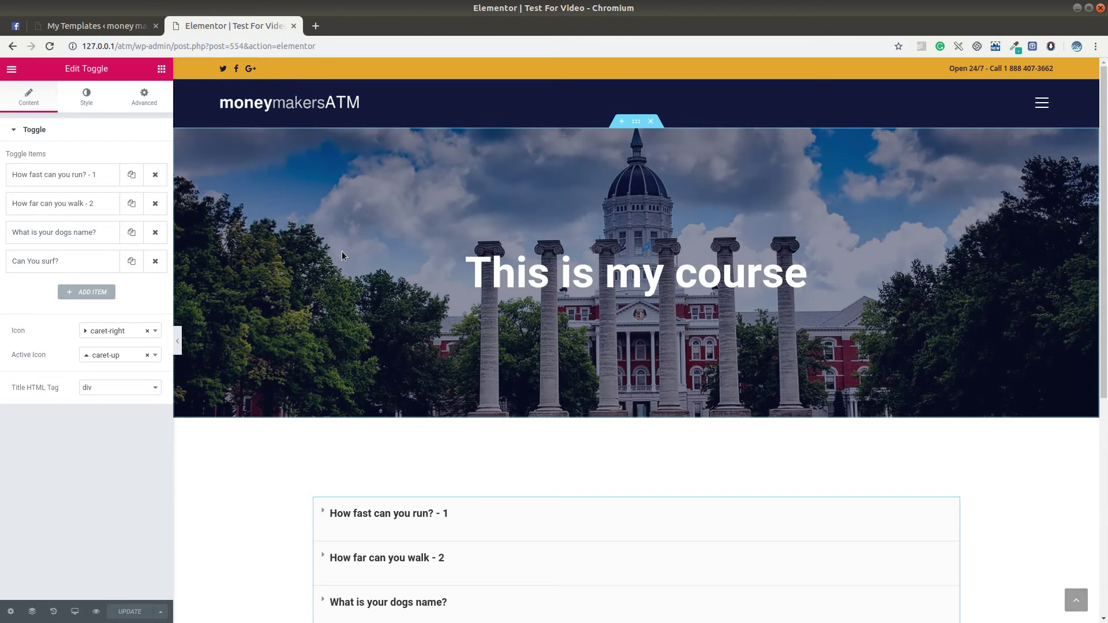
pyautogui.click(69, 175)
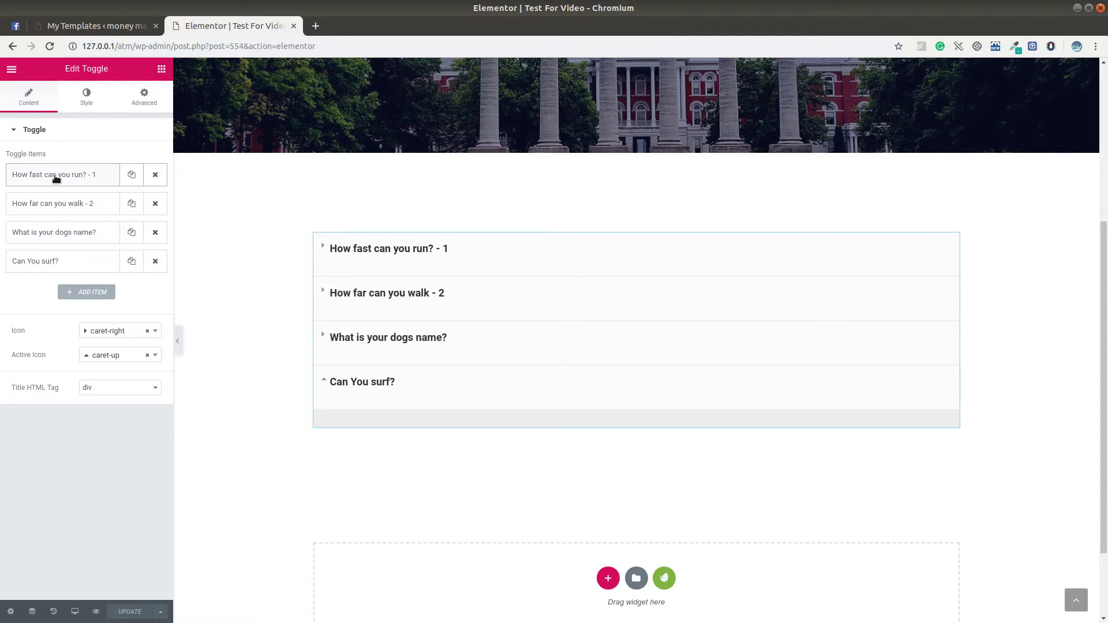
pyautogui.click(56, 176)
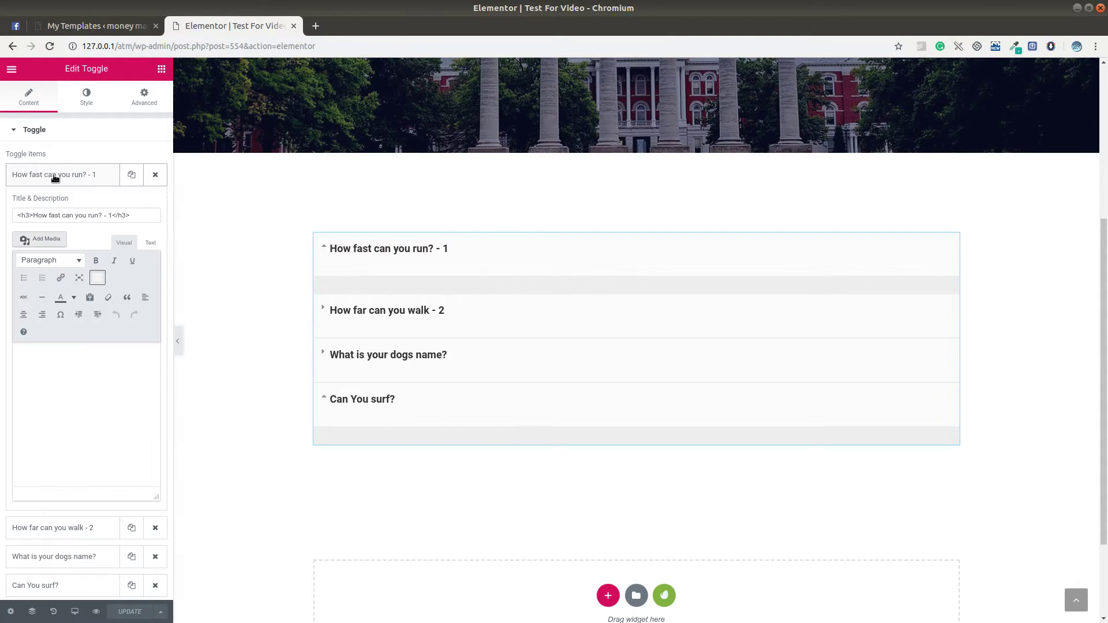
pyautogui.click(44, 362)
pyautogui.write('[elementor-template id="512"]')
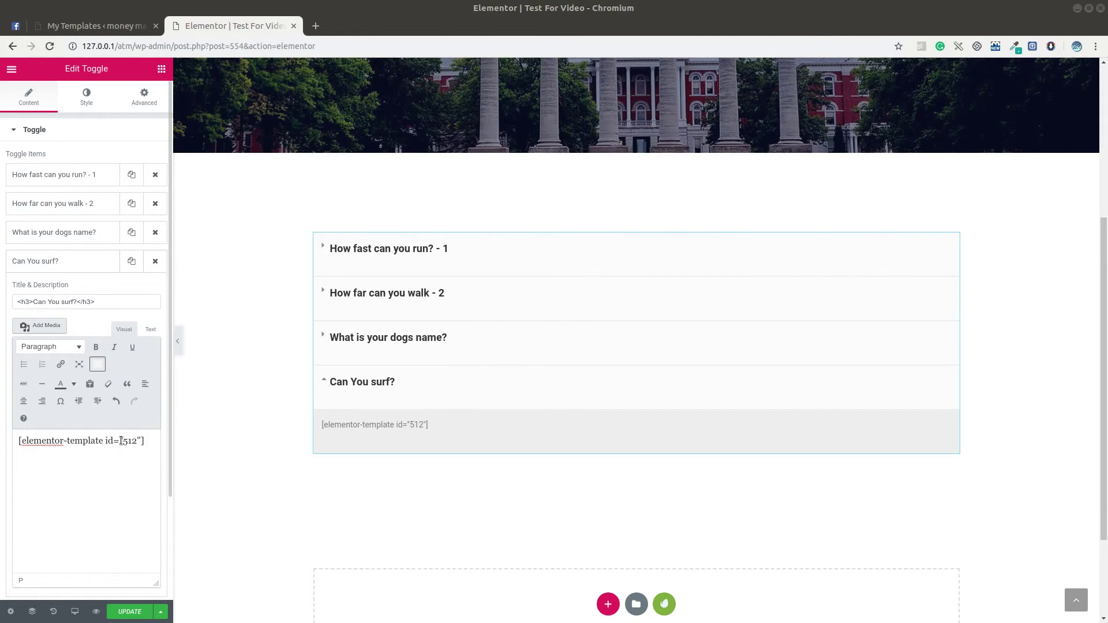
pyautogui.click(55, 233)
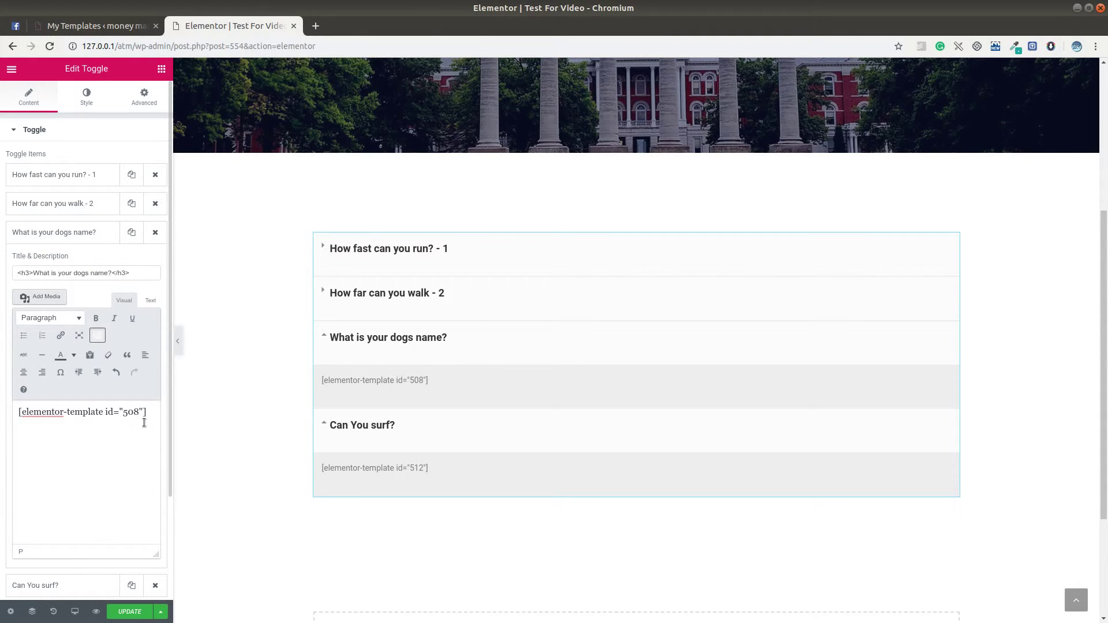
pyautogui.click(134, 612)
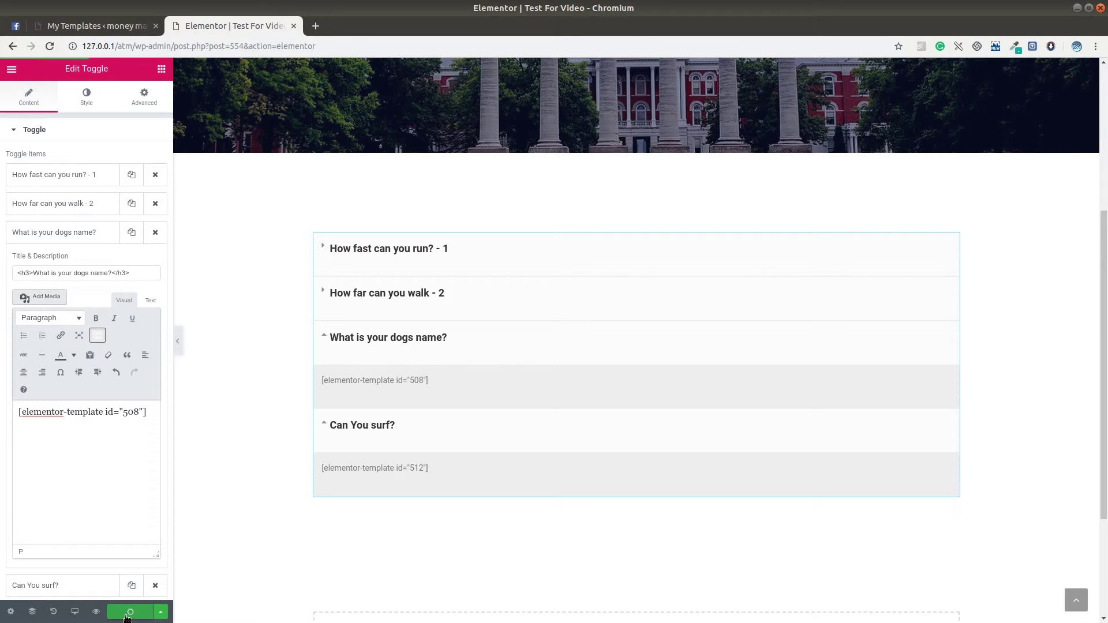
# Step: Preview the Test For Video page and expand "How fast can you run? - 1" and its "Show Me The Answer" section
pyautogui.click(96, 612)
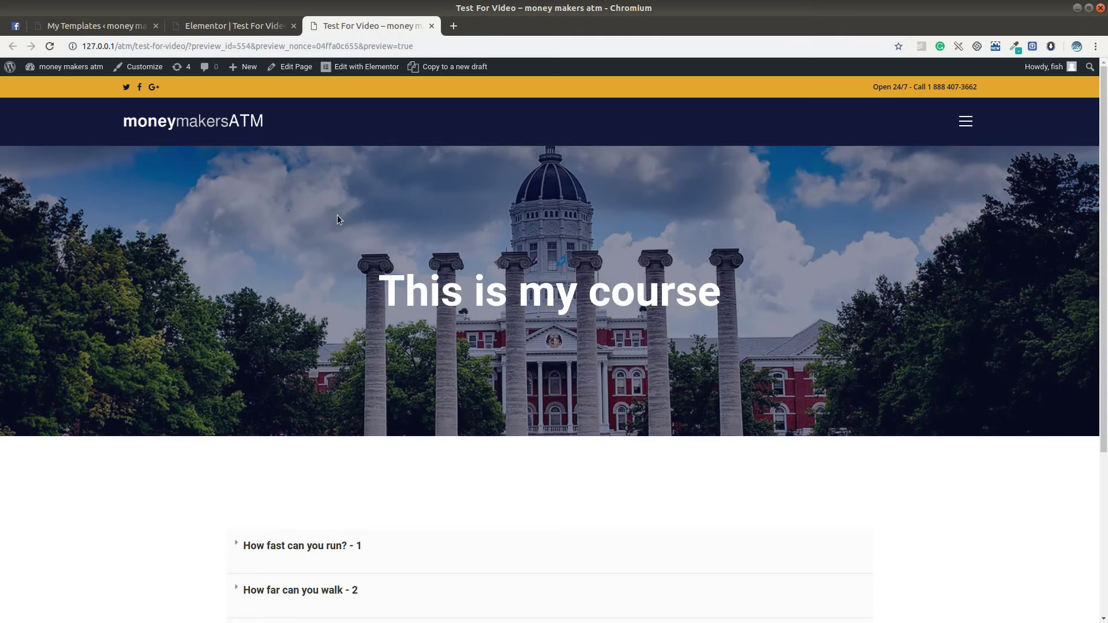
pyautogui.scroll(-3, 286, 438)
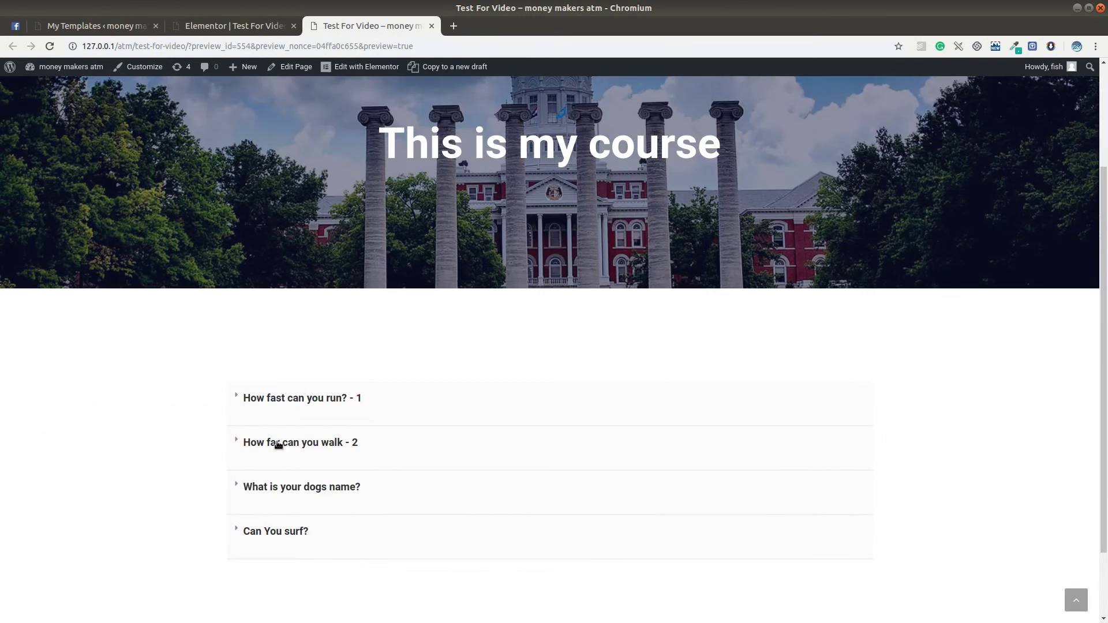
pyautogui.scroll(-1, 346, 311)
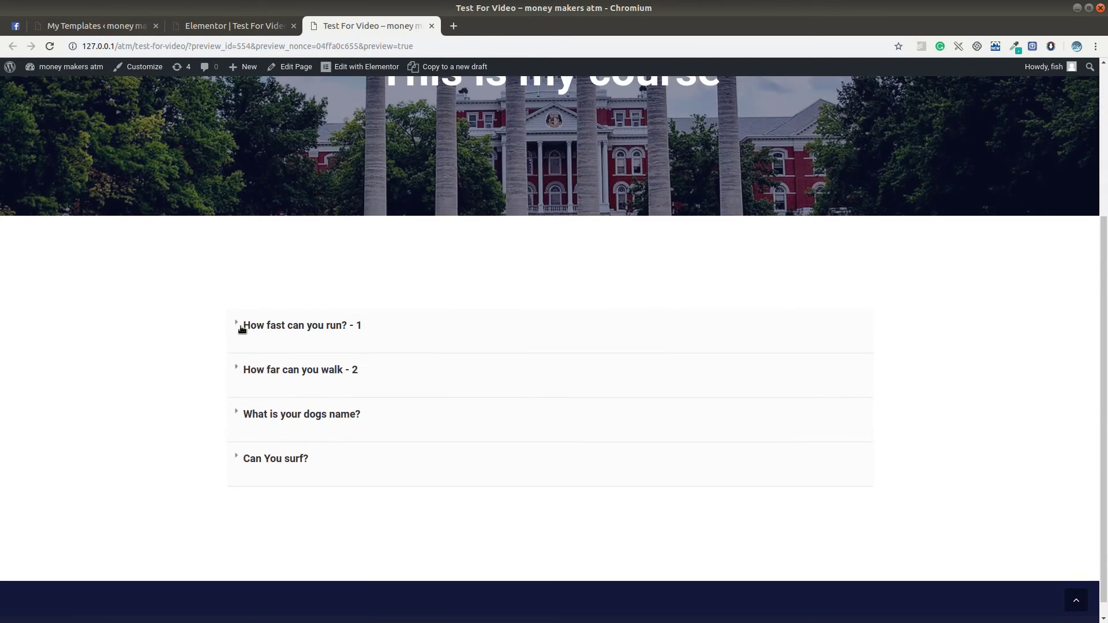
pyautogui.click(240, 326)
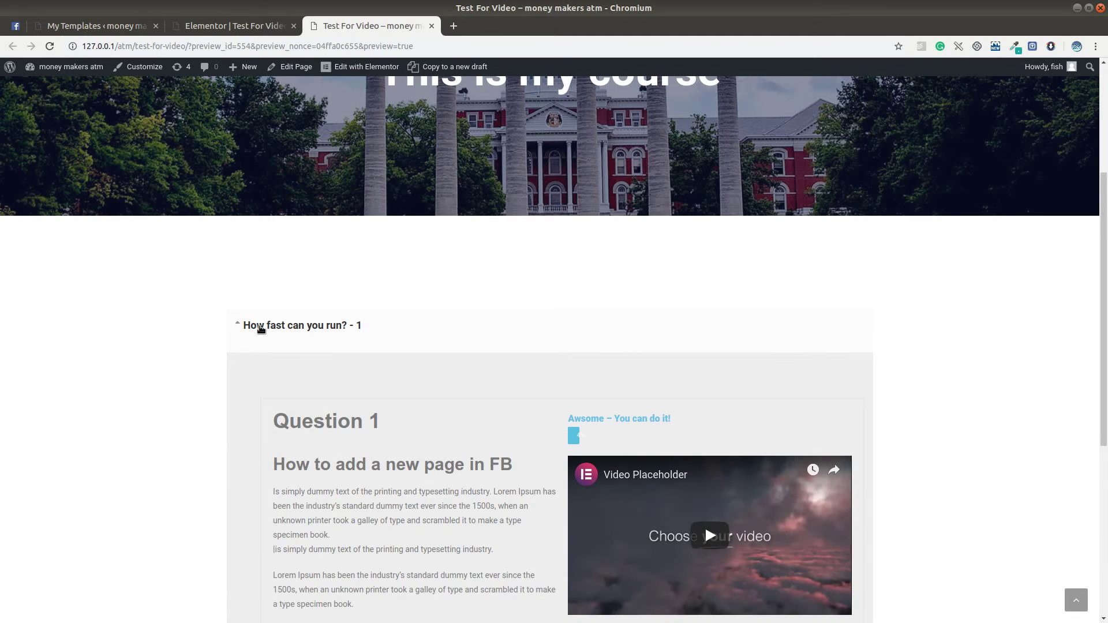
pyautogui.scroll(-5, 480, 288)
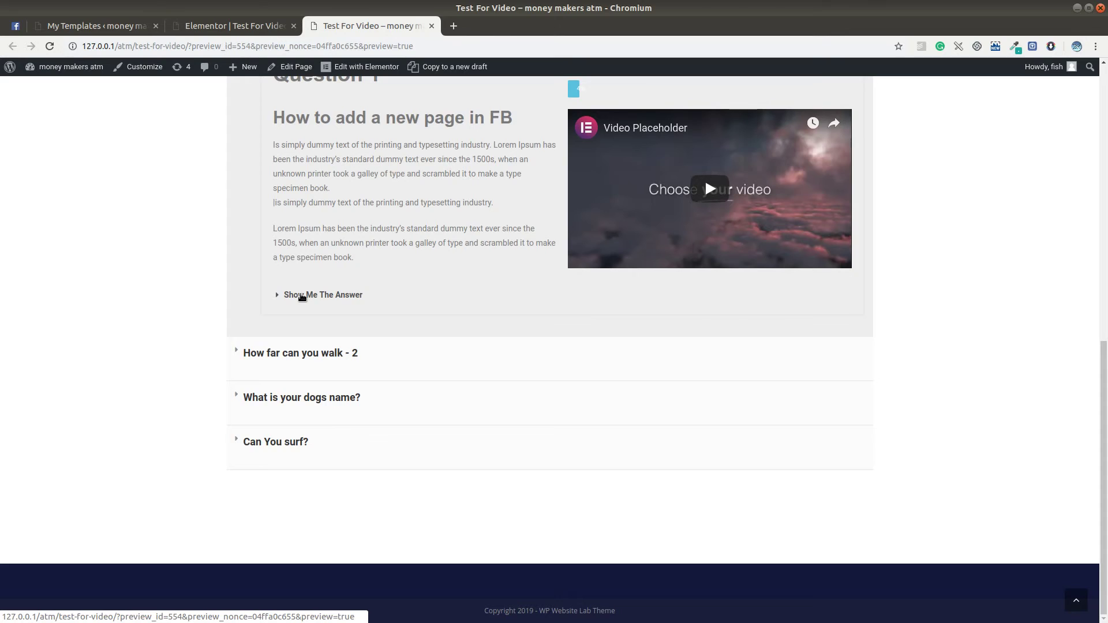
pyautogui.click(301, 296)
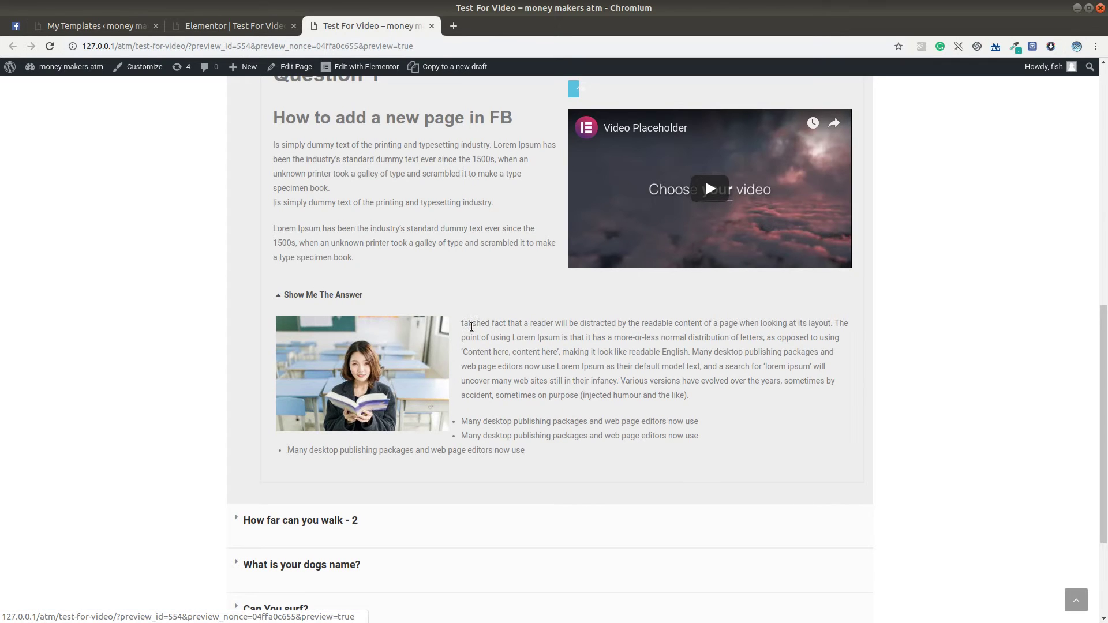
# Step: From the template library, open the "question 1" template for editing with Elementor in a new browser tab
pyautogui.click(231, 28)
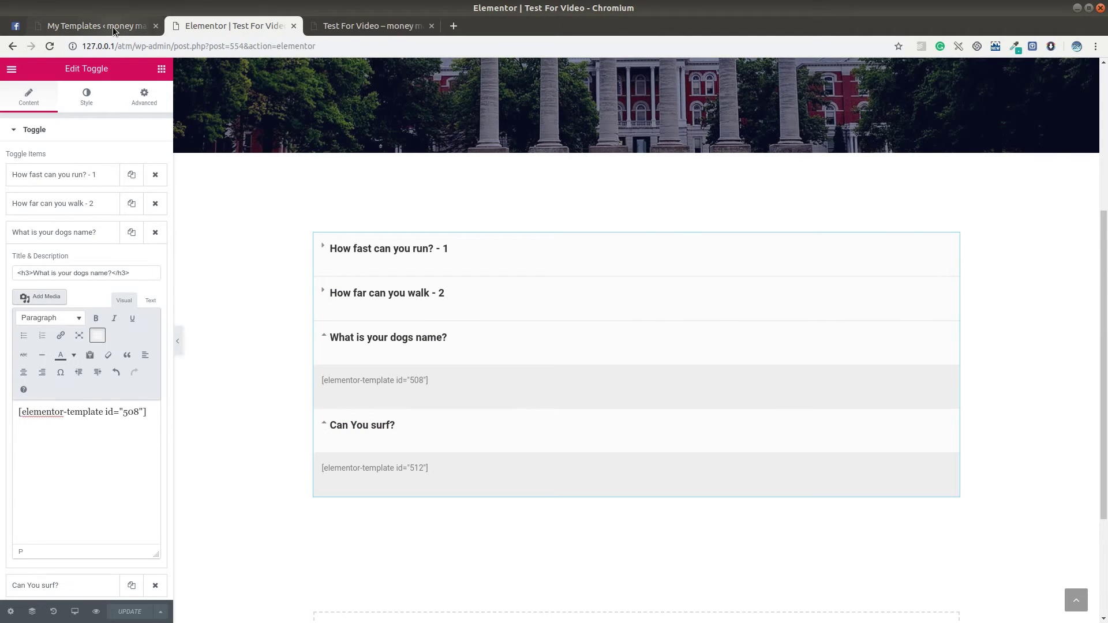
pyautogui.click(114, 29)
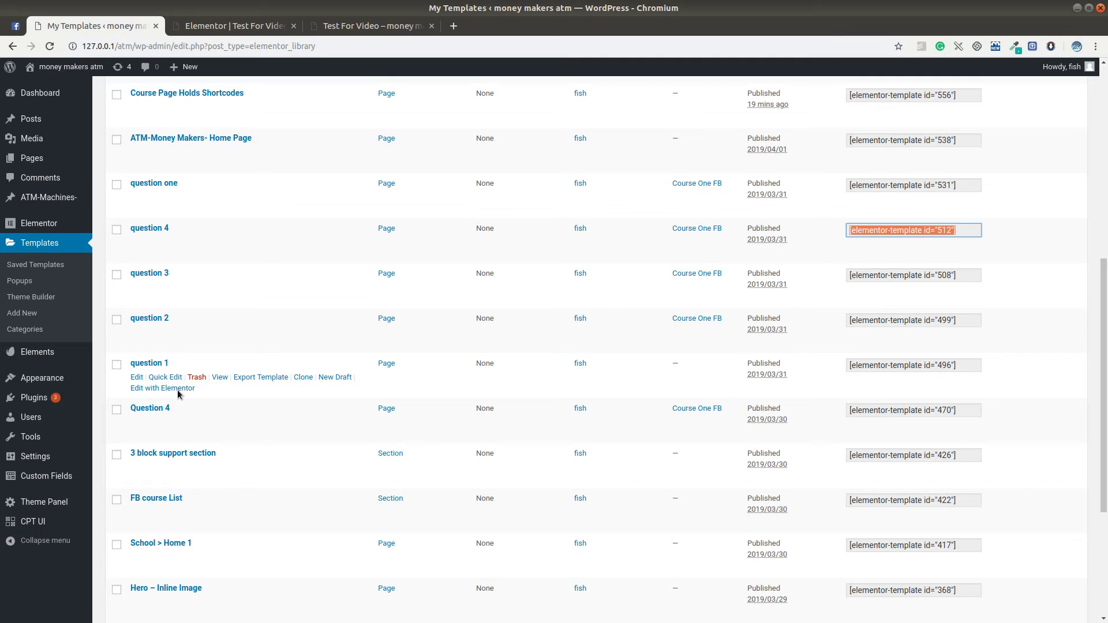
pyautogui.rightClick(182, 392)
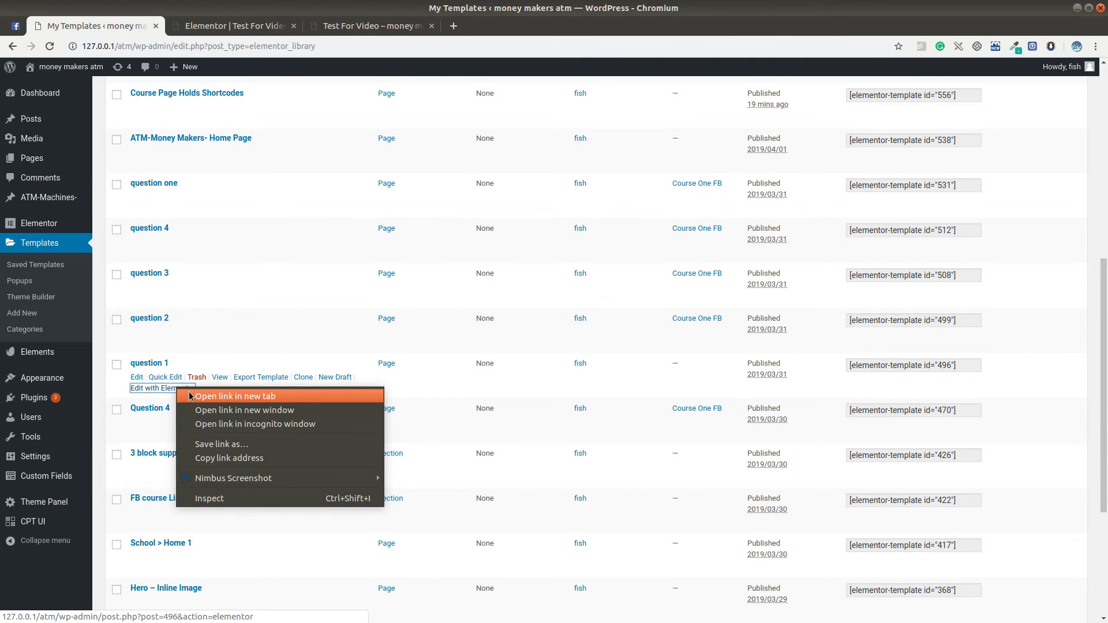
pyautogui.click(235, 396)
pyautogui.hotkey('ctrl', 'Tab')
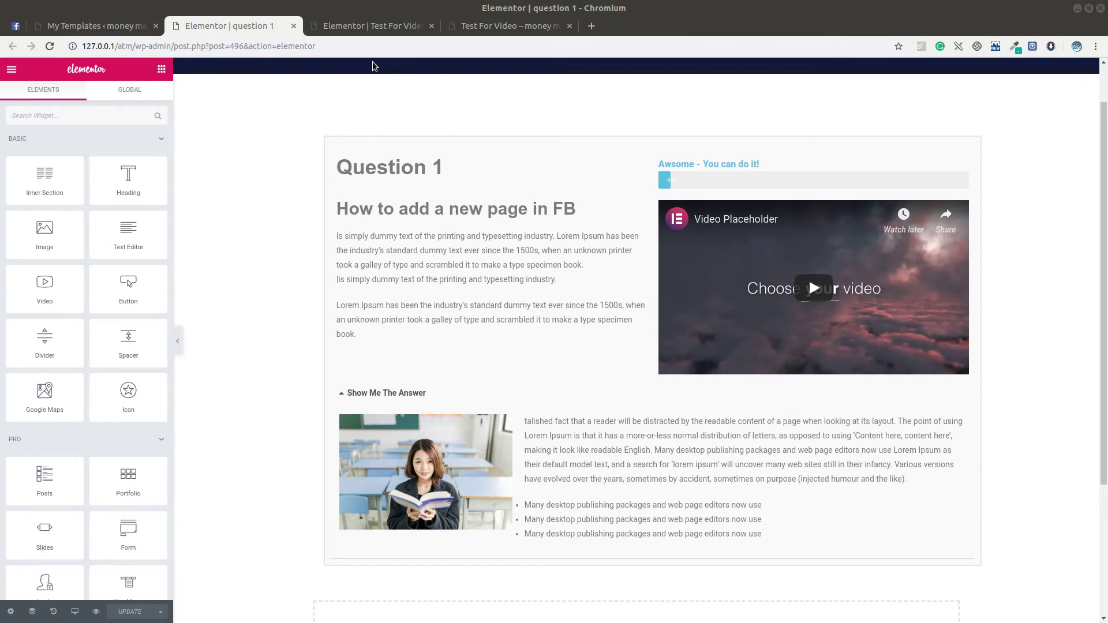
# Step: Inspect the video widget's link setting and the "How to add a new page in FB" heading's title setting
pyautogui.hotkey('ctrl', 'l')
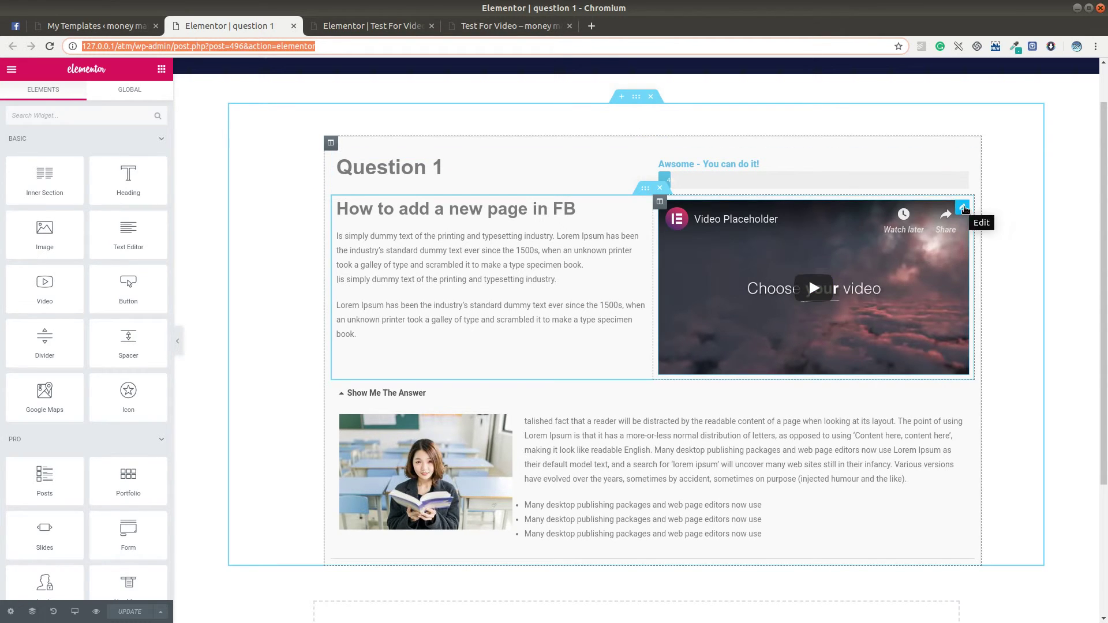
pyautogui.rightClick(964, 212)
pyautogui.click(988, 218)
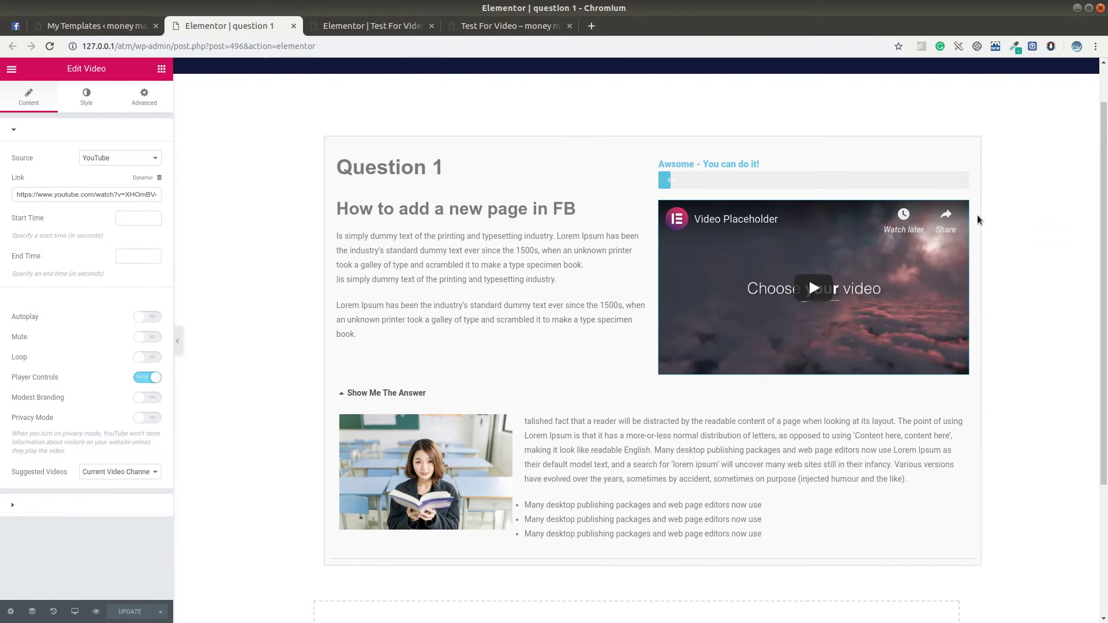
pyautogui.click(109, 191)
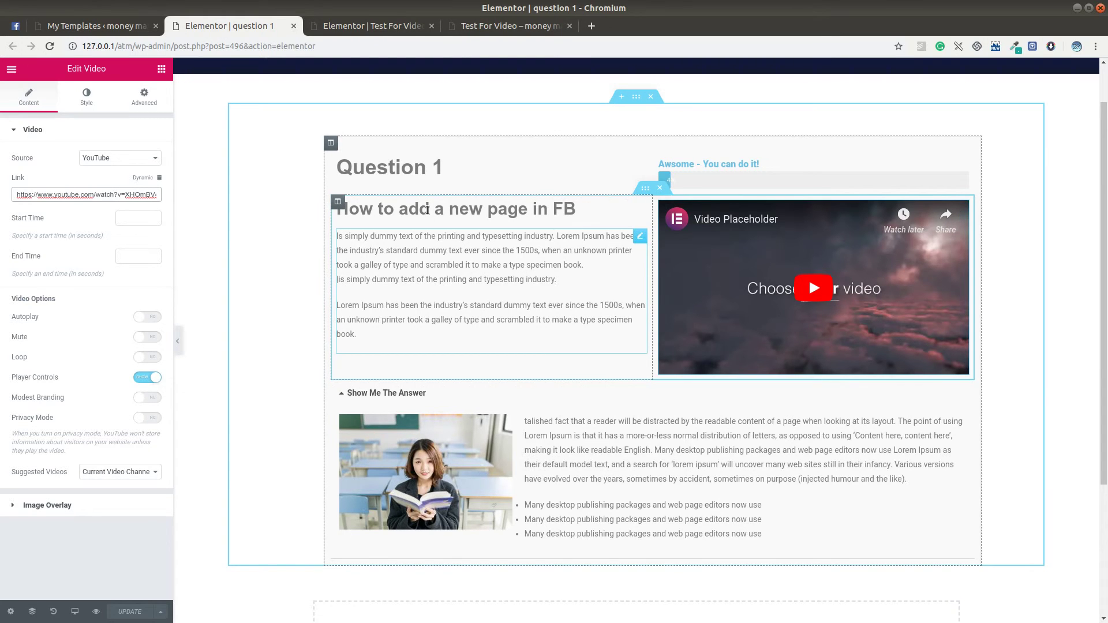
pyautogui.click(427, 210)
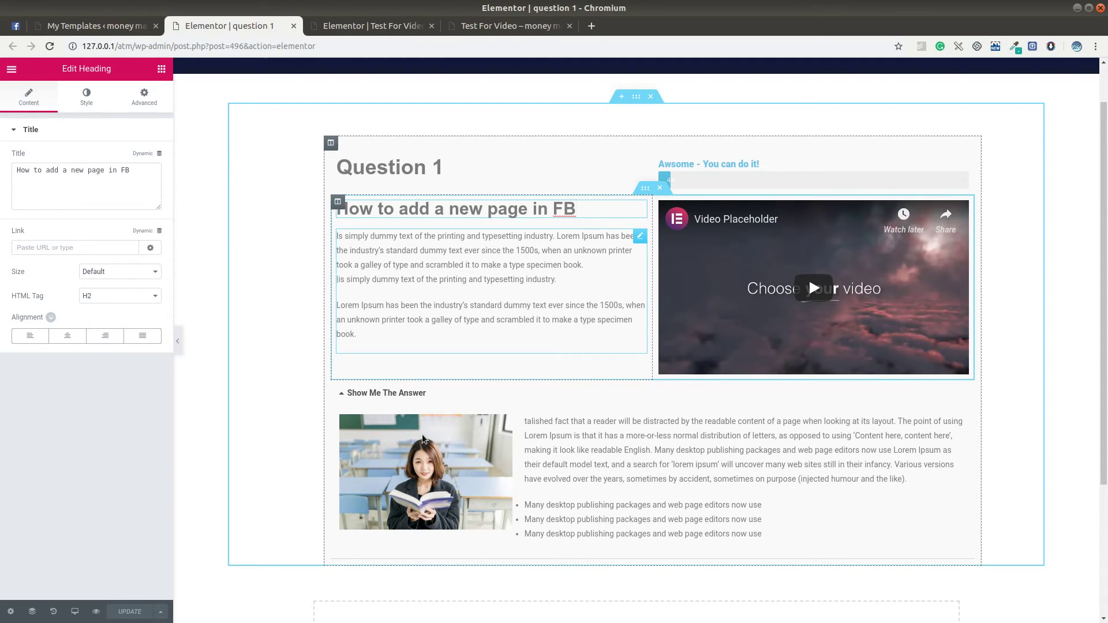
# Step: Open the "Show Me The Answer" toggle for editing and review its content, style and advanced settings
pyautogui.scroll(-3, 436, 392)
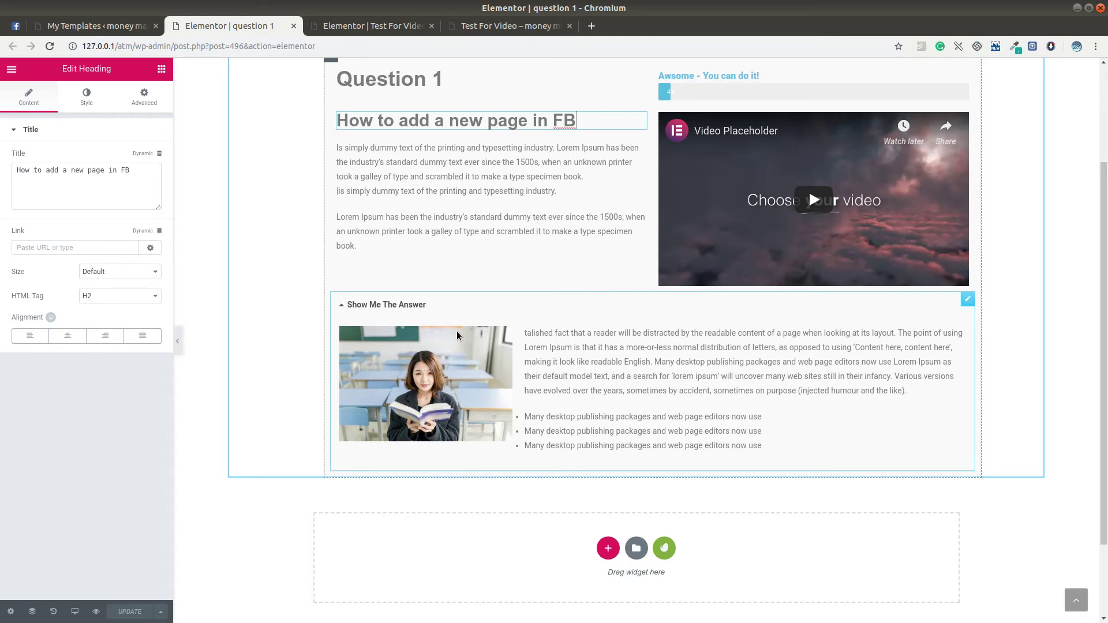
pyautogui.rightClick(405, 307)
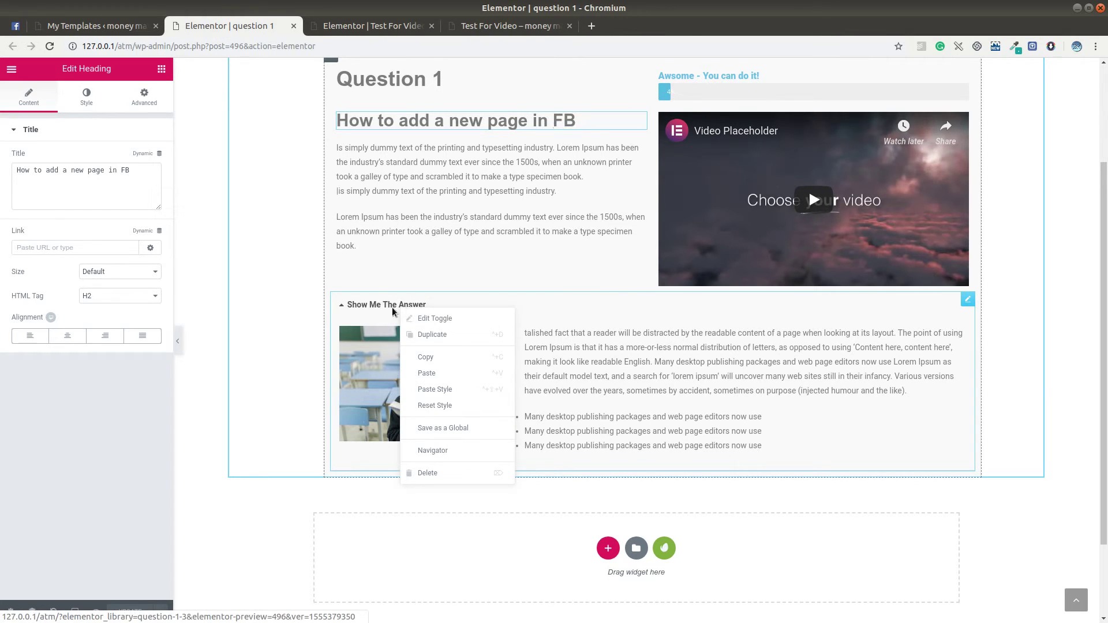
pyautogui.click(435, 319)
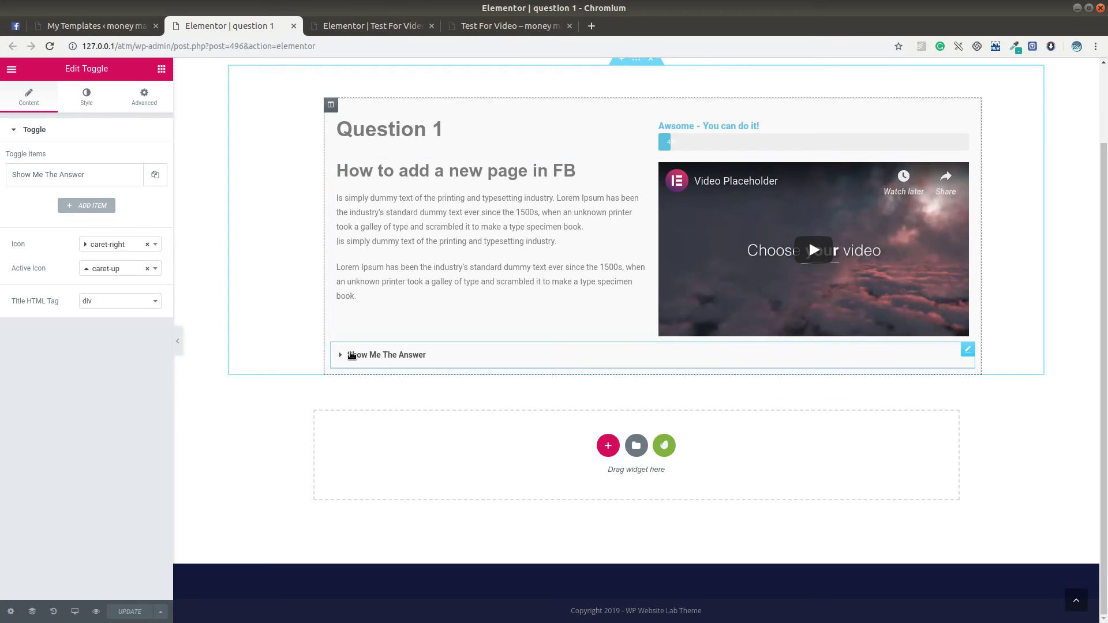
pyautogui.click(87, 101)
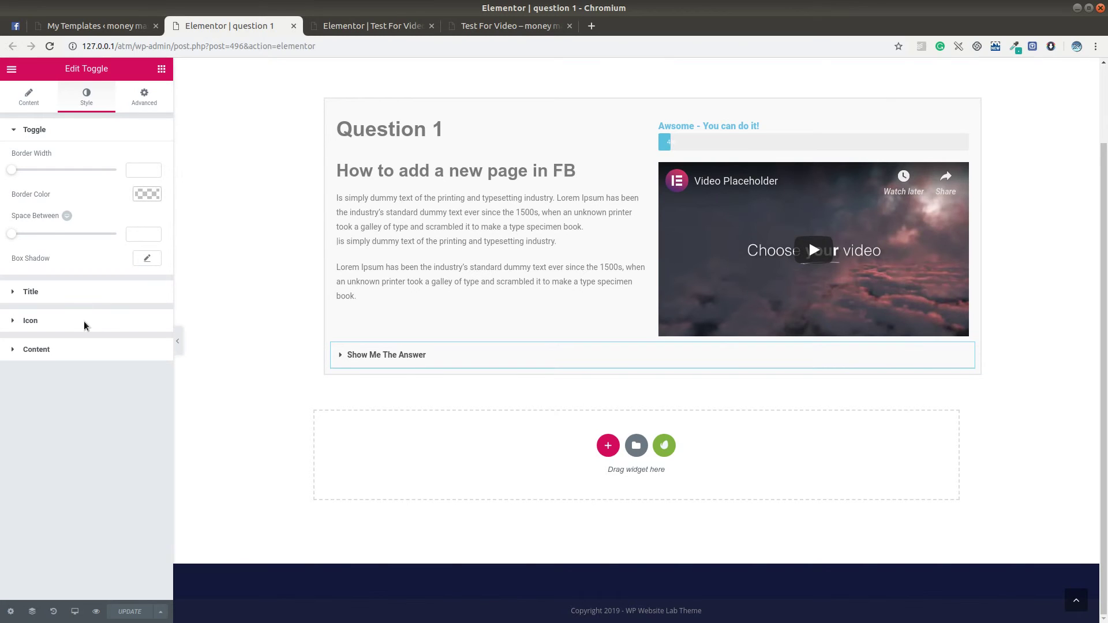
pyautogui.click(135, 99)
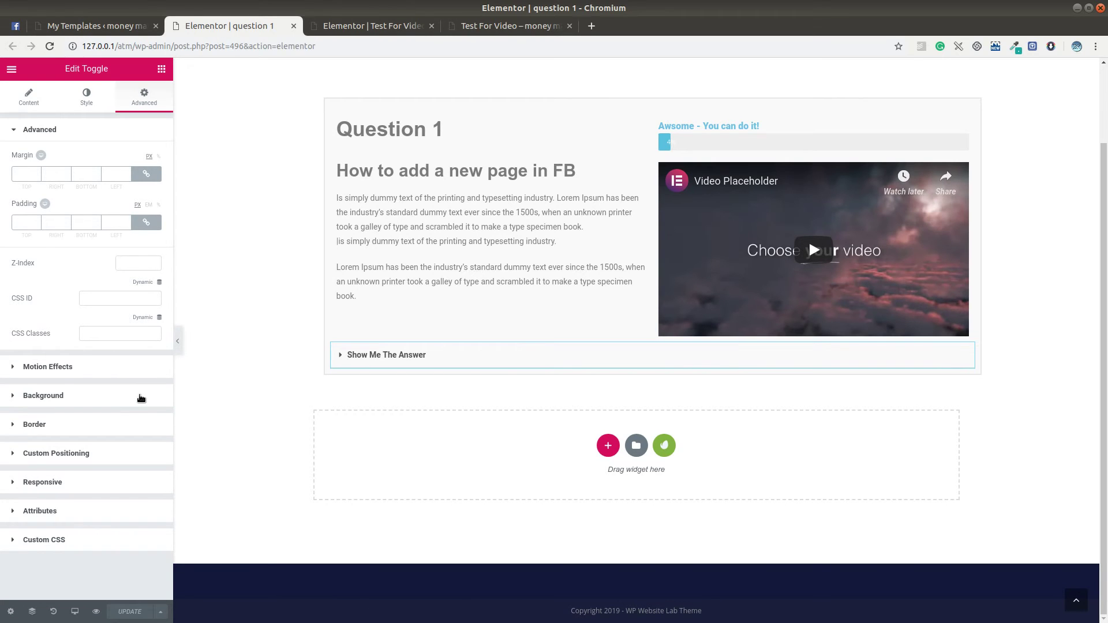
# Step: Set the "Show Me The Answer" toggle's background type to Classic, check its color choices, and update the template
pyautogui.click(141, 398)
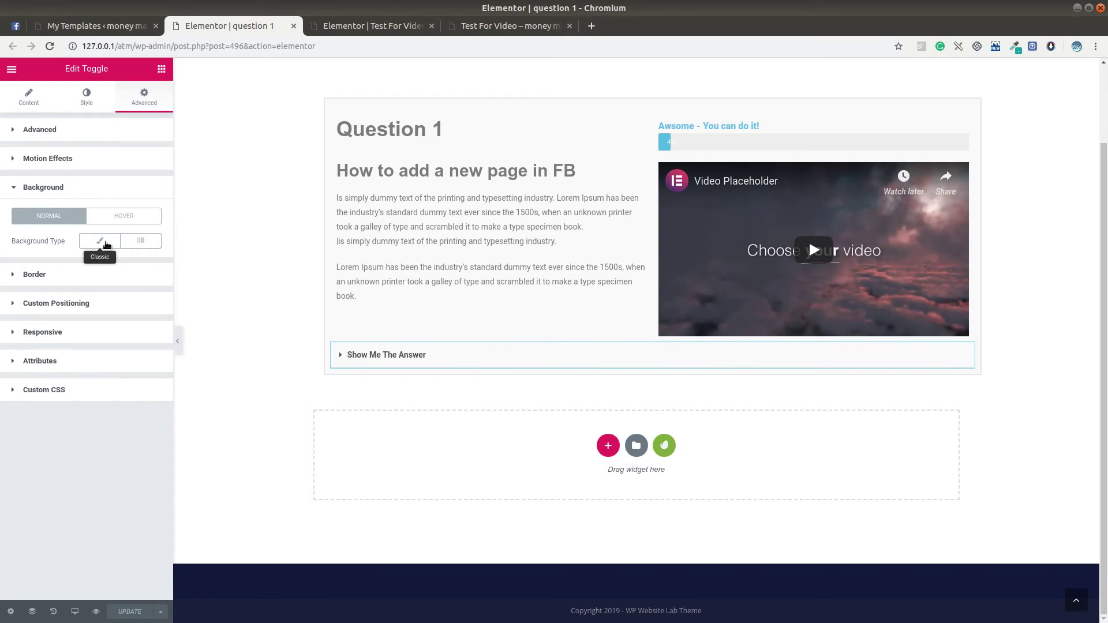
pyautogui.click(104, 242)
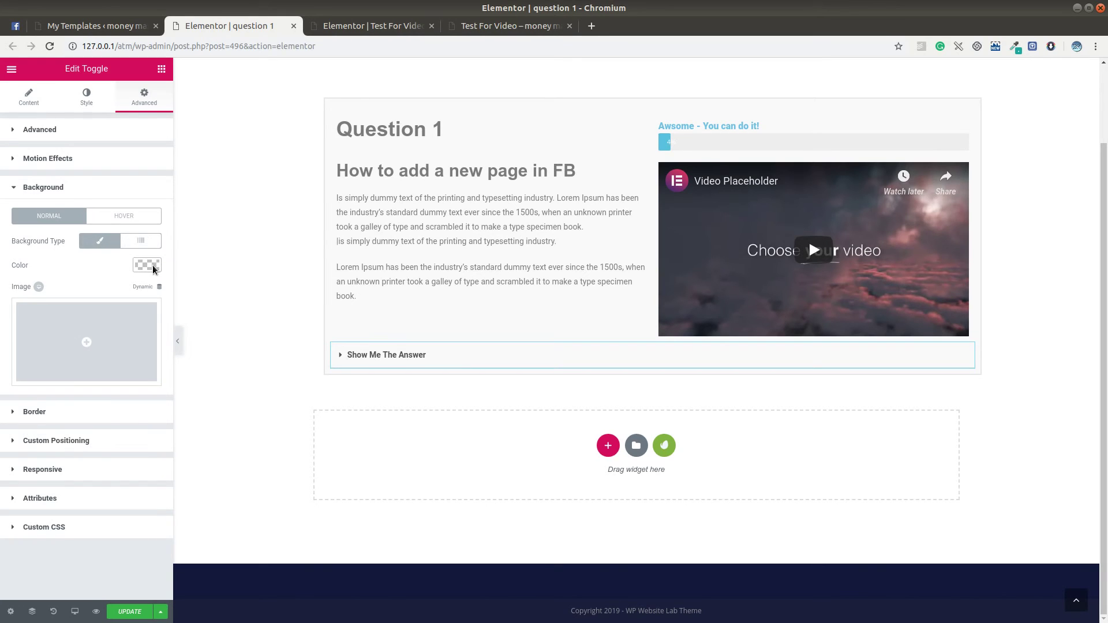
pyautogui.click(148, 265)
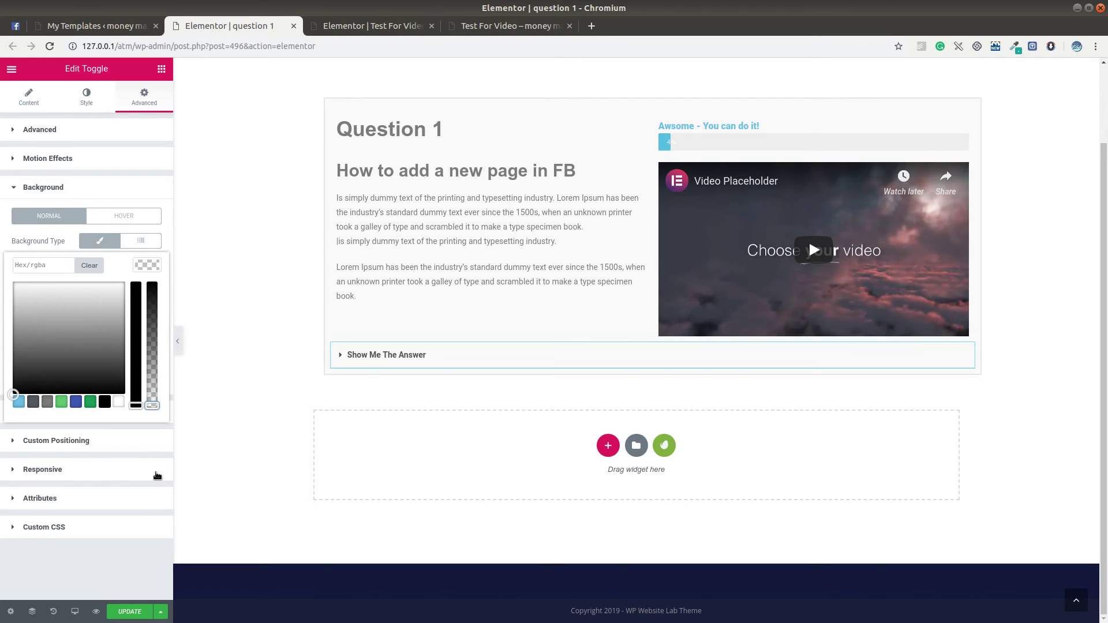
pyautogui.click(122, 563)
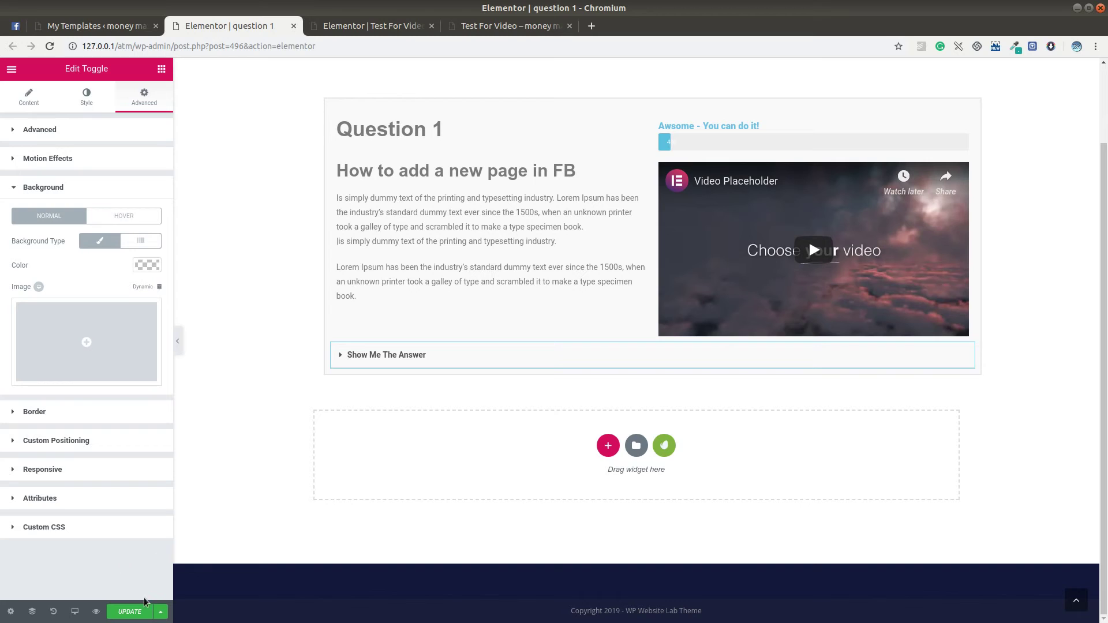
pyautogui.click(136, 611)
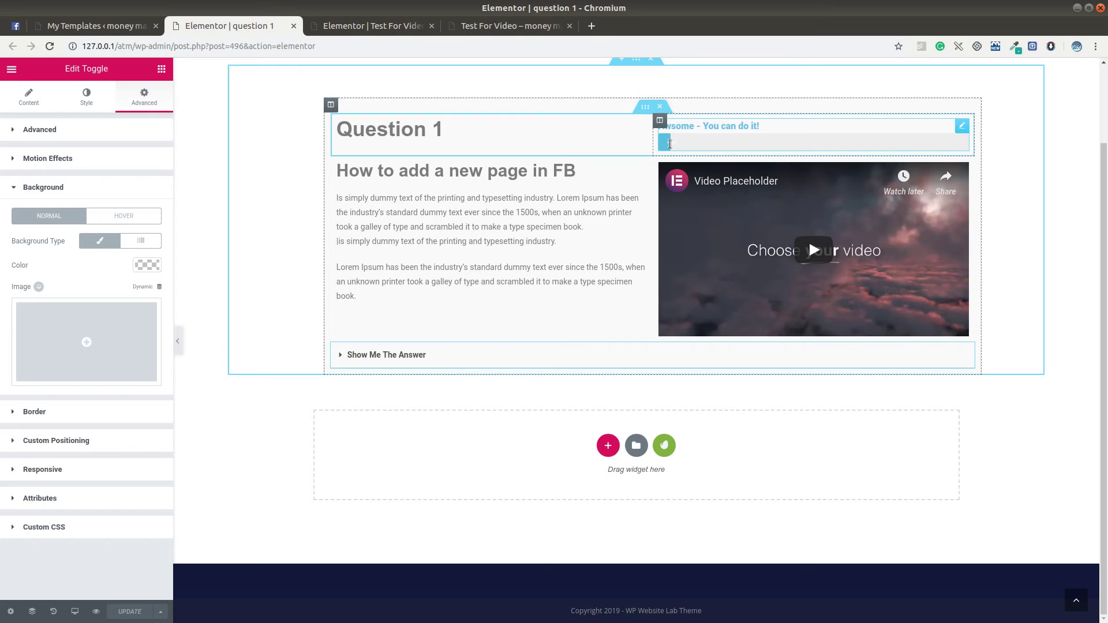
# Step: Set the "Awsome - You can do it!" progress bar's percentage to 23, update the template and preview it
pyautogui.rightClick(698, 149)
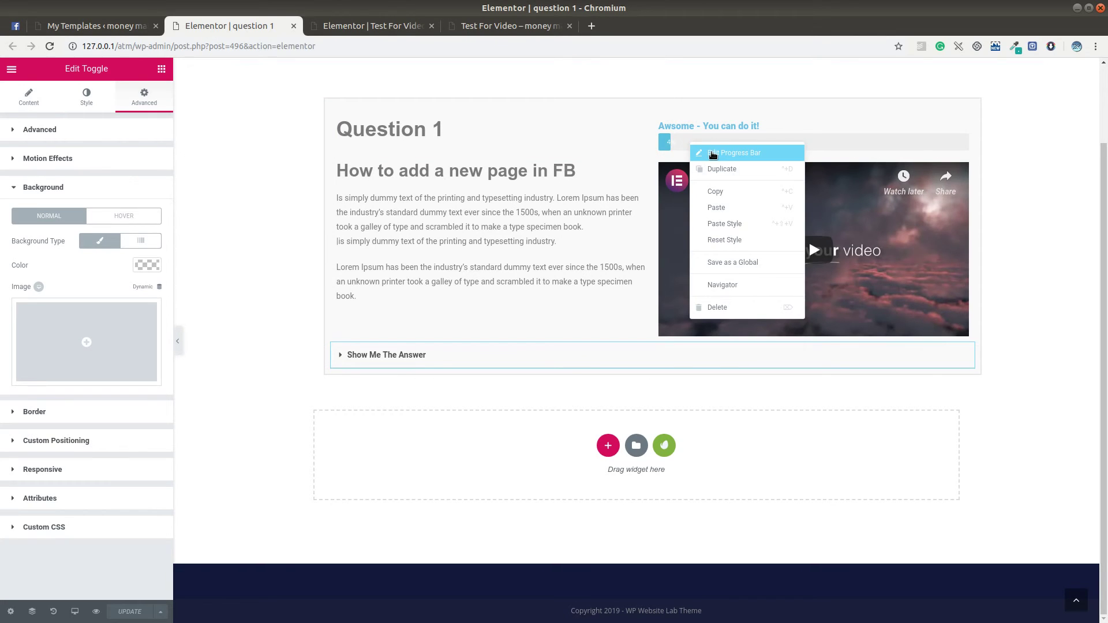
pyautogui.click(713, 154)
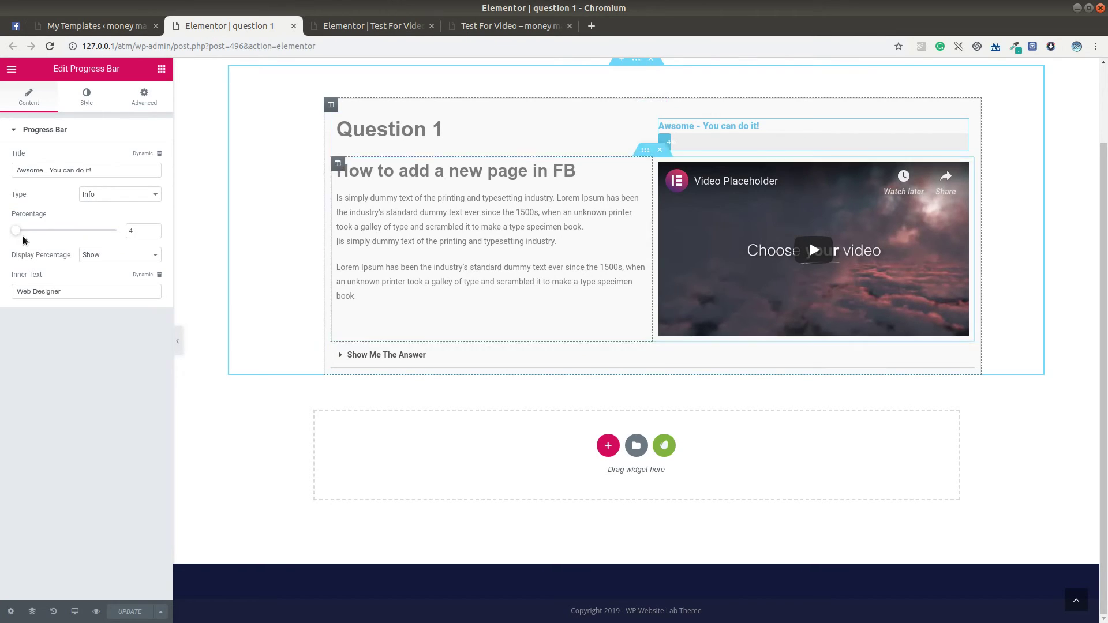
pyautogui.click(154, 229)
pyautogui.click(154, 229)
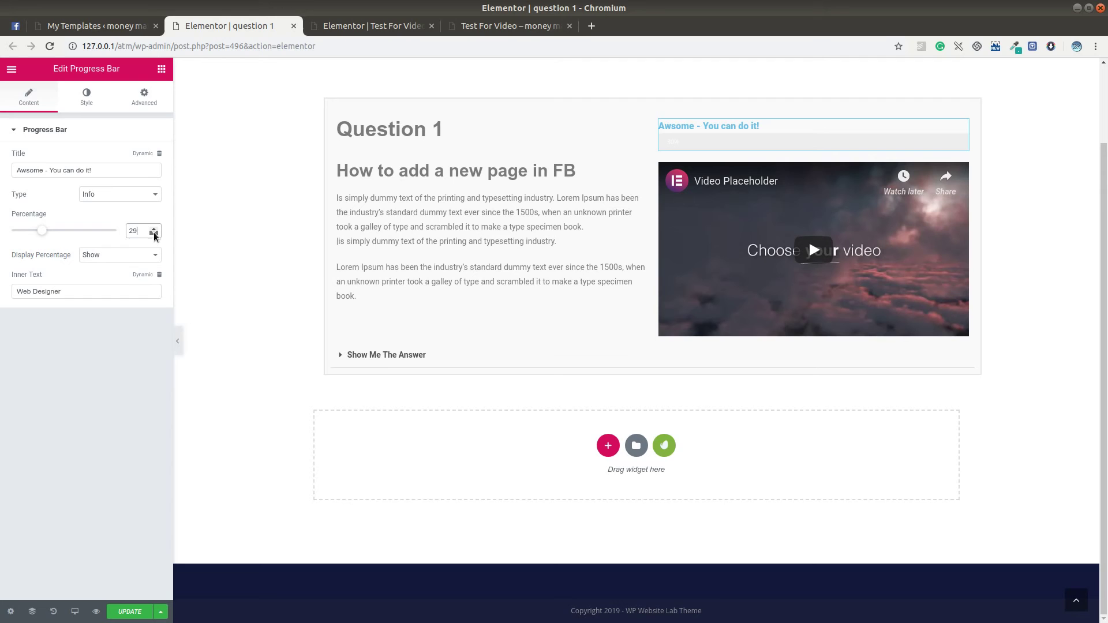
pyautogui.click(155, 234)
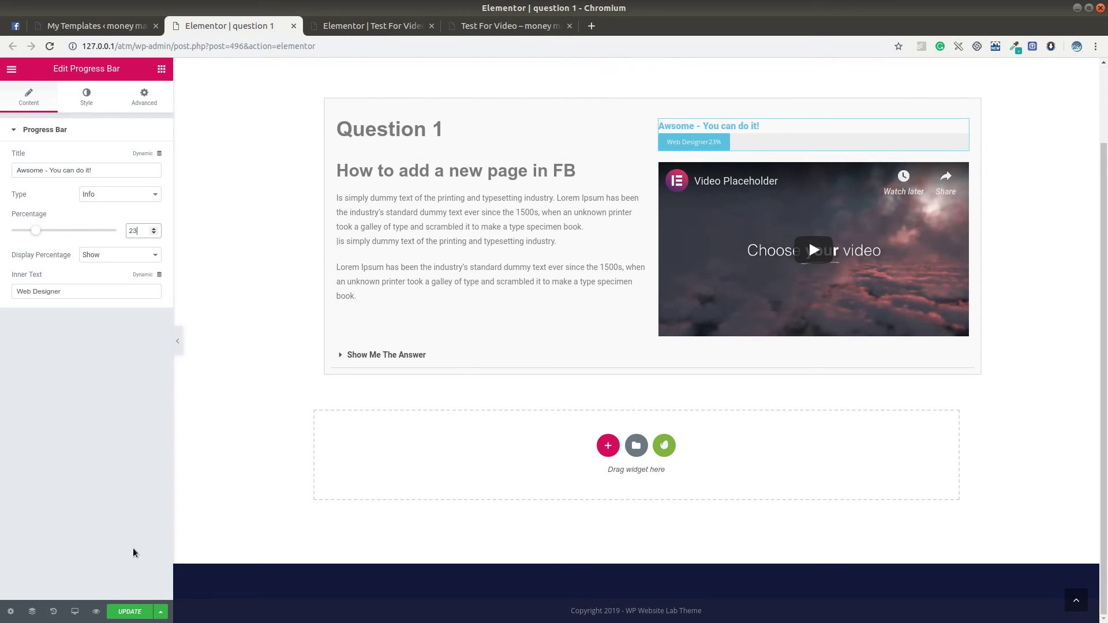
pyautogui.click(131, 613)
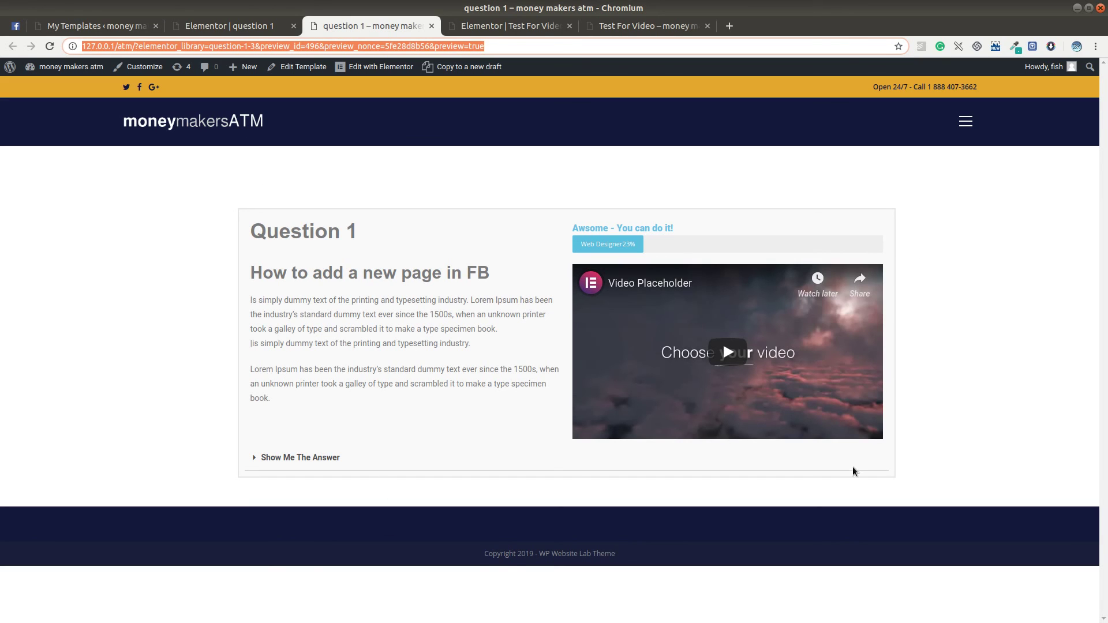
# Step: Look over the question templates in the library and return to the Test For Video page editor
pyautogui.click(101, 28)
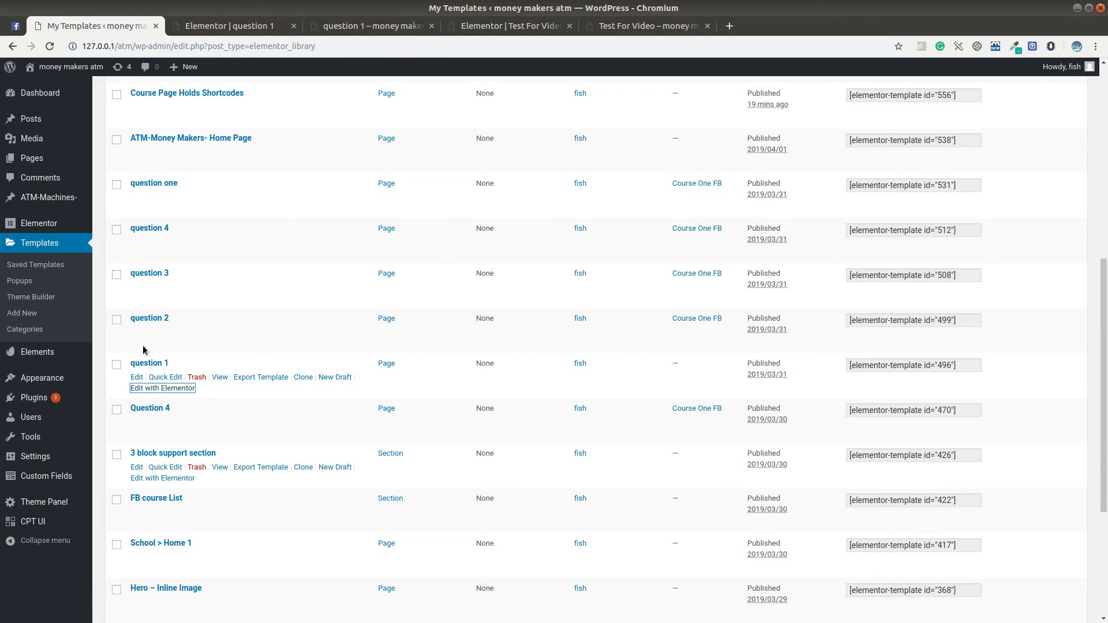
pyautogui.moveTo(142, 345)
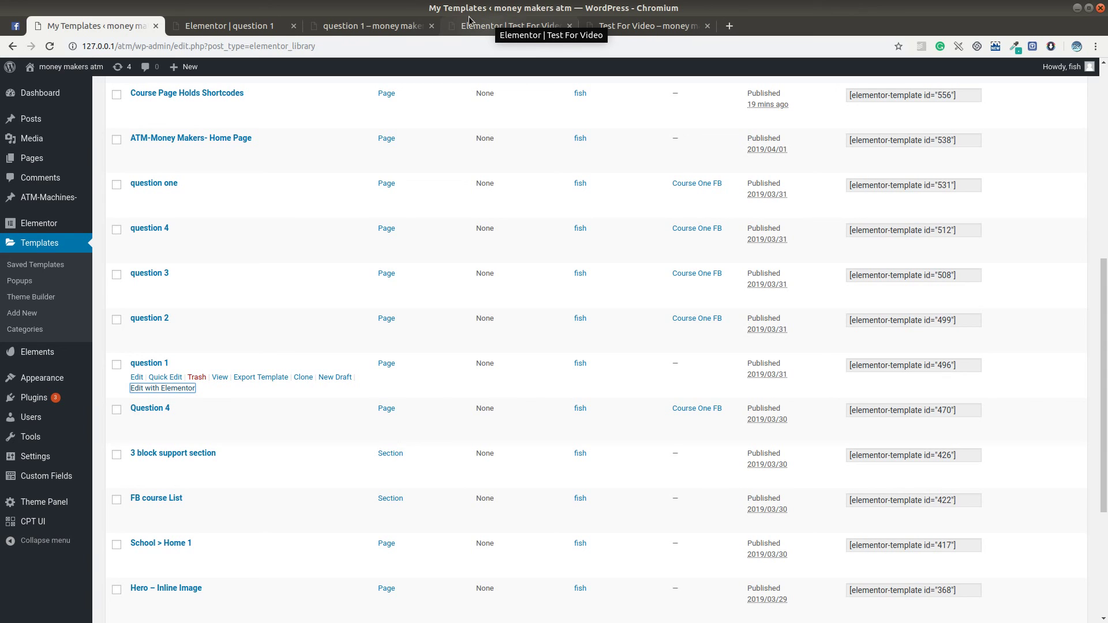
pyautogui.click(497, 29)
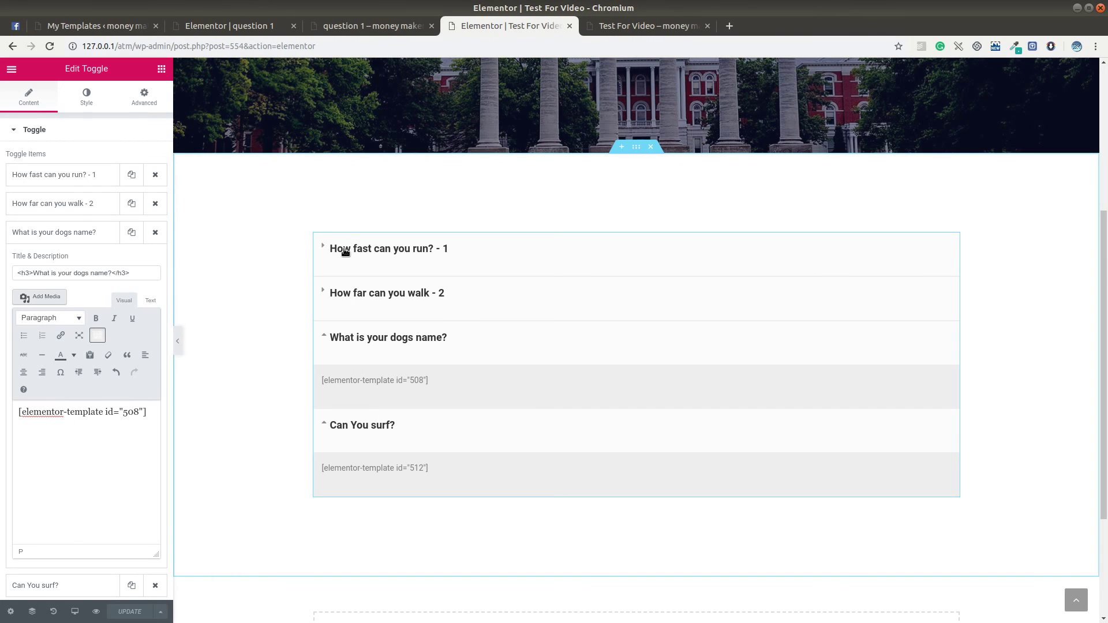